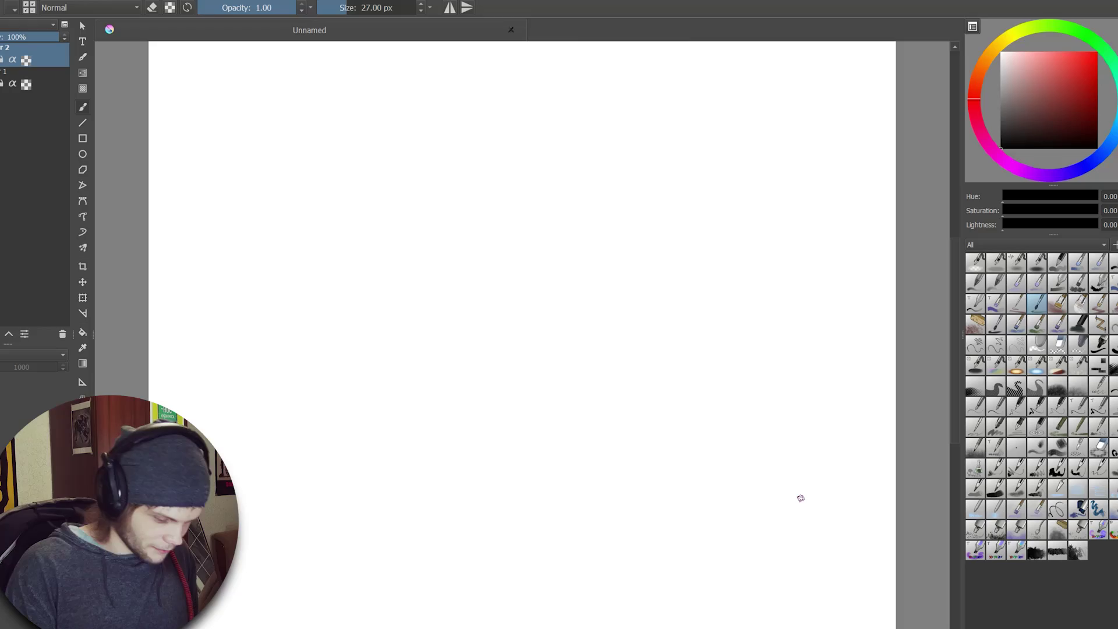
- Draw a few loose freehand test strokes on the canvas layer and clear the layer
mouse_move(599, 300)
mouse_down()
mouse_move(654, 257)
mouse_move(701, 269)
mouse_move(697, 226)
mouse_up()
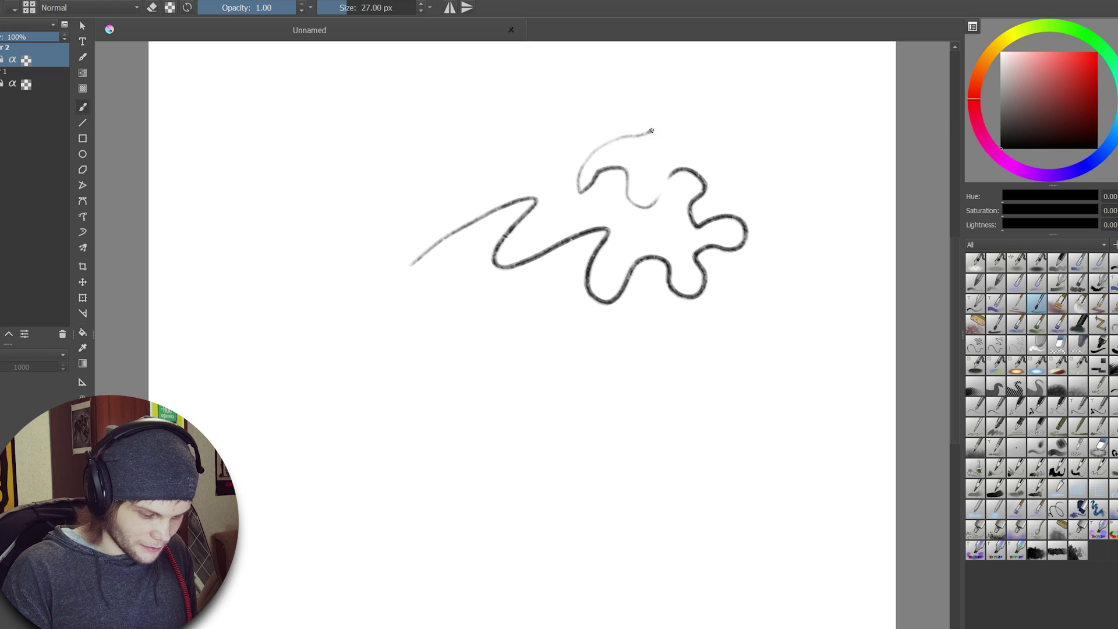
drag(651, 130, 682, 113)
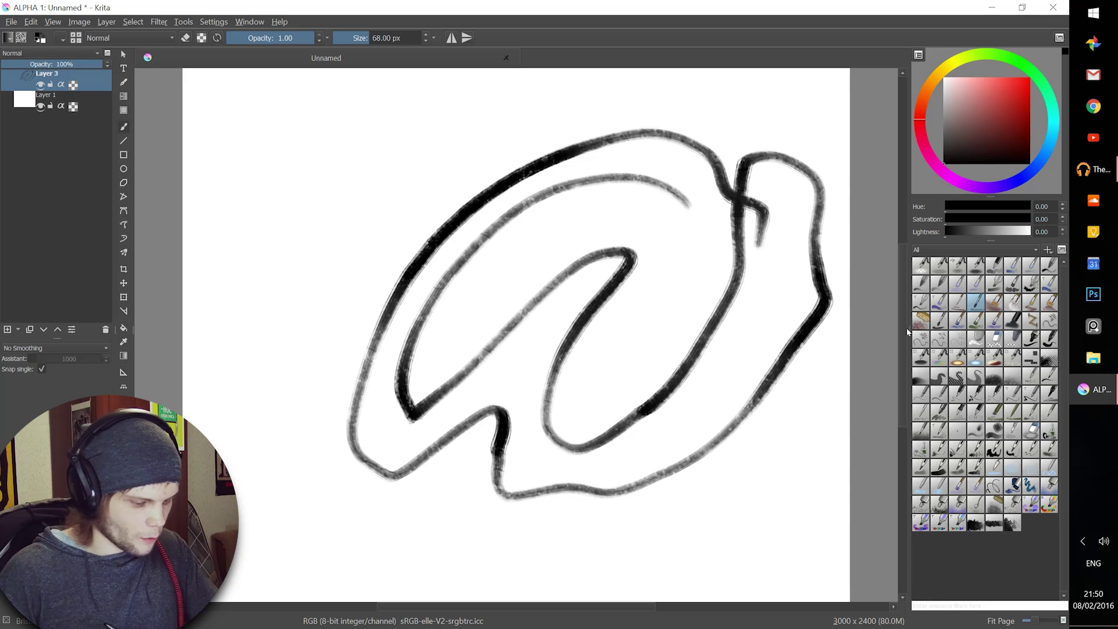
key(Delete)
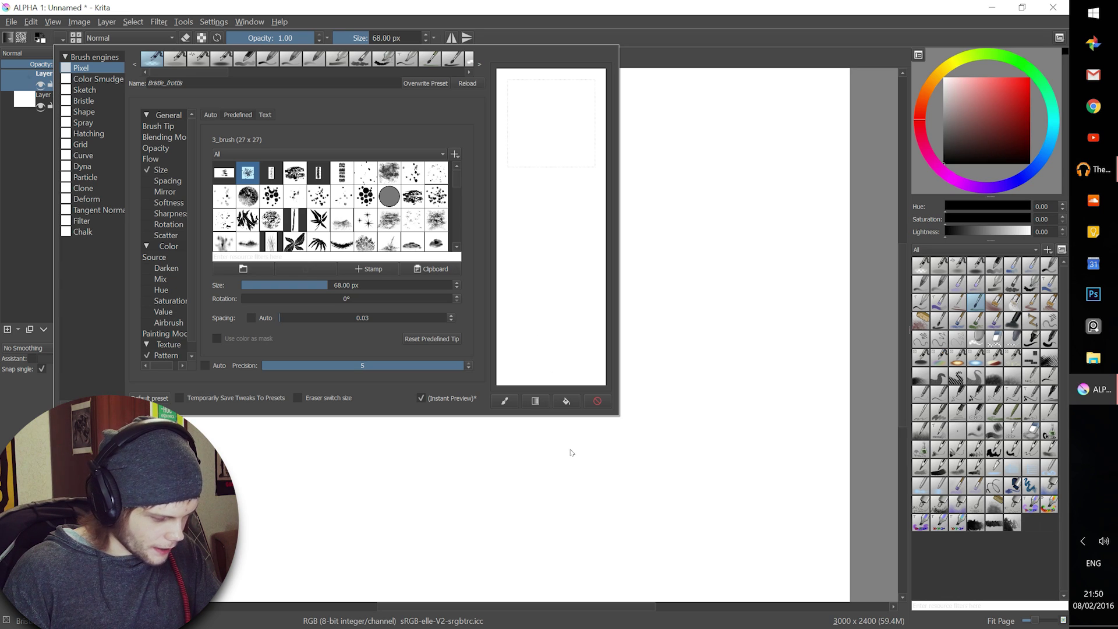
- Choose the 3_flat-brush predefined tip for the Pixel brush and try it with several strokes on the scratchpad
click(868, 222)
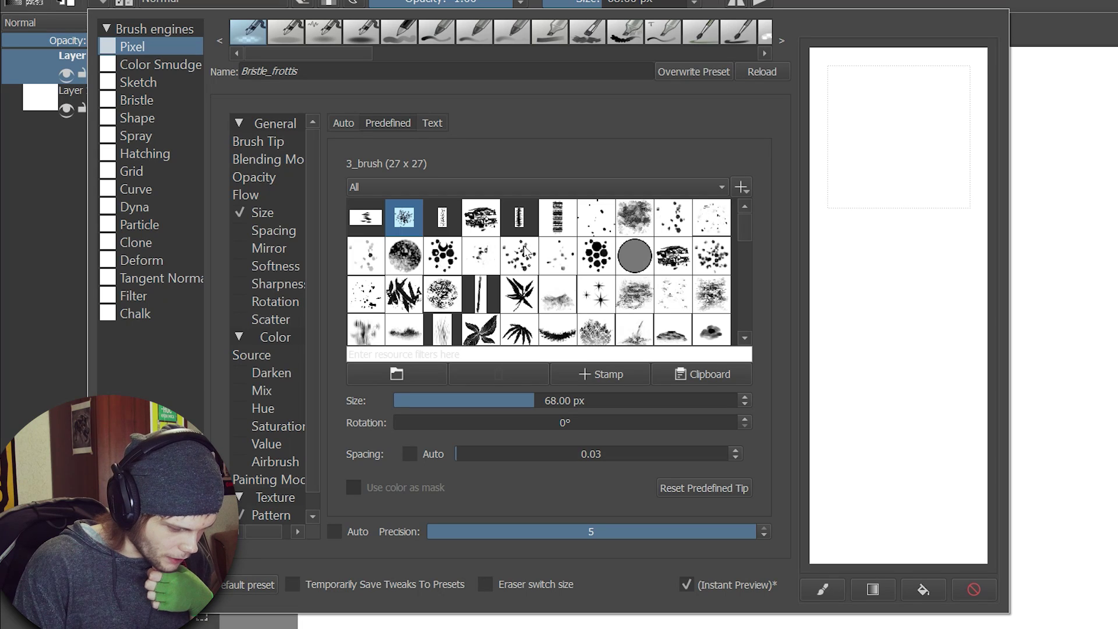
click(519, 221)
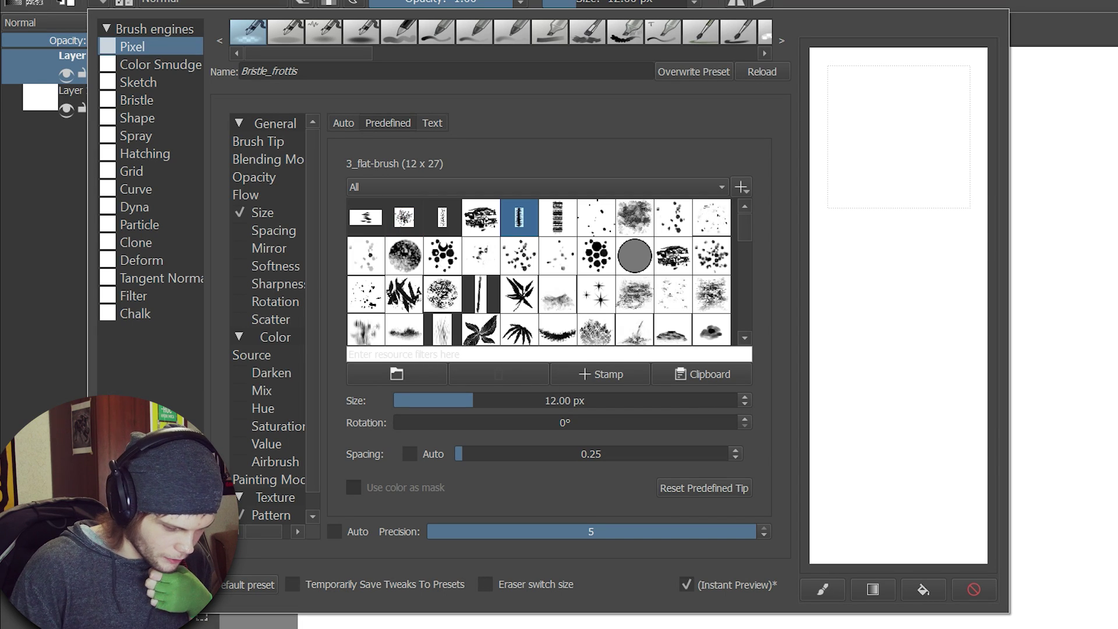
drag(914, 260, 942, 289)
drag(922, 214, 921, 375)
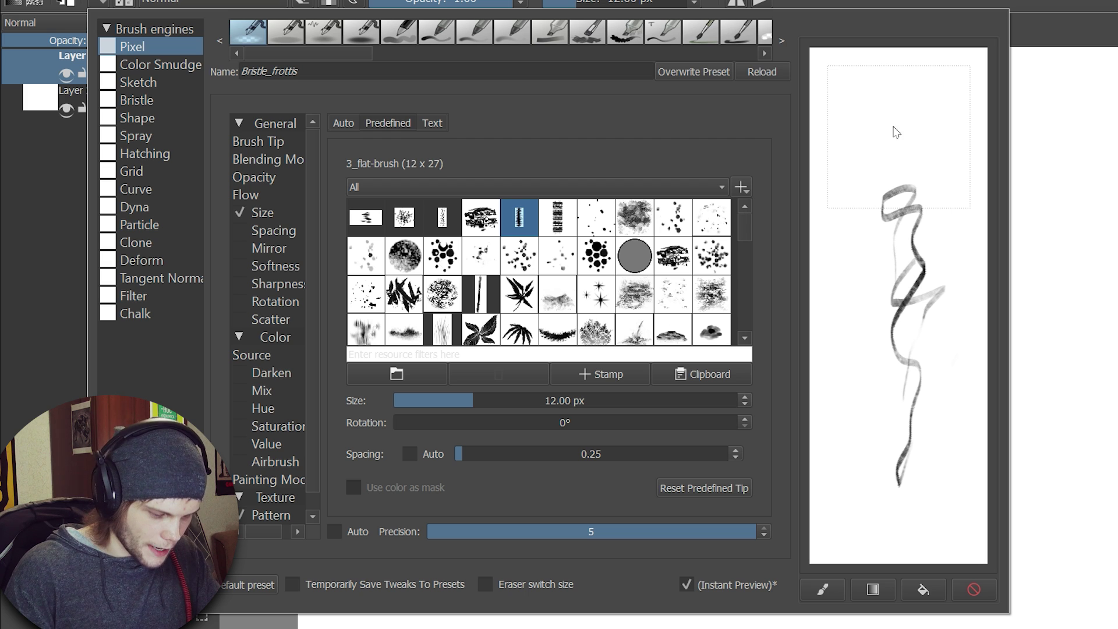
mouse_move(860, 112)
mouse_down()
mouse_move(892, 154)
mouse_move(943, 127)
mouse_up()
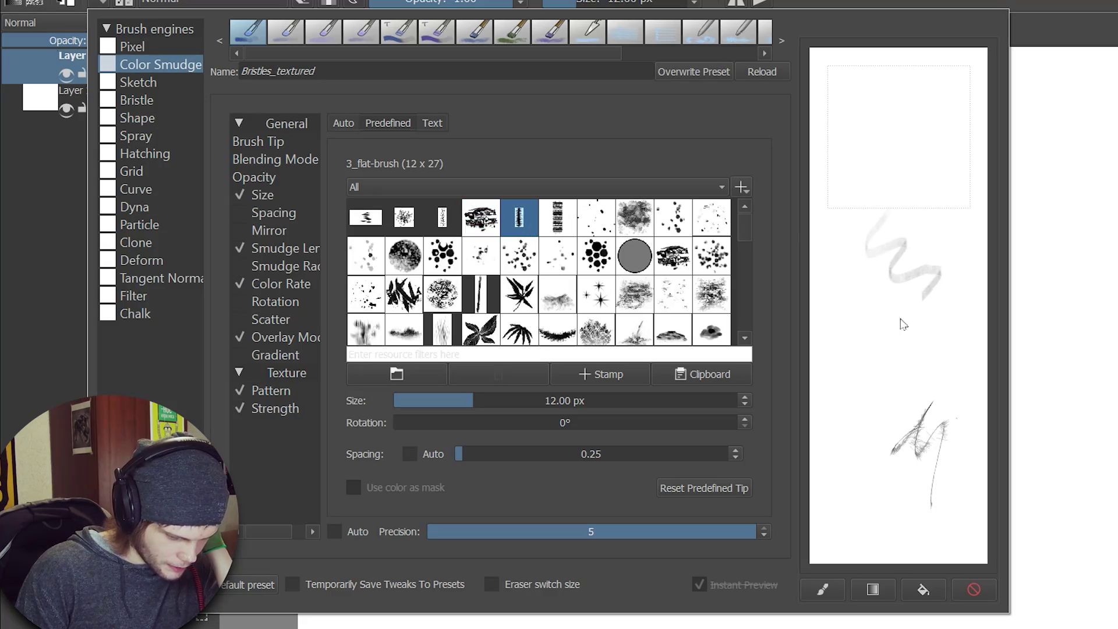
- Test the Bristles_textured Color Smudge brush with strokes on the scratchpad, clearing it between tries
drag(900, 319, 911, 364)
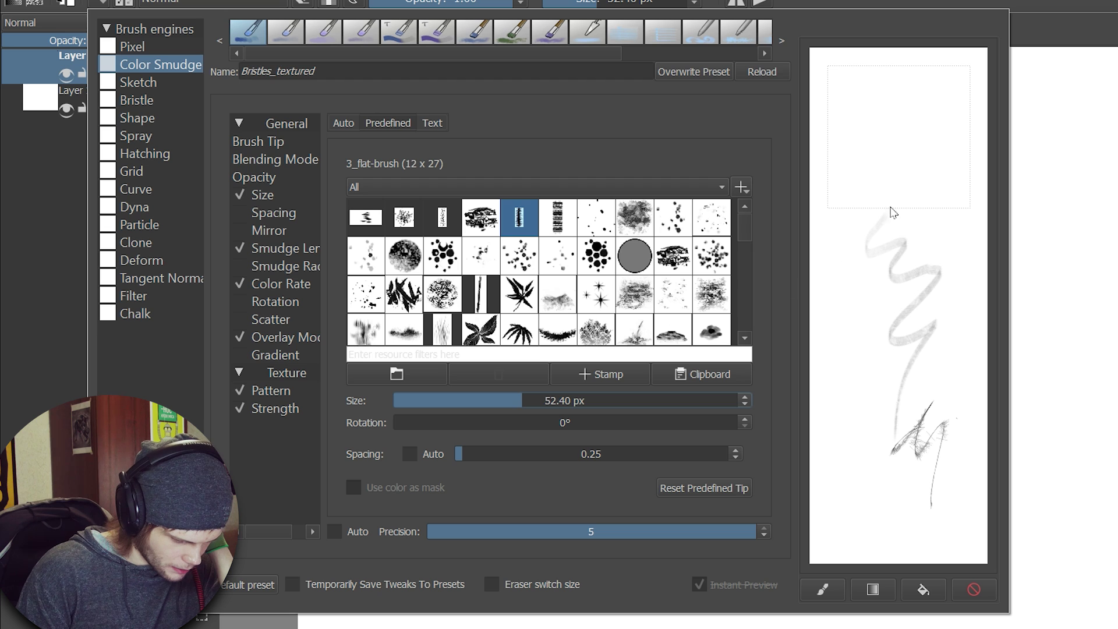
mouse_move(891, 210)
mouse_down()
mouse_move(867, 247)
mouse_move(907, 247)
mouse_move(904, 324)
mouse_up()
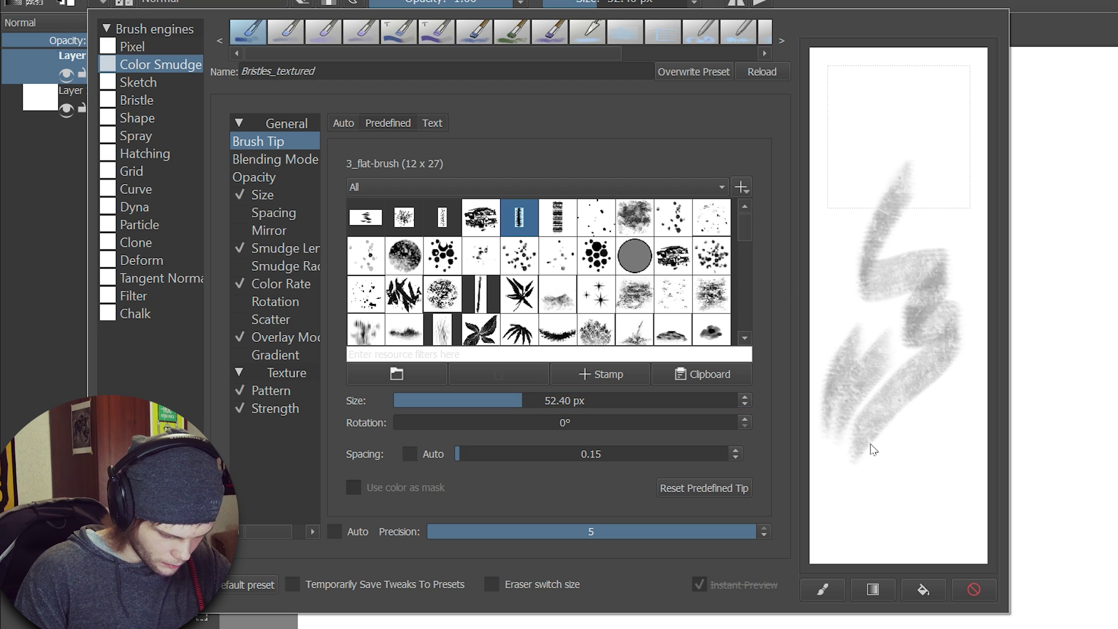
mouse_move(941, 399)
mouse_down()
mouse_move(877, 515)
mouse_move(911, 516)
mouse_up()
click(972, 589)
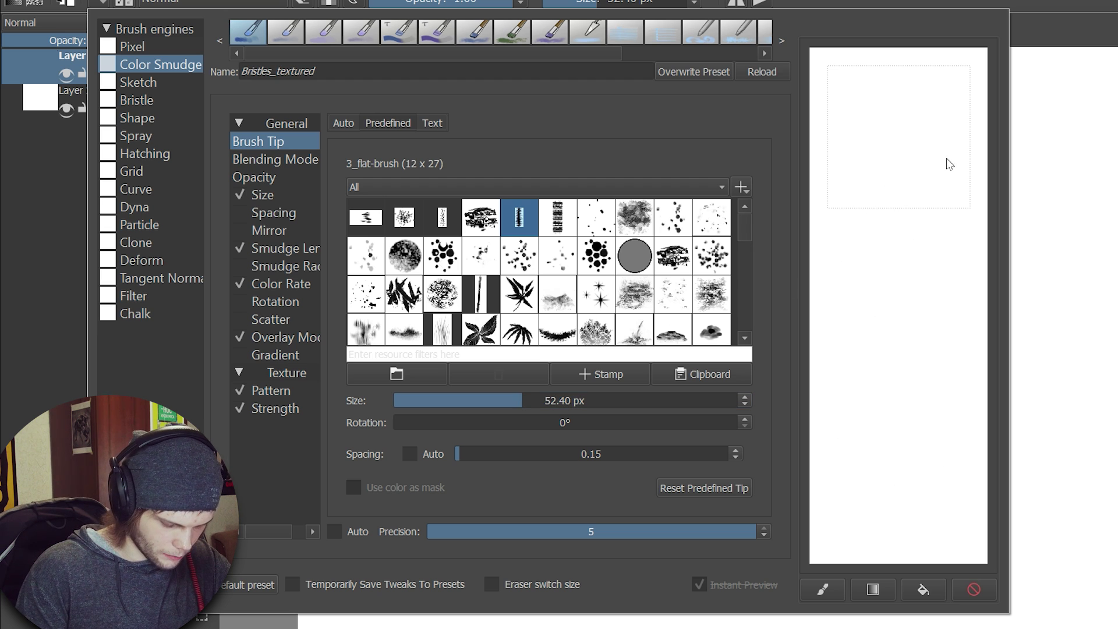
drag(937, 160, 867, 305)
mouse_move(853, 320)
mouse_down()
mouse_move(850, 463)
mouse_move(910, 507)
mouse_move(890, 532)
mouse_up()
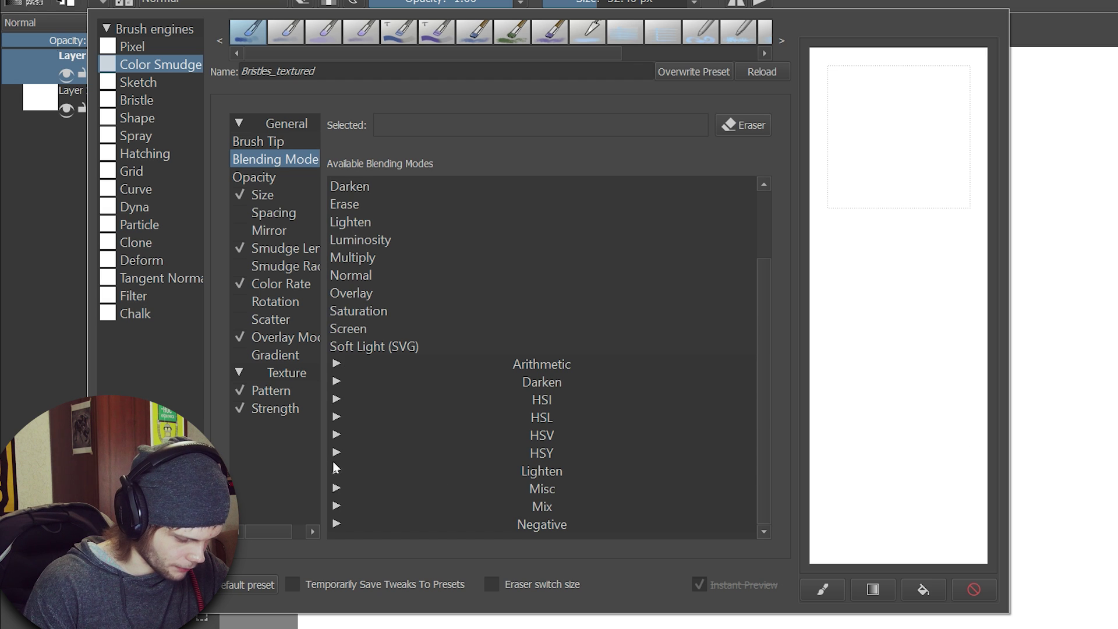
- Examine the brush's blending mode groups, including HSL, and try a few scratchpad strokes before clearing them
click(335, 469)
click(335, 453)
click(410, 417)
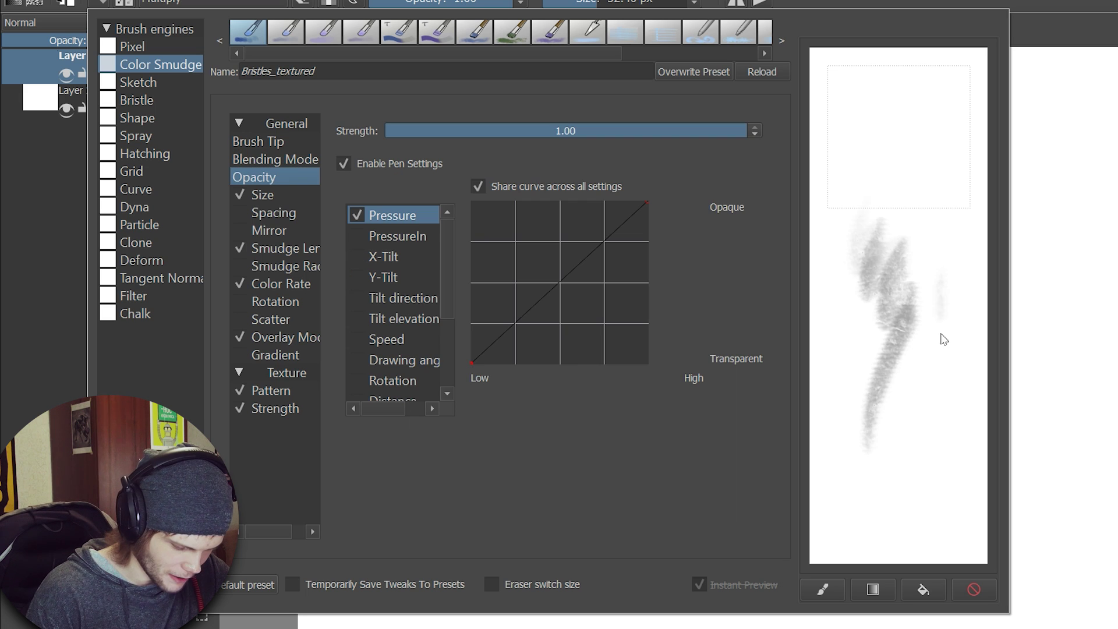
drag(958, 283, 901, 502)
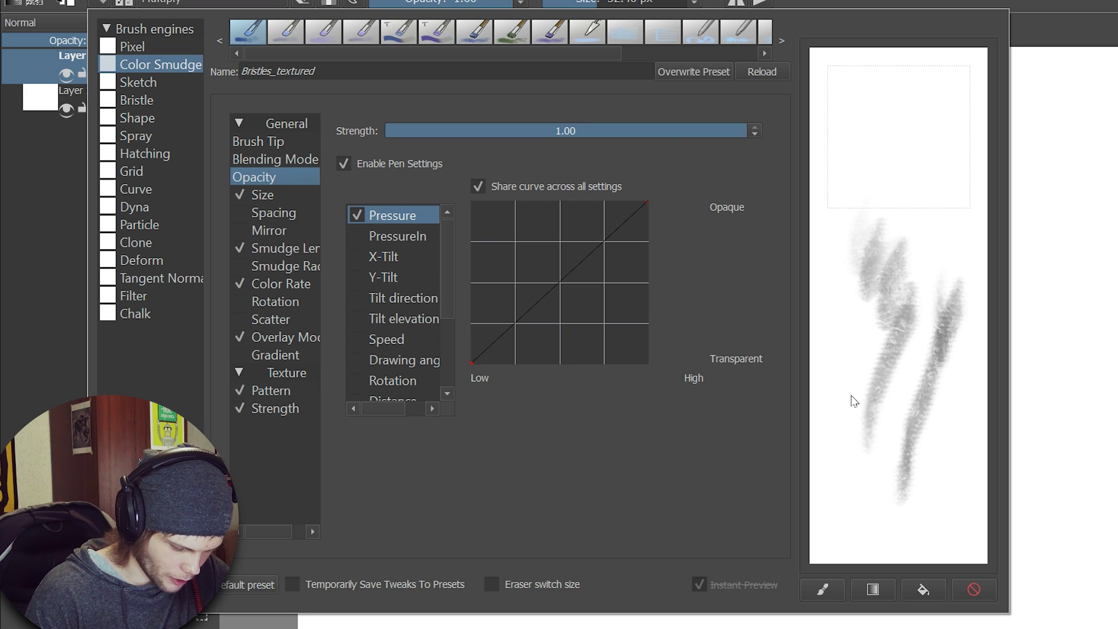
mouse_move(853, 400)
mouse_down()
mouse_move(892, 447)
mouse_move(916, 508)
mouse_move(960, 558)
mouse_up()
click(974, 589)
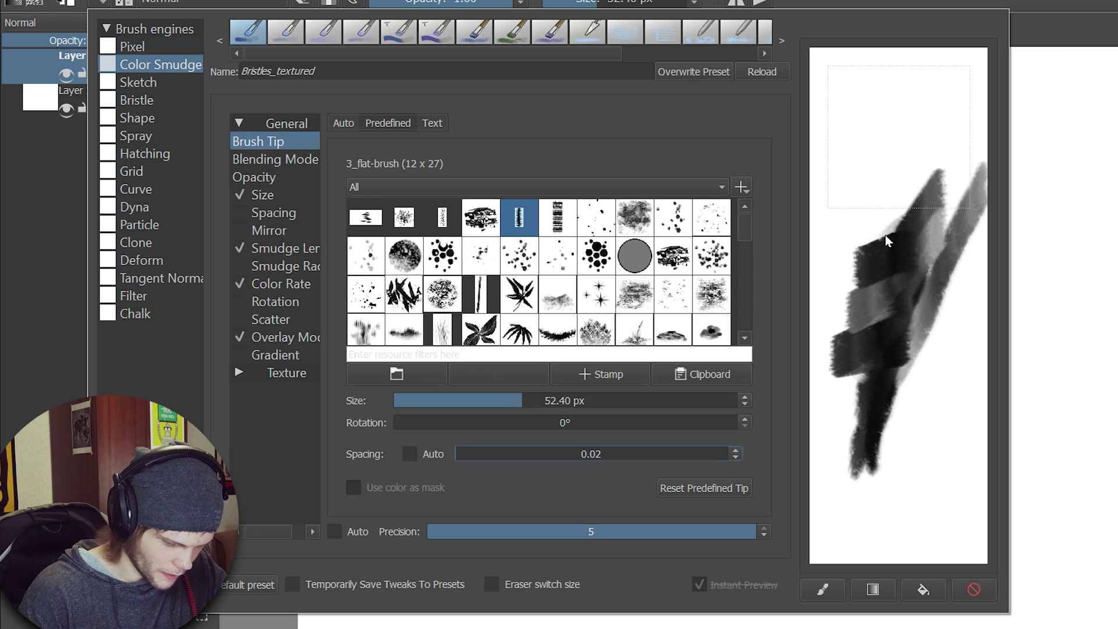
- Paint overlapping smudge strokes on the scratchpad to test the untextured flat tip at 0.02 spacing
mouse_move(885, 235)
mouse_down()
mouse_move(899, 227)
mouse_move(854, 174)
mouse_up()
mouse_move(831, 273)
mouse_down()
mouse_move(922, 162)
mouse_move(959, 162)
mouse_move(937, 262)
mouse_move(878, 348)
mouse_up()
mouse_move(871, 424)
mouse_down()
mouse_move(848, 433)
mouse_move(840, 380)
mouse_move(841, 364)
mouse_move(867, 358)
mouse_up()
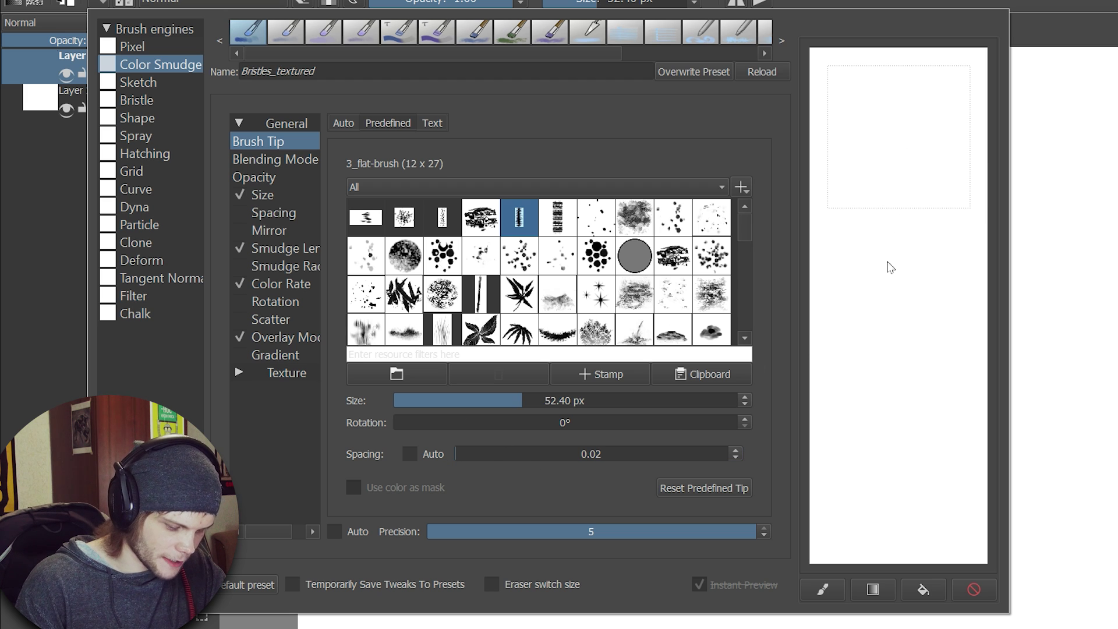
mouse_move(889, 267)
mouse_down()
mouse_move(842, 342)
mouse_move(890, 395)
mouse_move(866, 443)
mouse_up()
mouse_move(847, 487)
mouse_down()
mouse_move(899, 406)
mouse_move(923, 310)
mouse_move(949, 327)
mouse_up()
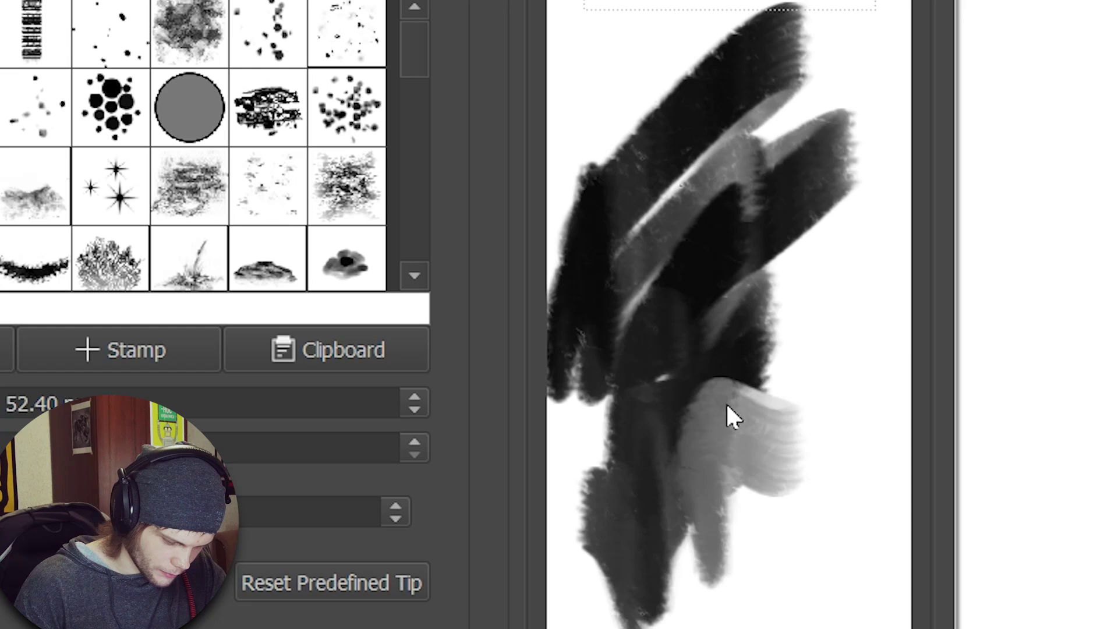
drag(834, 253, 835, 106)
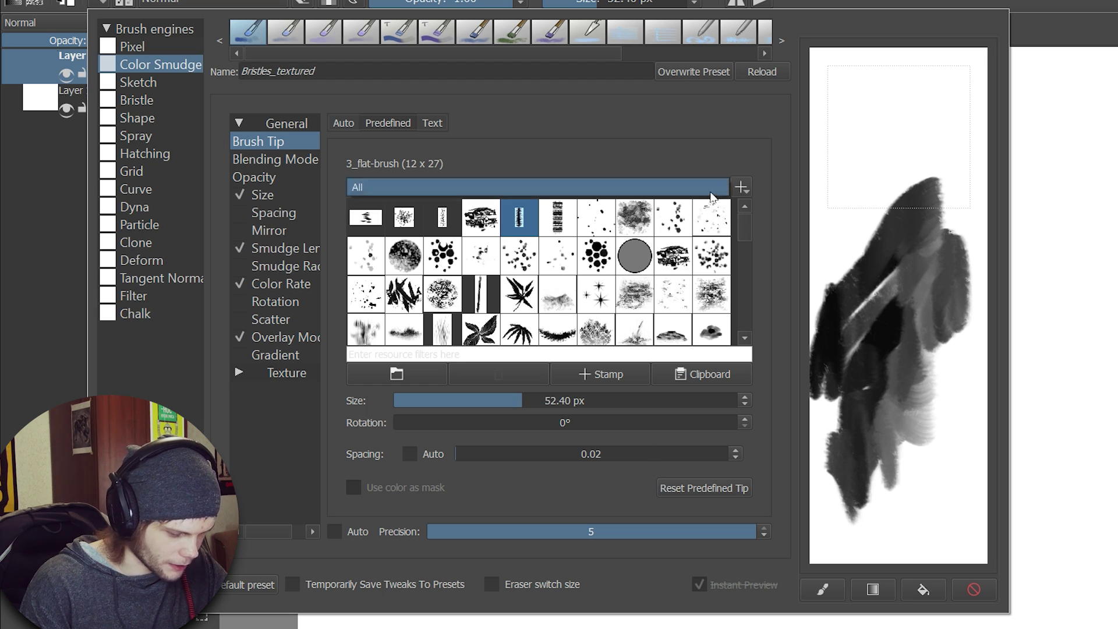
- Enable Rotation for the smudge brush and test on the scratchpad how strokes follow the drawing angle
click(280, 337)
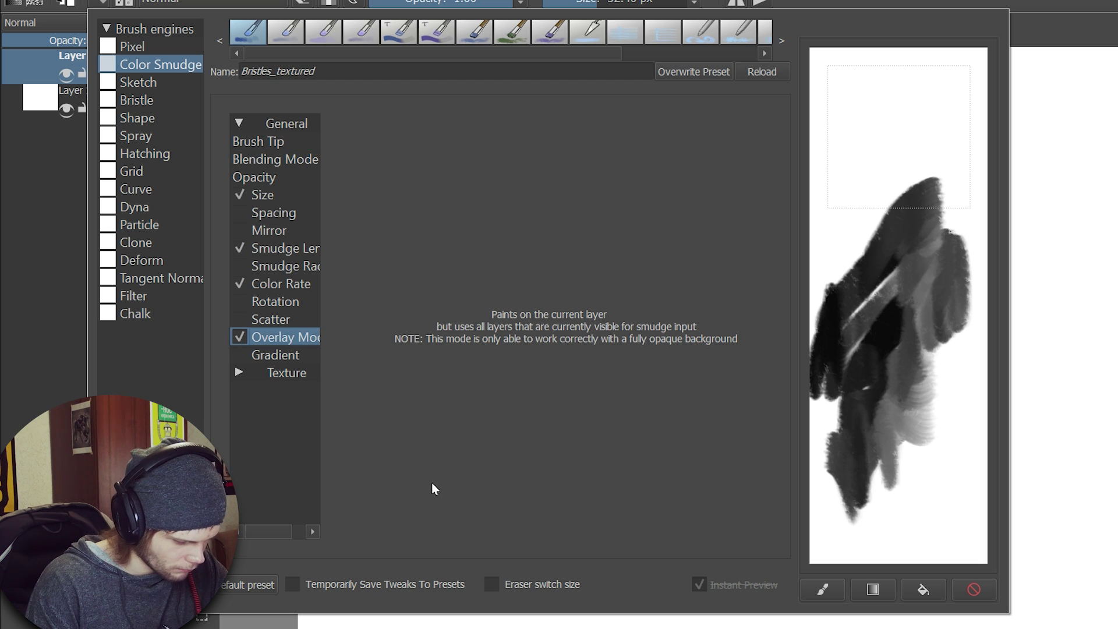
click(265, 305)
click(240, 301)
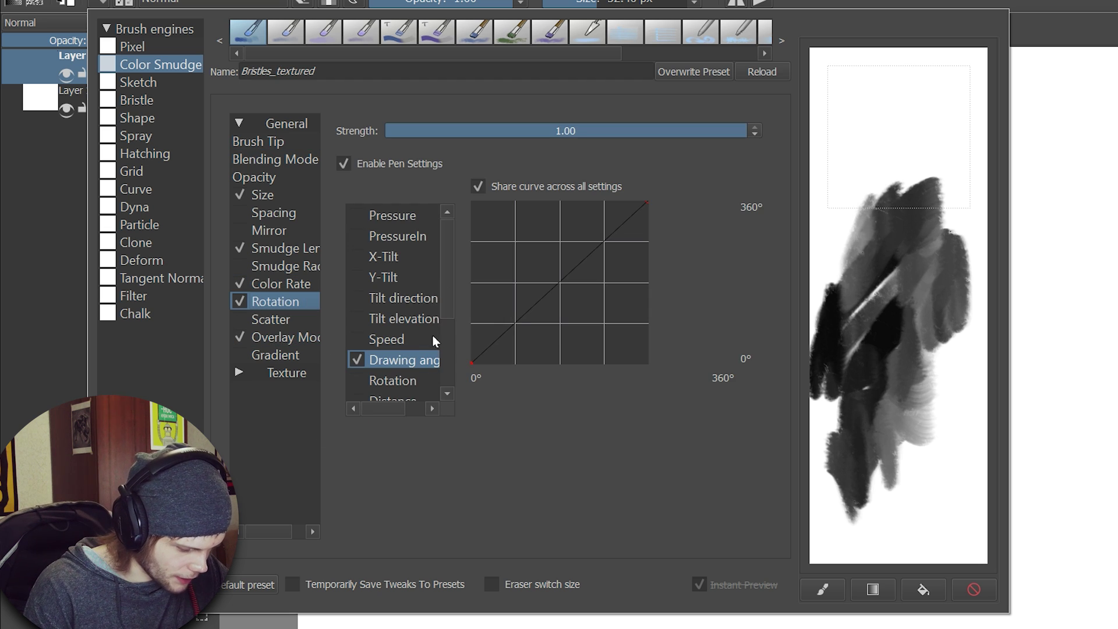
scroll(447, 296, down, 1)
mouse_move(851, 165)
mouse_down()
mouse_move(883, 180)
mouse_move(928, 144)
mouse_move(937, 205)
mouse_up()
drag(943, 297, 949, 332)
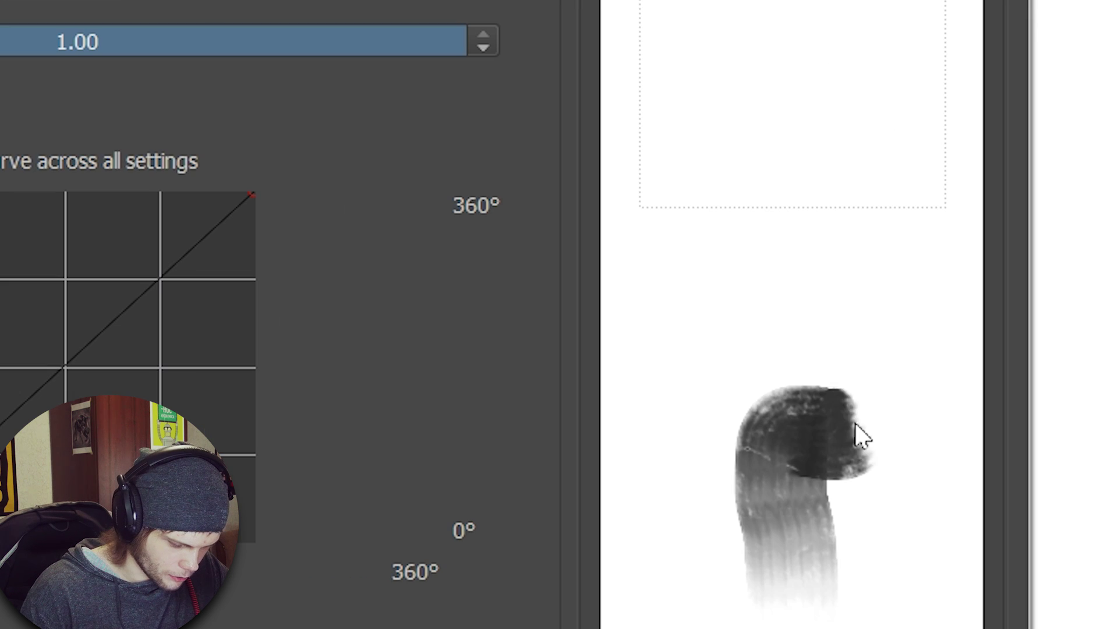
drag(928, 314, 886, 276)
mouse_move(767, 354)
mouse_down()
mouse_move(816, 239)
mouse_move(818, 58)
mouse_move(859, 131)
mouse_move(903, 335)
mouse_move(833, 524)
mouse_up()
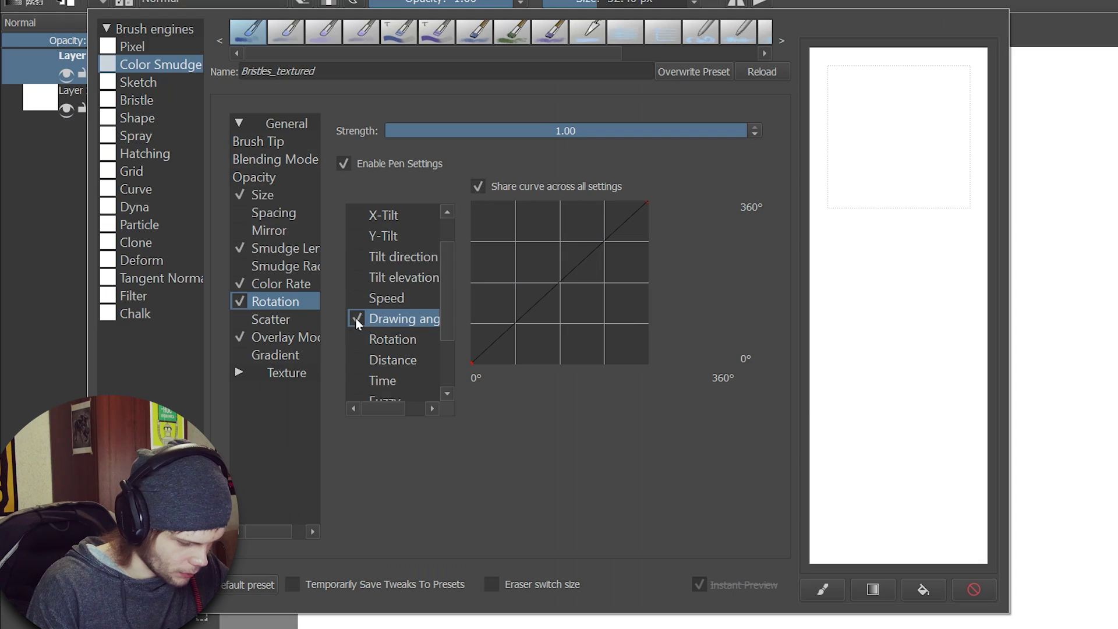
- Drive the brush rotation by Tilt direction instead of Drawing angle and test it with scratchpad strokes
click(372, 321)
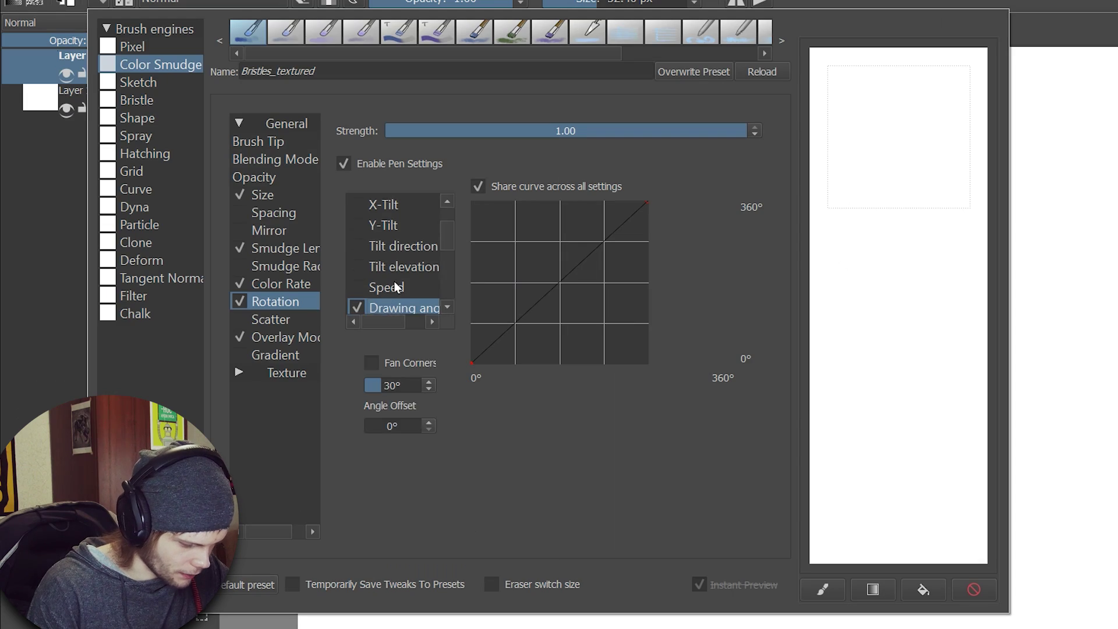
click(367, 249)
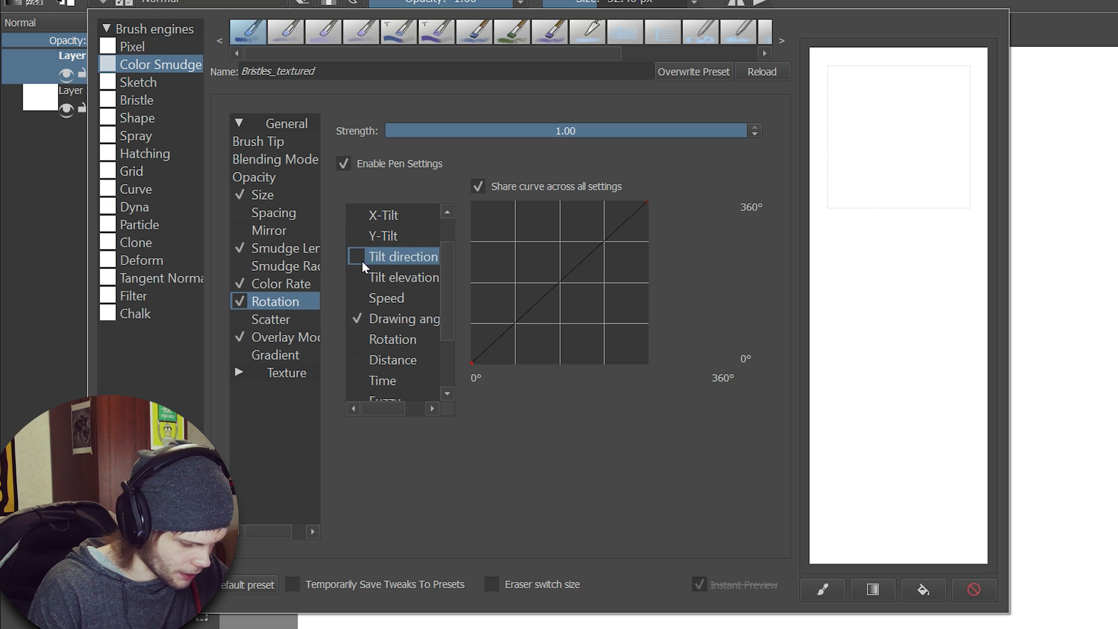
mouse_move(955, 189)
mouse_down()
mouse_move(914, 400)
mouse_move(937, 465)
mouse_up()
mouse_move(882, 428)
mouse_down()
mouse_move(853, 417)
mouse_move(890, 148)
mouse_up()
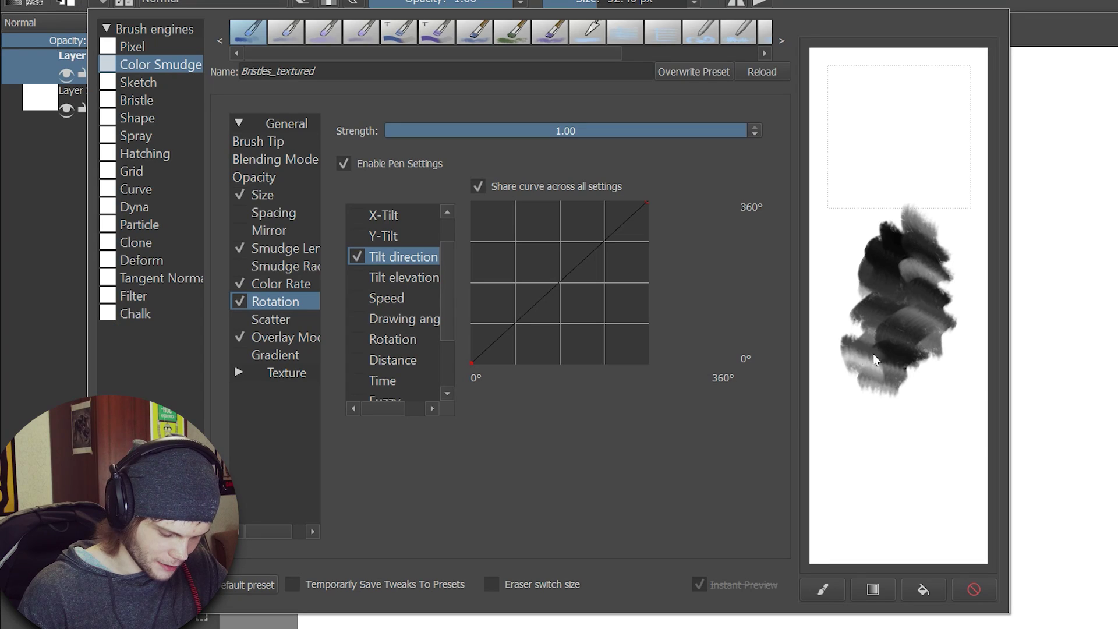
mouse_move(872, 354)
mouse_down()
mouse_move(860, 303)
mouse_move(883, 225)
mouse_up()
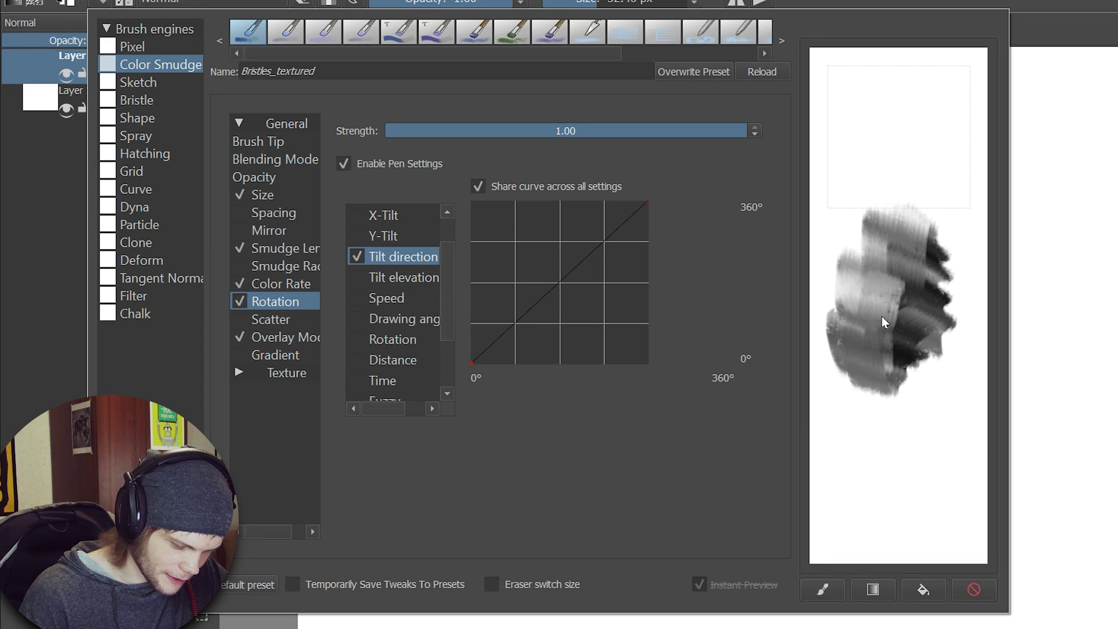
mouse_move(926, 354)
mouse_down()
mouse_move(912, 413)
mouse_move(893, 414)
mouse_move(890, 400)
mouse_move(869, 431)
mouse_move(896, 437)
mouse_up()
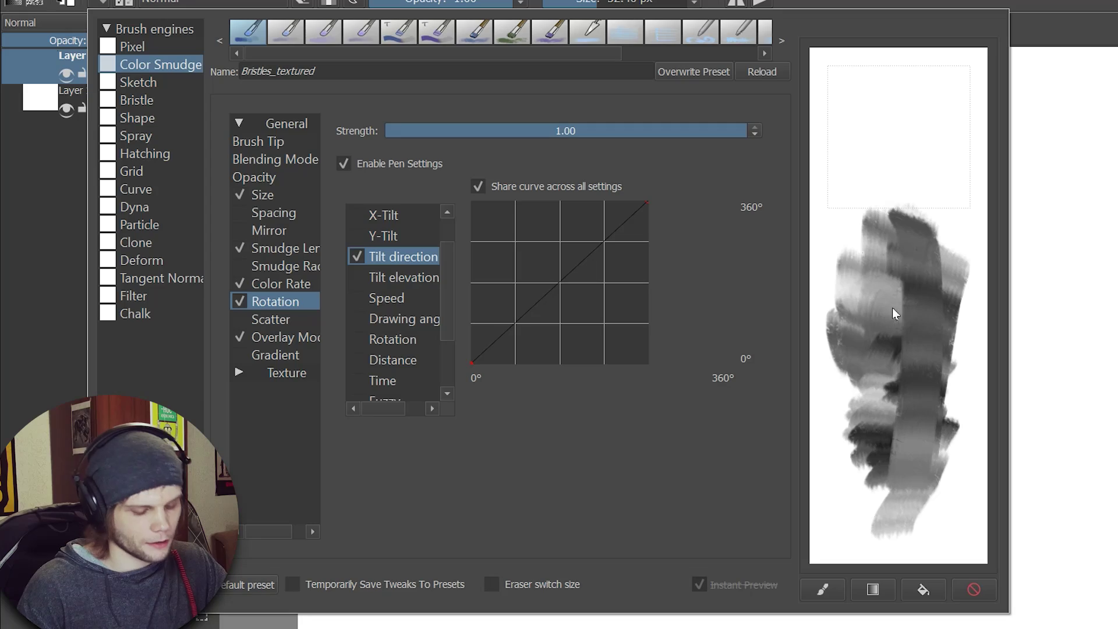
mouse_move(886, 490)
mouse_down()
mouse_move(906, 396)
mouse_move(907, 288)
mouse_up()
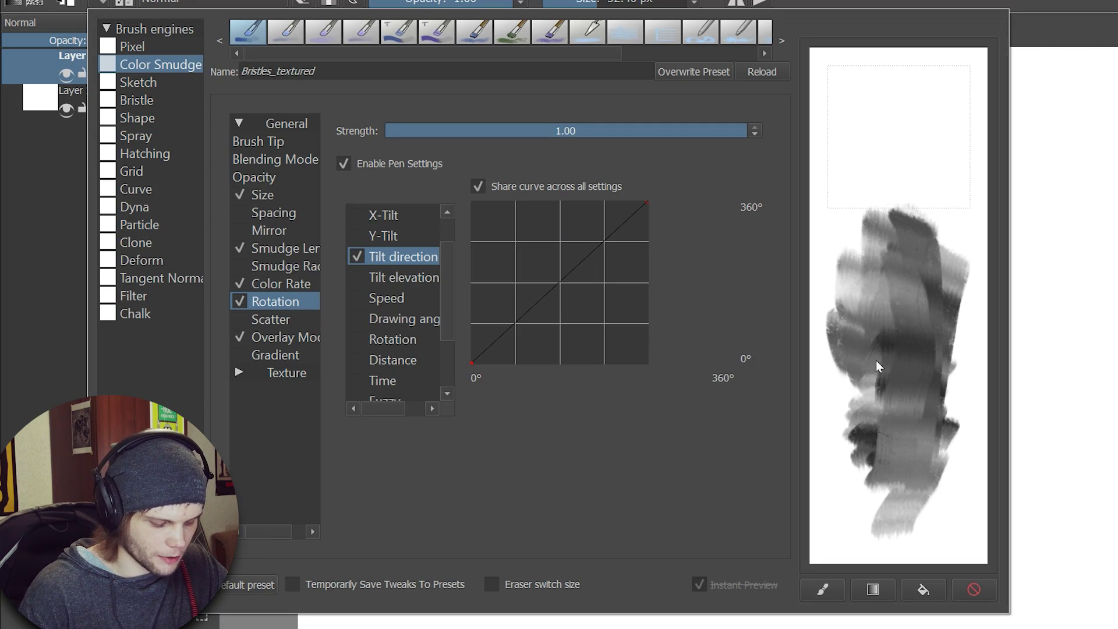
drag(882, 436, 934, 415)
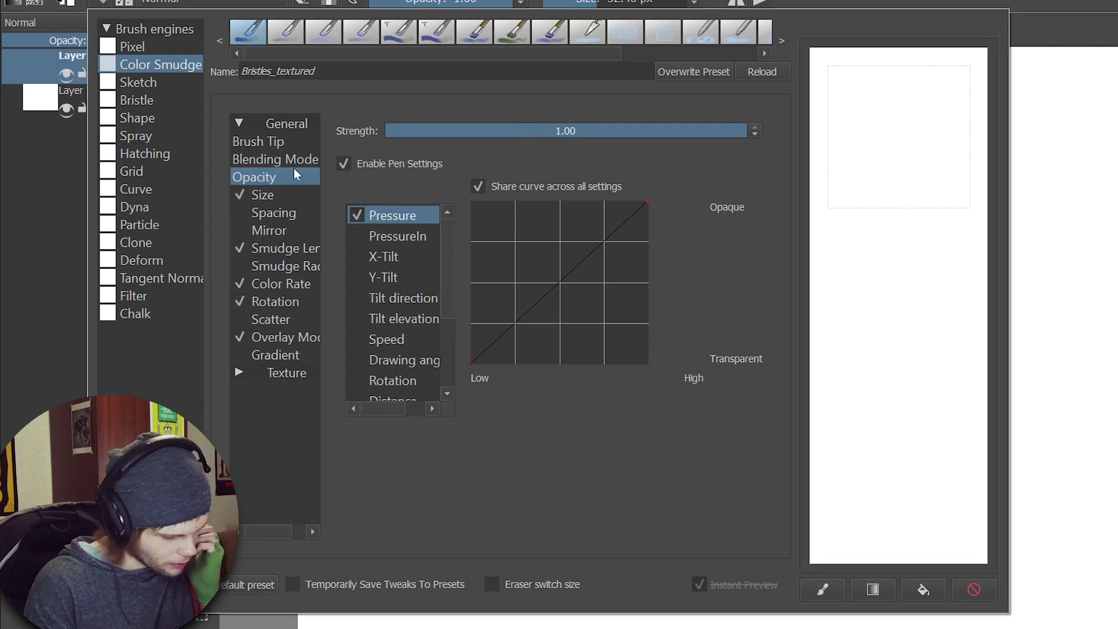
- Lower the Smudge Length strength to 0.32 and try the brush on the scratchpad
click(285, 159)
click(279, 248)
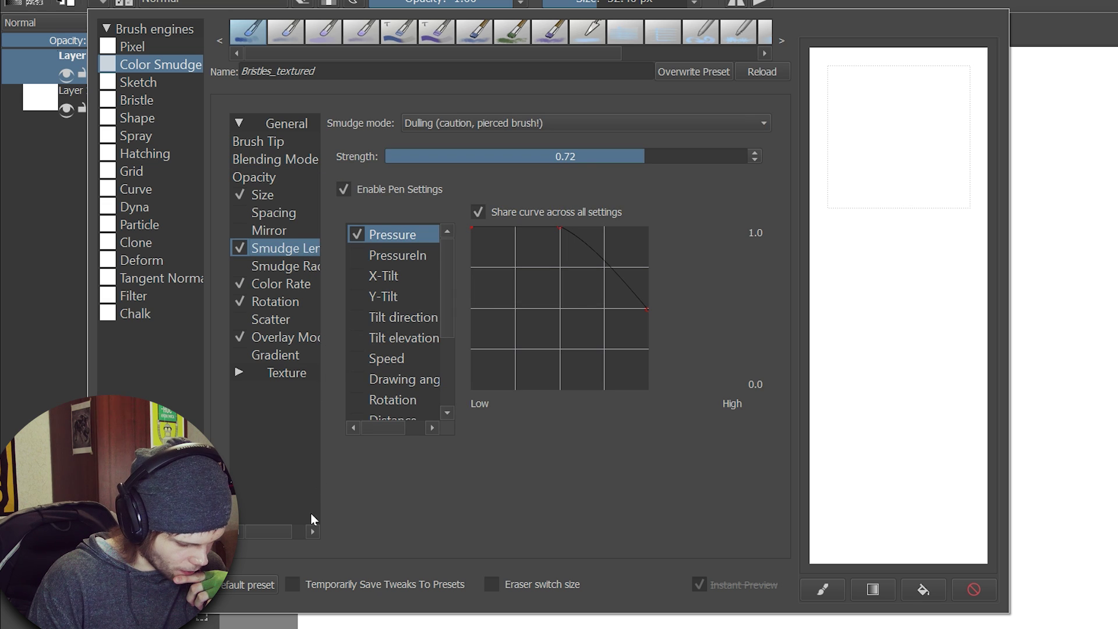
mouse_move(285, 531)
mouse_down()
mouse_move(299, 535)
mouse_move(277, 536)
mouse_up()
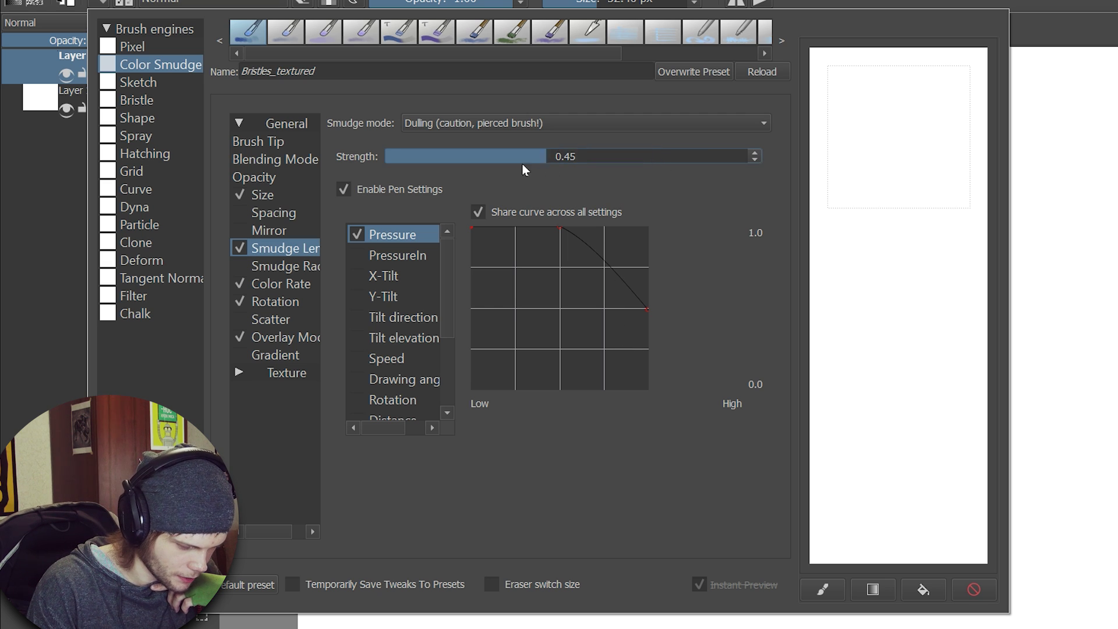
drag(394, 166, 379, 166)
mouse_move(897, 238)
mouse_down()
mouse_move(894, 314)
mouse_move(801, 374)
mouse_move(921, 162)
mouse_move(851, 302)
mouse_move(831, 497)
mouse_move(793, 463)
mouse_move(887, 91)
mouse_move(794, 329)
mouse_move(775, 314)
mouse_up()
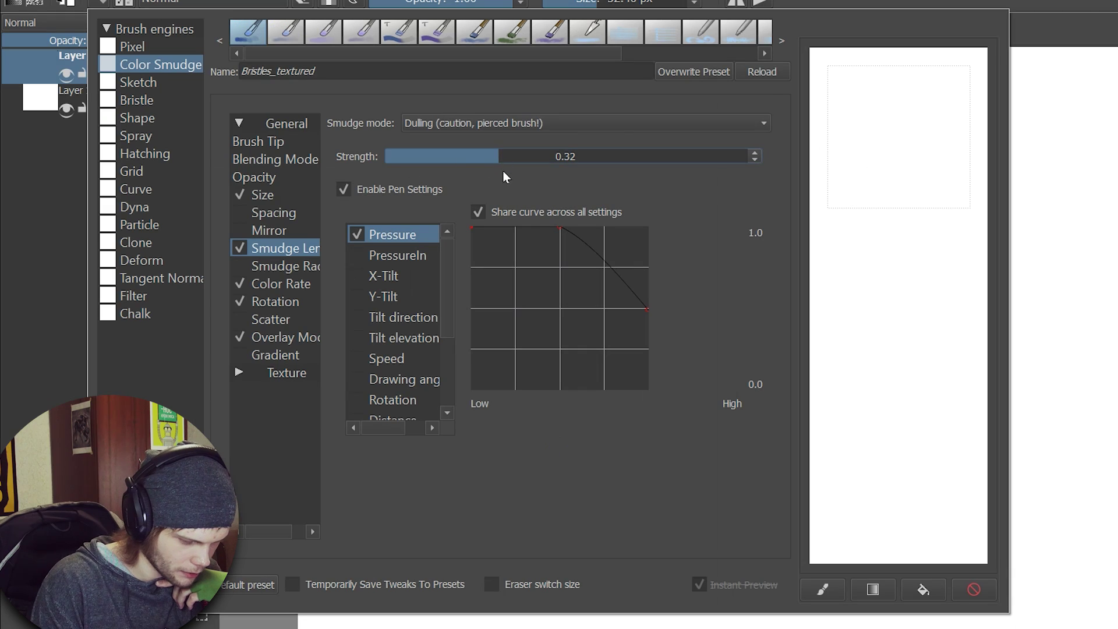
- Compare the Dulling and Smearing smudge modes with test strokes on the scratchpad
click(574, 127)
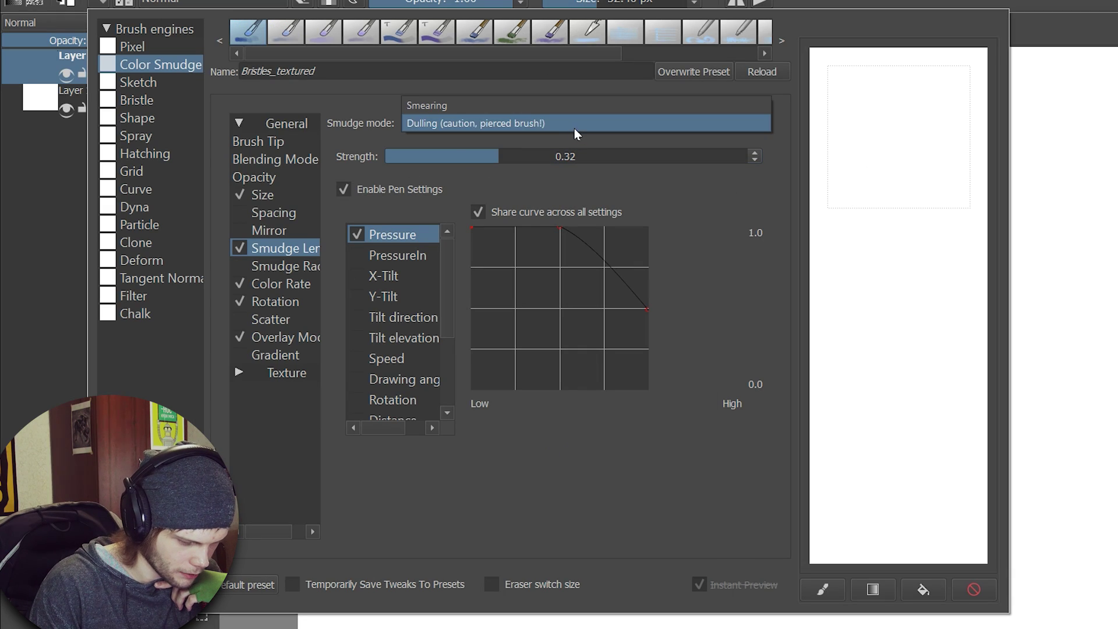
click(576, 120)
drag(899, 163, 853, 332)
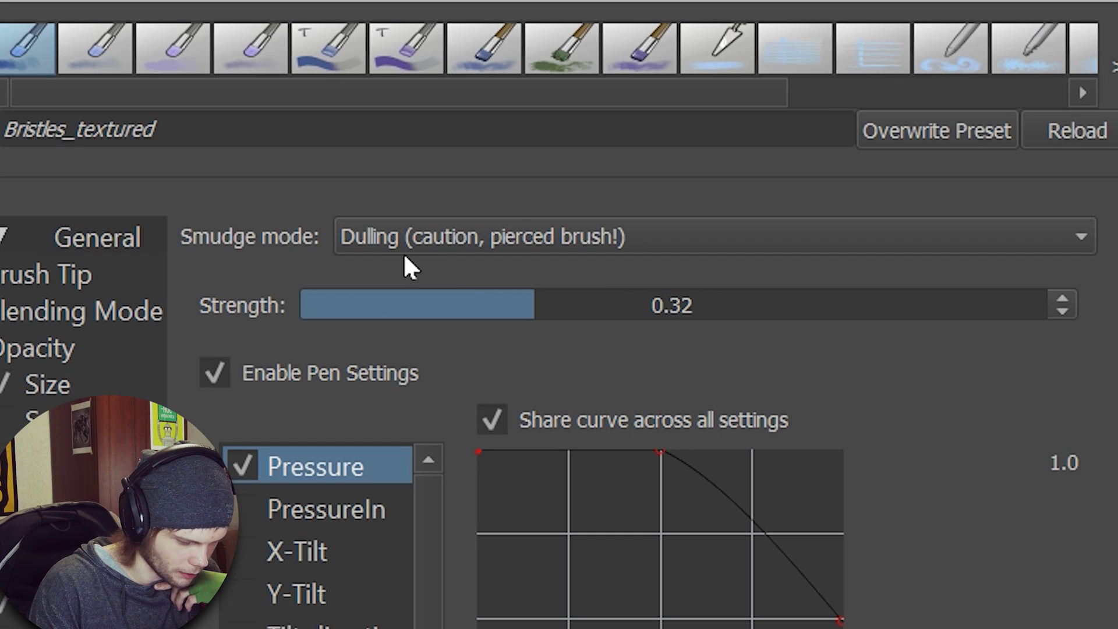
click(680, 248)
click(669, 199)
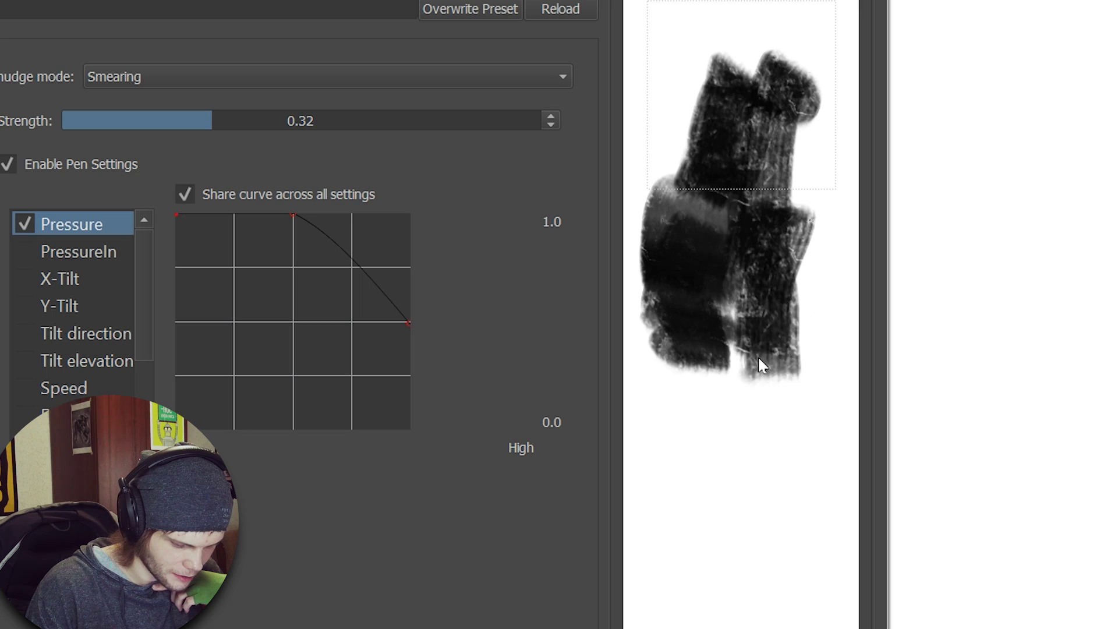
mouse_move(757, 355)
mouse_down()
mouse_move(716, 414)
mouse_move(746, 487)
mouse_move(796, 508)
mouse_move(711, 486)
mouse_move(722, 599)
mouse_up()
- Set the Smudge Length strength to 1.00 and paint test strokes in Smearing and Dulling modes
drag(228, 124, 559, 128)
mouse_move(728, 117)
mouse_down()
mouse_move(766, 23)
mouse_move(742, 29)
mouse_move(789, 58)
mouse_move(761, 117)
mouse_move(789, 399)
mouse_up()
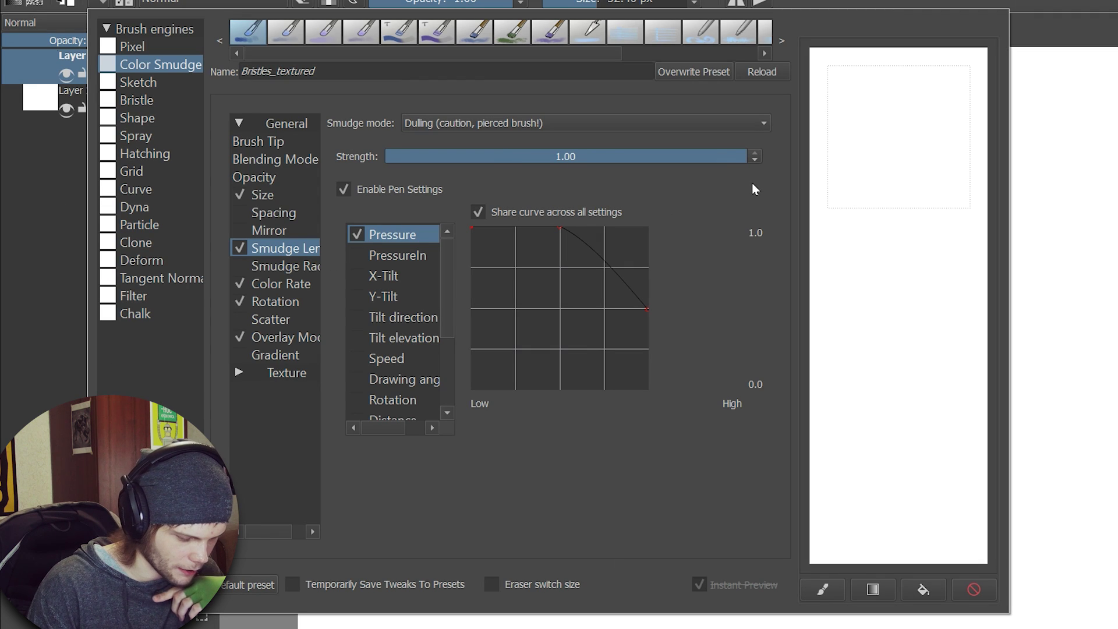
mouse_move(921, 141)
mouse_down()
mouse_move(889, 206)
mouse_move(893, 316)
mouse_up()
mouse_move(906, 221)
mouse_down()
mouse_move(851, 326)
mouse_move(875, 460)
mouse_move(914, 397)
mouse_move(843, 488)
mouse_move(940, 305)
mouse_move(943, 218)
mouse_up()
drag(942, 218, 868, 267)
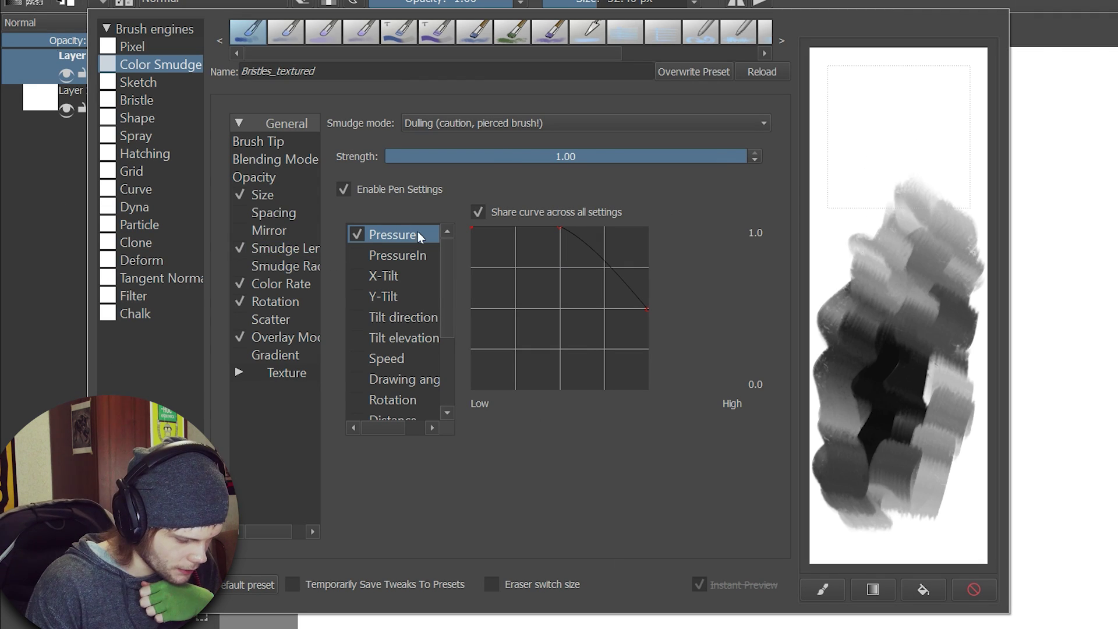
- Show the brush tip settings, clear the scratchpad and paint crossing strokes that blend with the flat brush
click(271, 144)
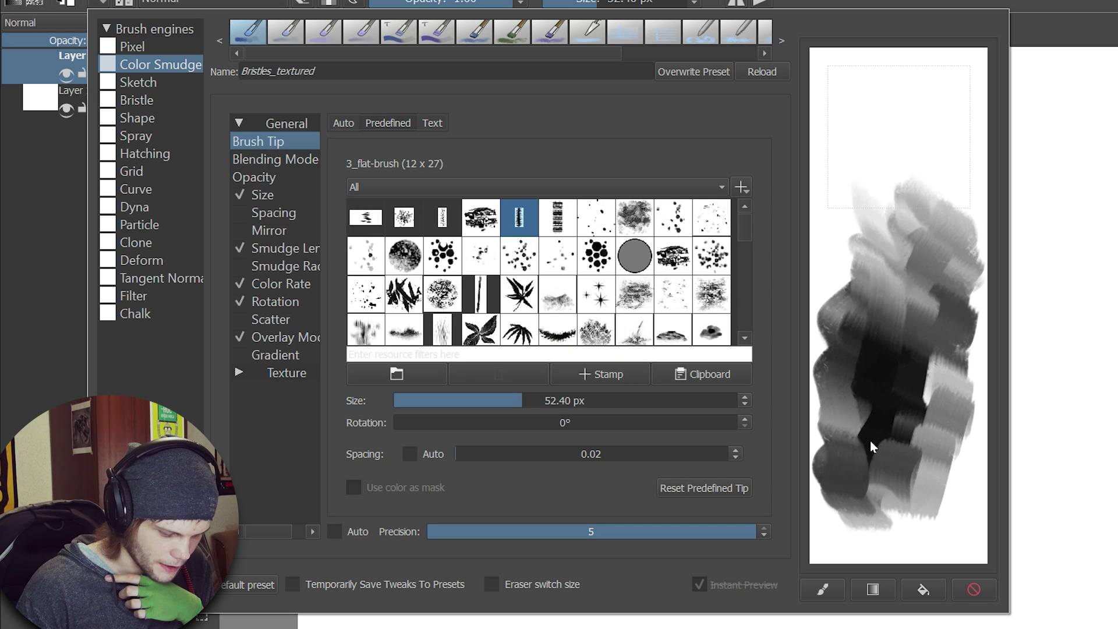
click(965, 588)
mouse_move(878, 254)
mouse_down()
mouse_move(907, 335)
mouse_move(864, 265)
mouse_move(874, 317)
mouse_up()
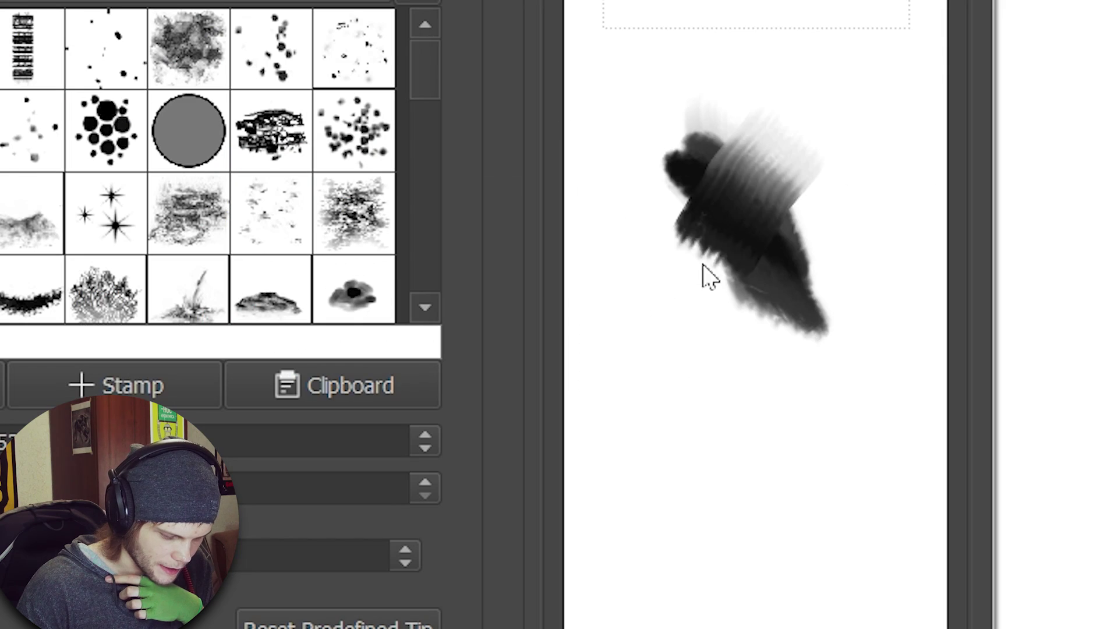
drag(702, 265, 646, 314)
drag(675, 87, 815, 314)
drag(623, 117, 831, 385)
drag(640, 201, 750, 402)
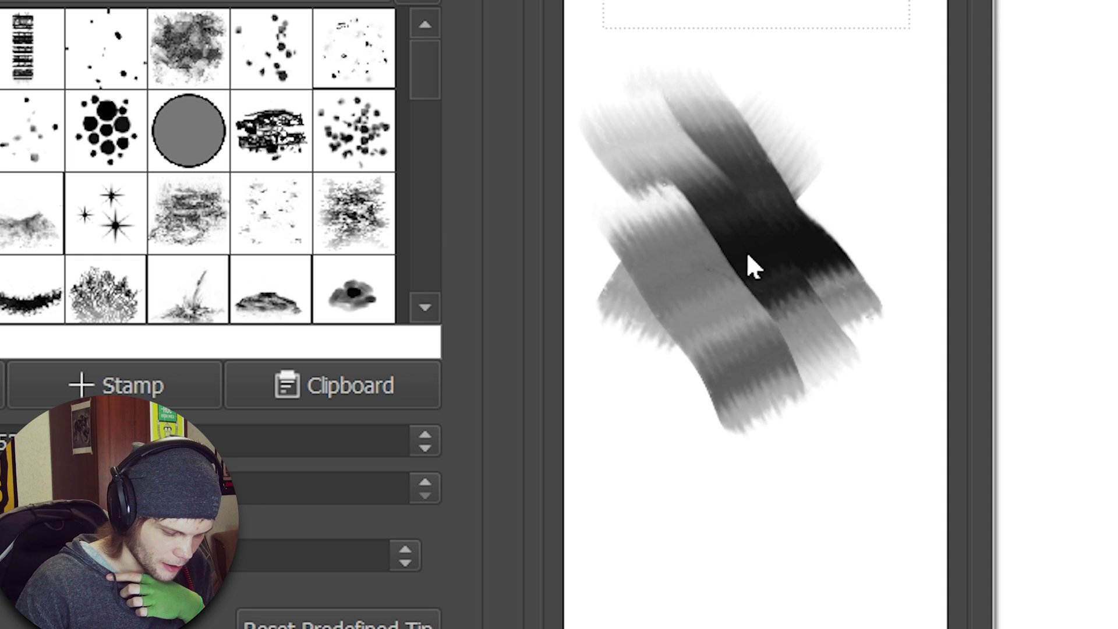
mouse_move(798, 361)
mouse_down()
mouse_move(830, 429)
mouse_move(819, 217)
mouse_move(830, 3)
mouse_up()
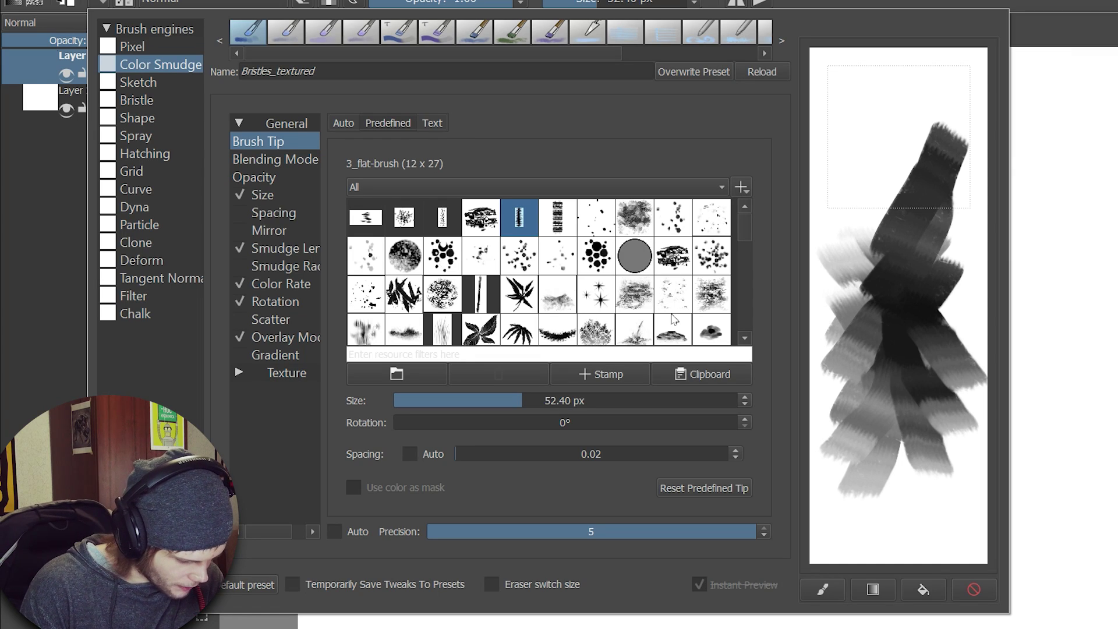
- Choose the A_Angular_church_HR predefined brush tip for the Color Smudge brush
scroll(713, 285, down, 2)
click(595, 296)
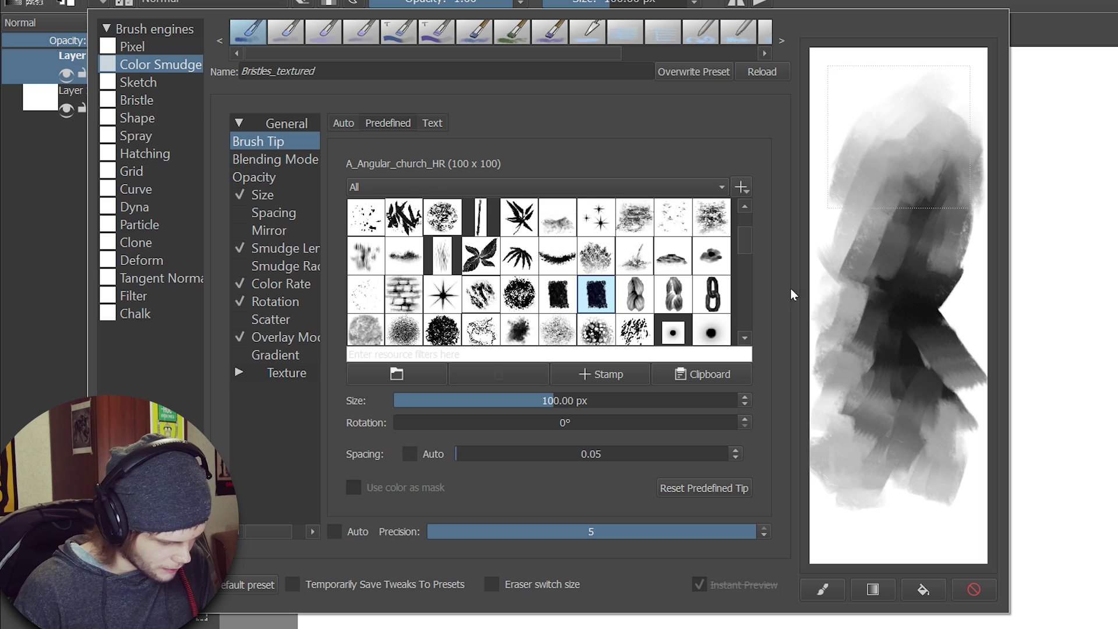
- Save the customised Color Smudge brush as a preset named Boro1
key(Tab)
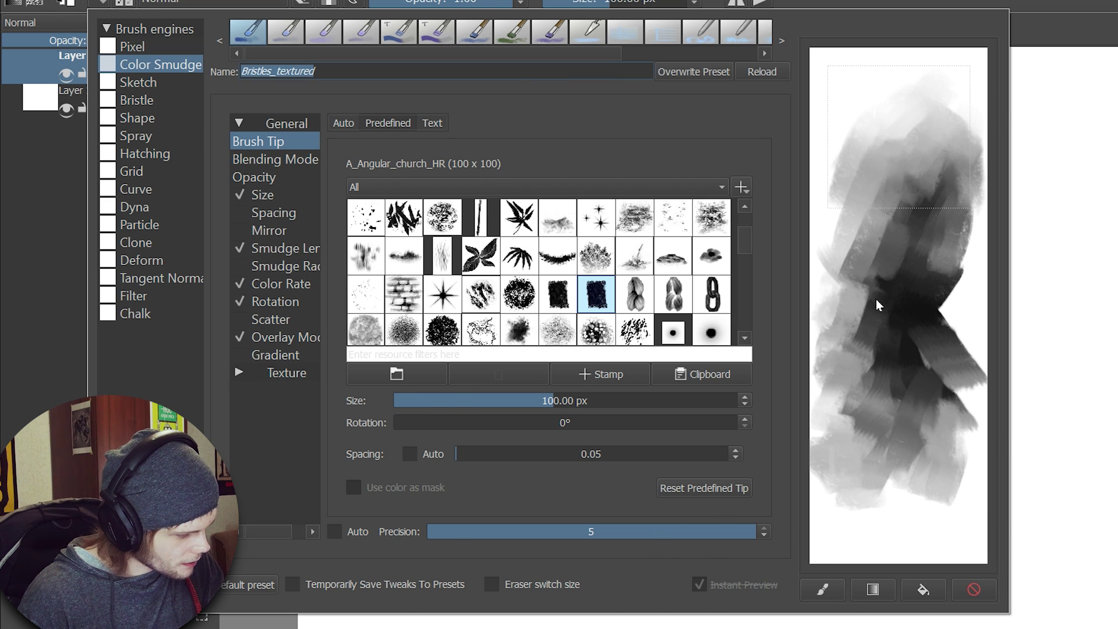
text(E)
text(or)
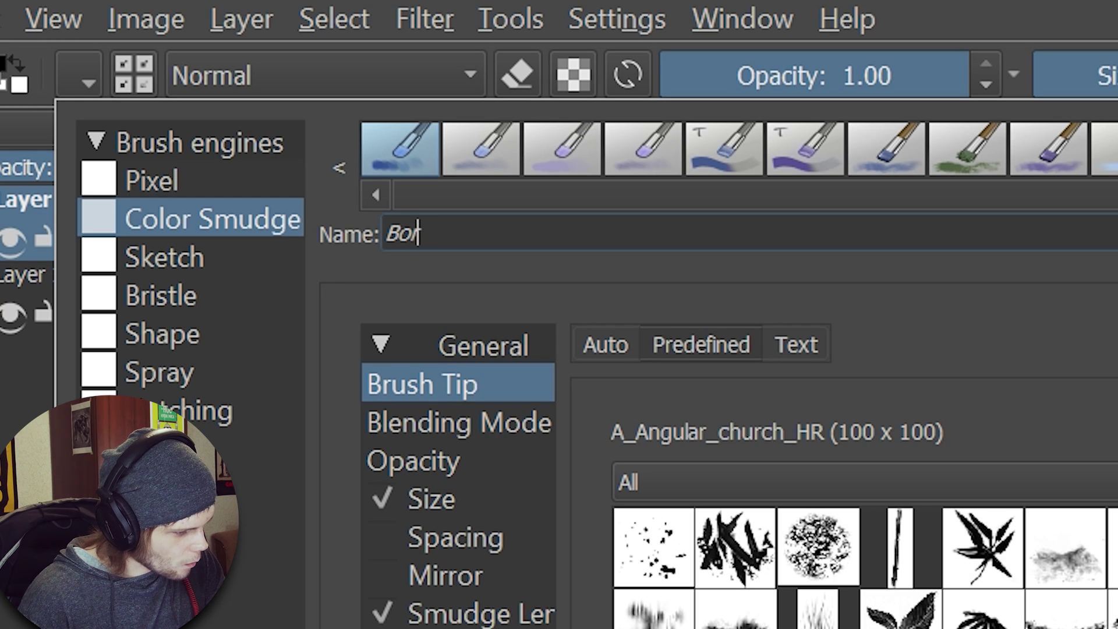
text(o1)
key(Return)
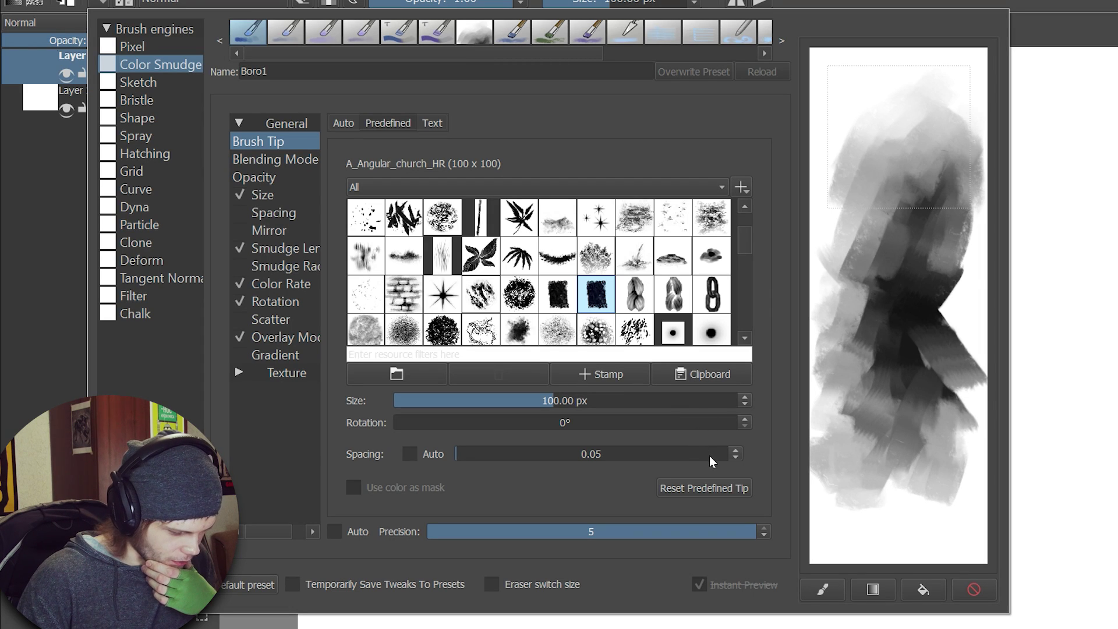
click(132, 99)
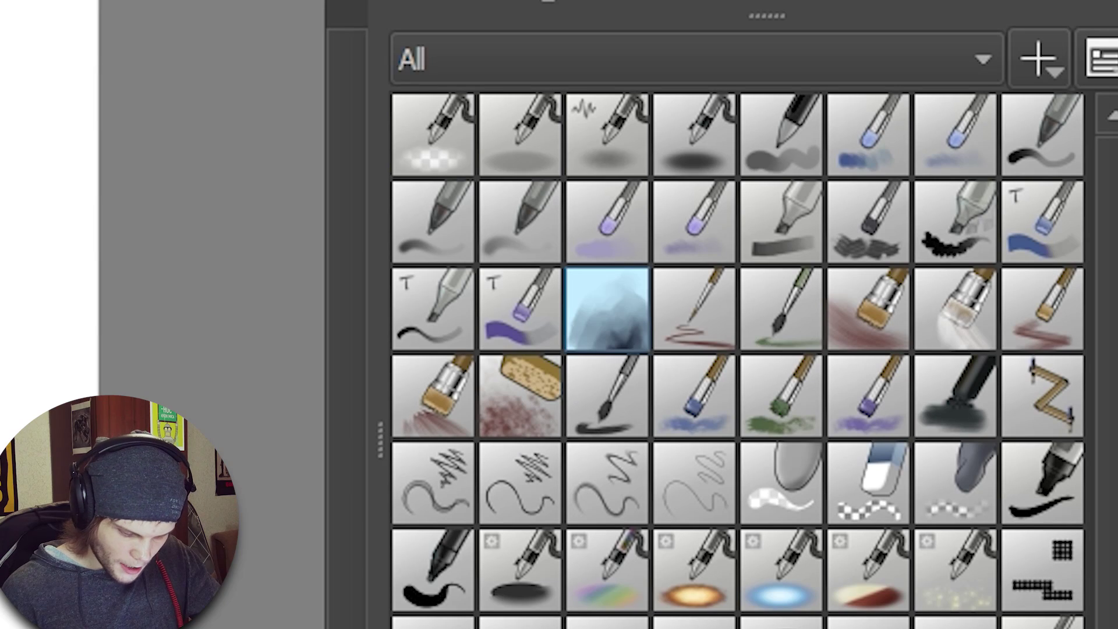
- Pick the Boro1 brush preset and paint overlapping test strokes on the canvas
click(780, 309)
drag(789, 324, 761, 372)
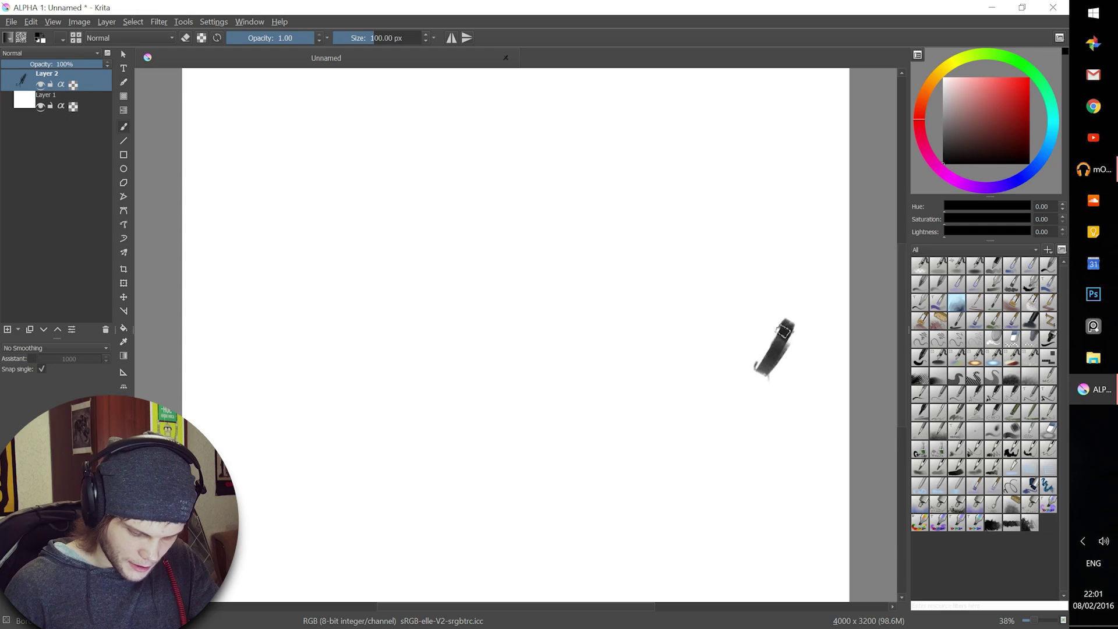
drag(756, 378, 779, 386)
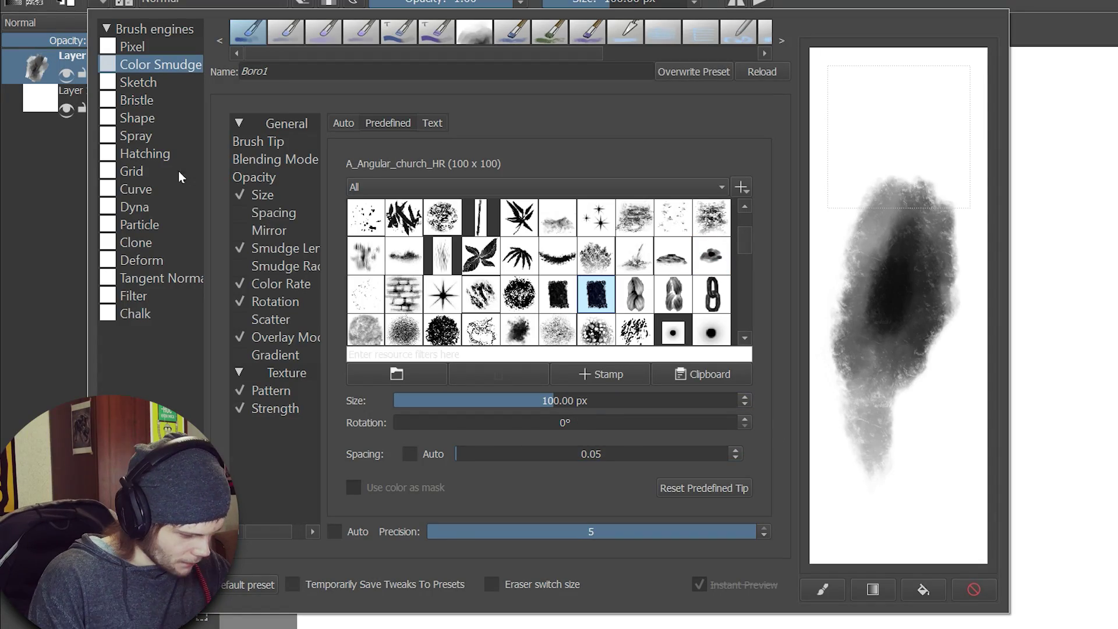
- Select the Bristle_Squared preset of the Bristle engine, paint long curved strokes on the canvas and clear the layer
click(147, 103)
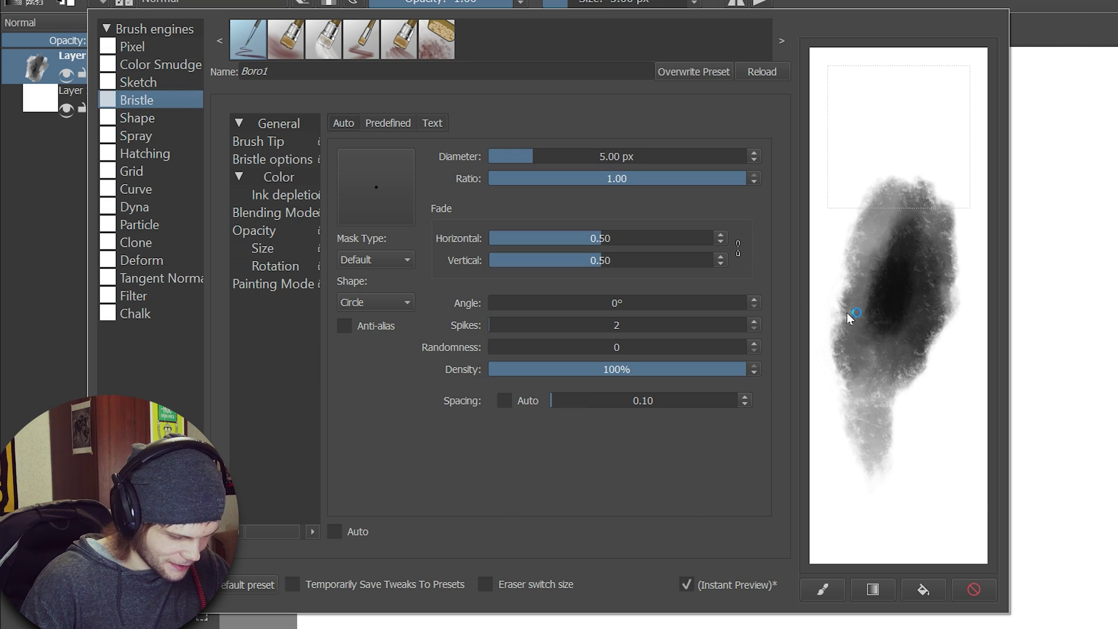
click(1011, 489)
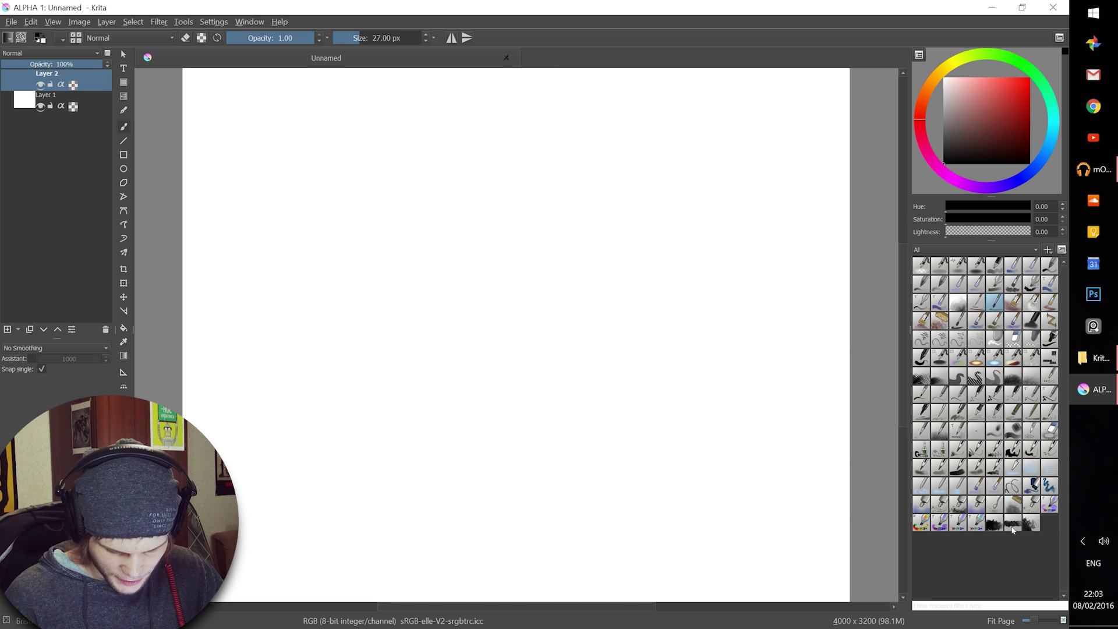
mouse_move(778, 411)
mouse_down()
mouse_move(782, 349)
mouse_move(759, 306)
mouse_move(680, 353)
mouse_move(583, 304)
mouse_up()
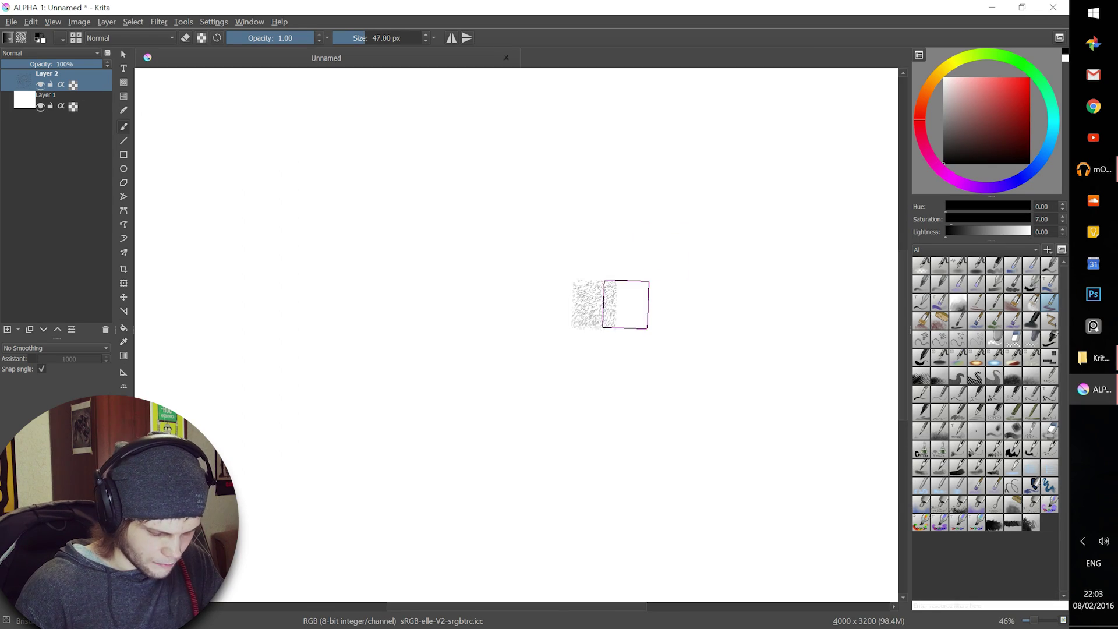
mouse_move(414, 323)
mouse_down()
mouse_move(462, 266)
mouse_move(723, 168)
mouse_move(615, 275)
mouse_move(689, 315)
mouse_move(586, 474)
mouse_move(536, 599)
mouse_move(806, 314)
mouse_move(316, 399)
mouse_move(250, 237)
mouse_move(792, 200)
mouse_move(838, 233)
mouse_up()
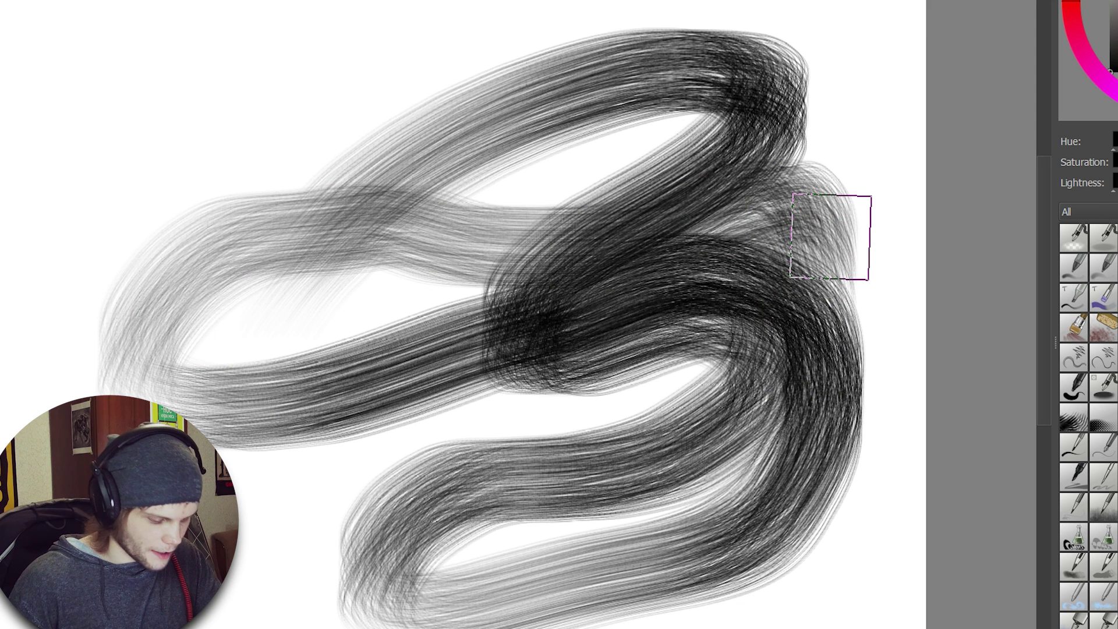
key(Delete)
- In the brush editor, choose the predefined 3_eroded tip for the Bristle brush and test it on the scratchpad
key(F5)
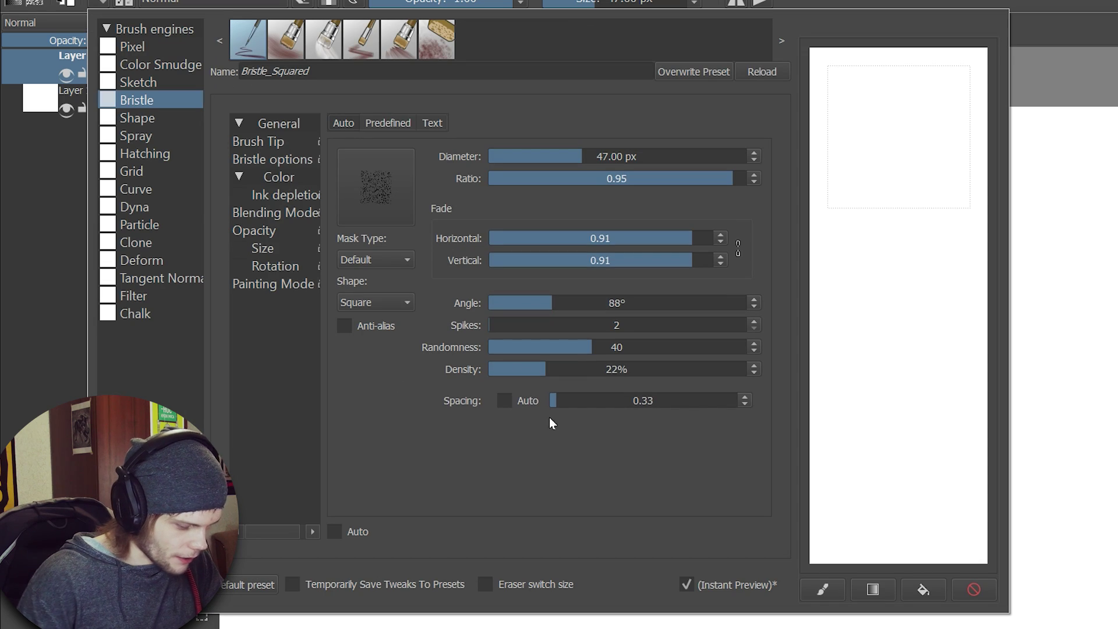
click(256, 142)
click(385, 124)
click(411, 271)
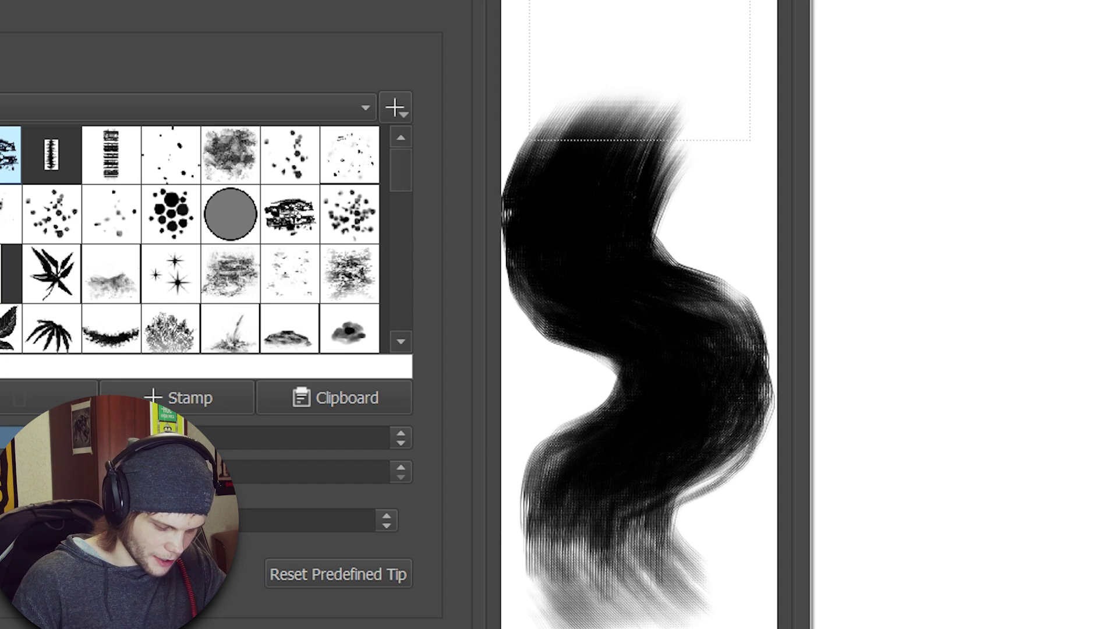
click(746, 627)
mouse_move(669, 58)
mouse_down()
mouse_move(591, 111)
mouse_move(631, 232)
mouse_move(701, 316)
mouse_move(588, 381)
mouse_move(591, 486)
mouse_move(682, 532)
mouse_move(692, 617)
mouse_up()
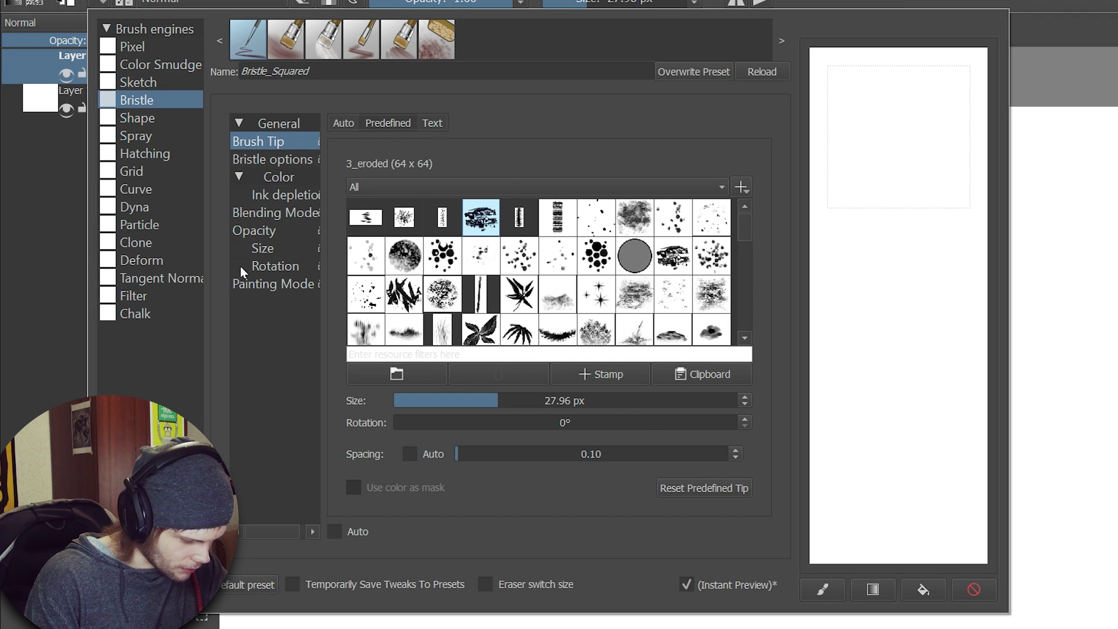
- Enable Rotation driven by the drawing angle for the Bristle brush and paint test strokes
click(272, 265)
click(356, 298)
click(356, 360)
drag(902, 265, 925, 396)
- Set the brush tip rotation to 90°, test it with curved strokes and clear the scratchpad
click(258, 141)
click(481, 421)
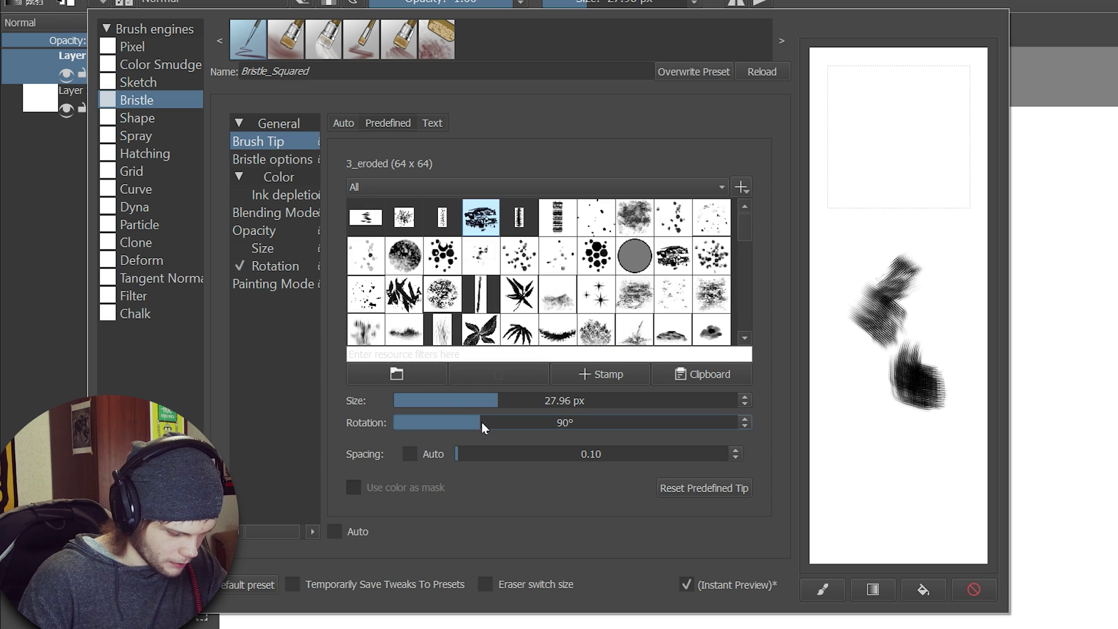
drag(903, 178, 911, 206)
mouse_move(931, 218)
mouse_down()
mouse_move(926, 449)
mouse_move(858, 437)
mouse_move(914, 518)
mouse_move(954, 504)
mouse_up()
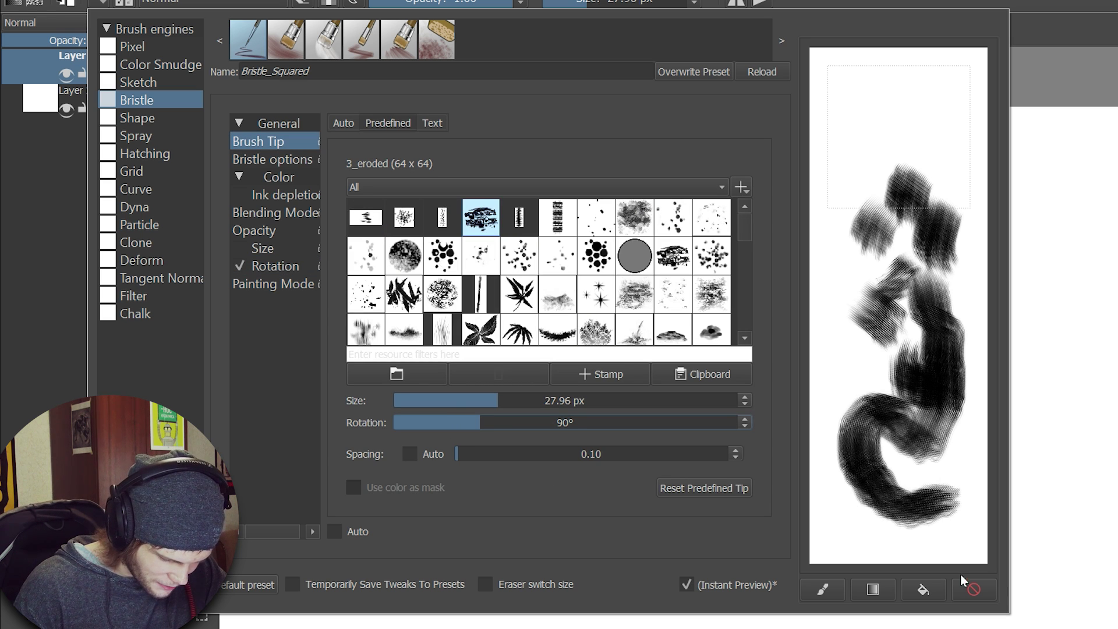
click(974, 589)
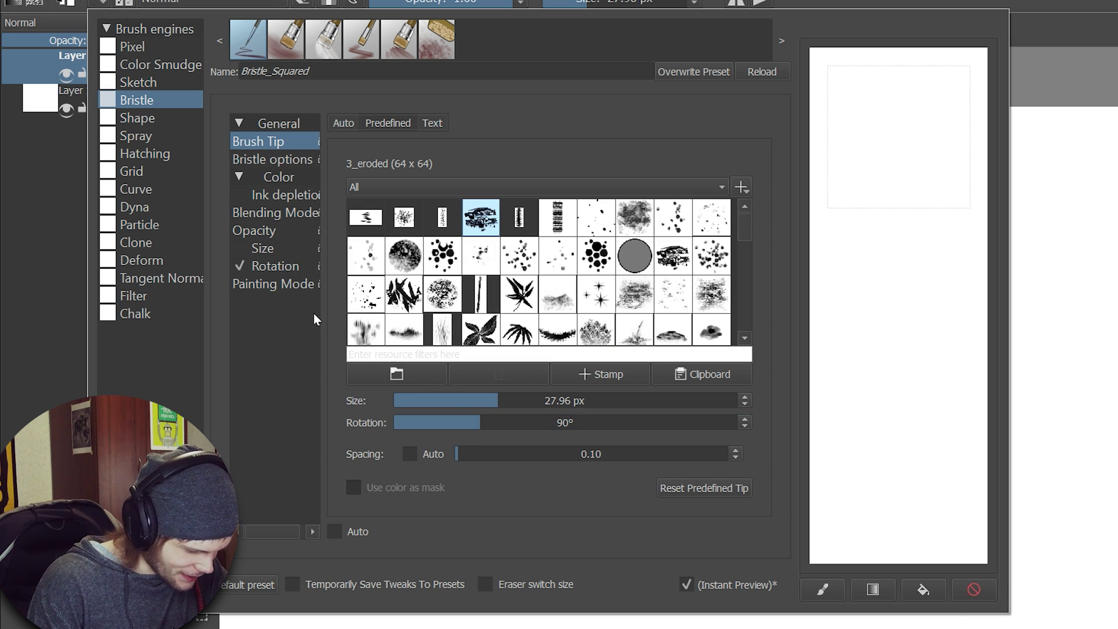
- Try a bristle Scale of 1.77 in the Bristle options with strokes on the scratchpad
click(273, 159)
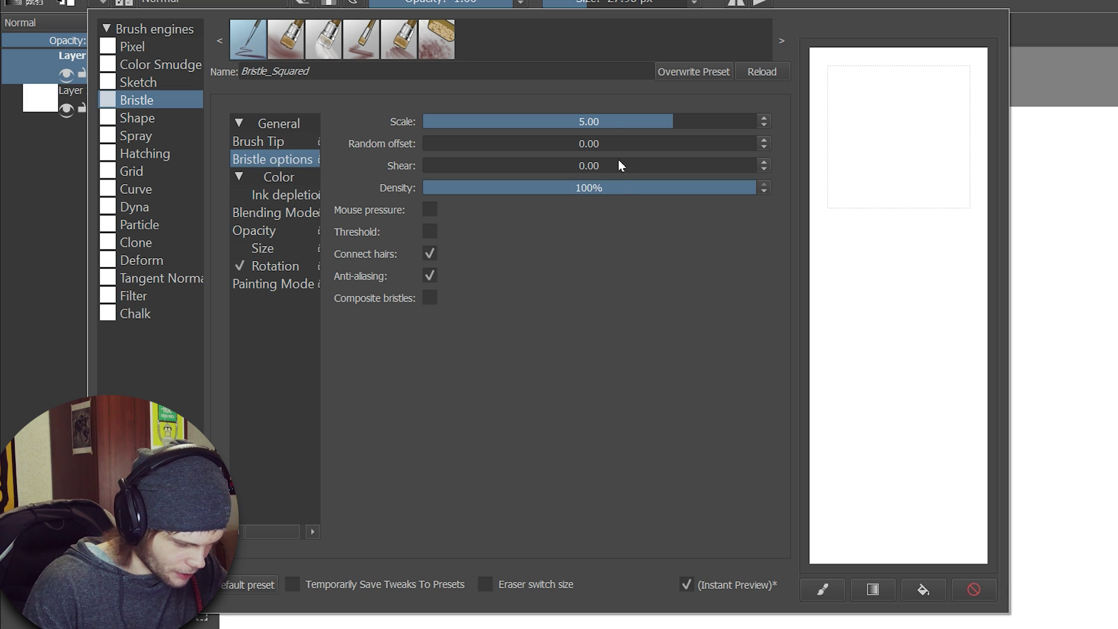
drag(664, 121, 616, 123)
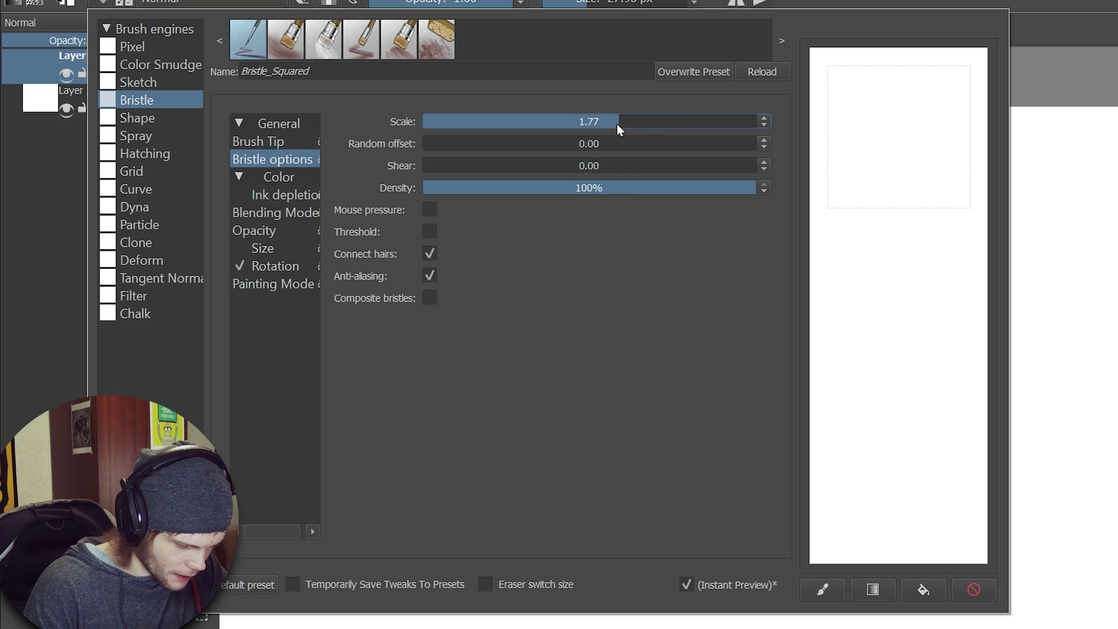
drag(893, 184, 867, 314)
drag(914, 233, 899, 351)
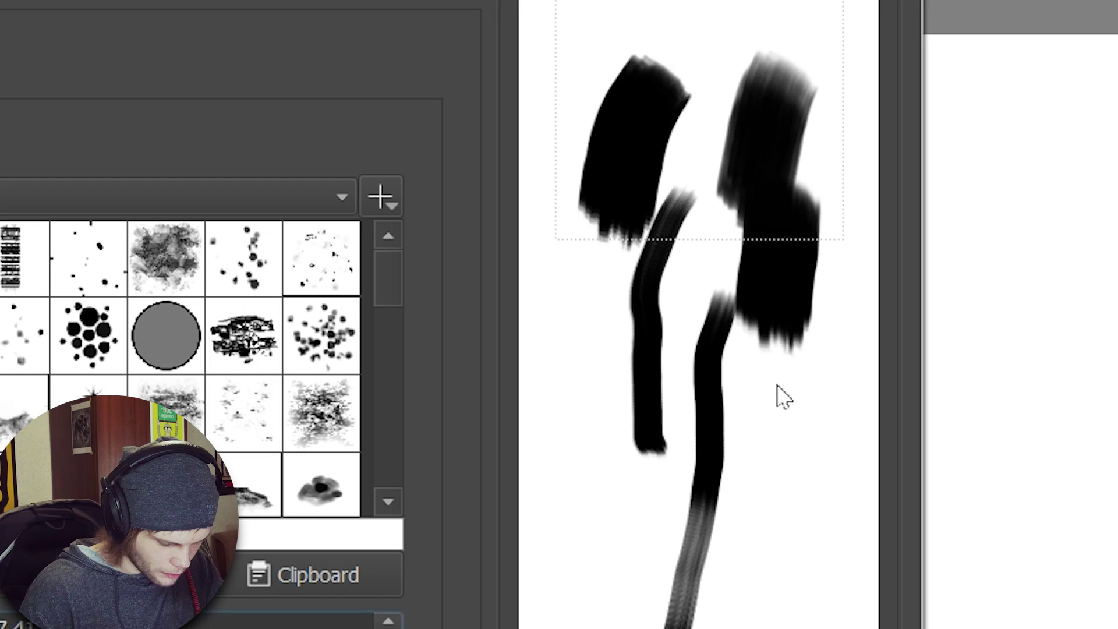
drag(946, 274, 922, 358)
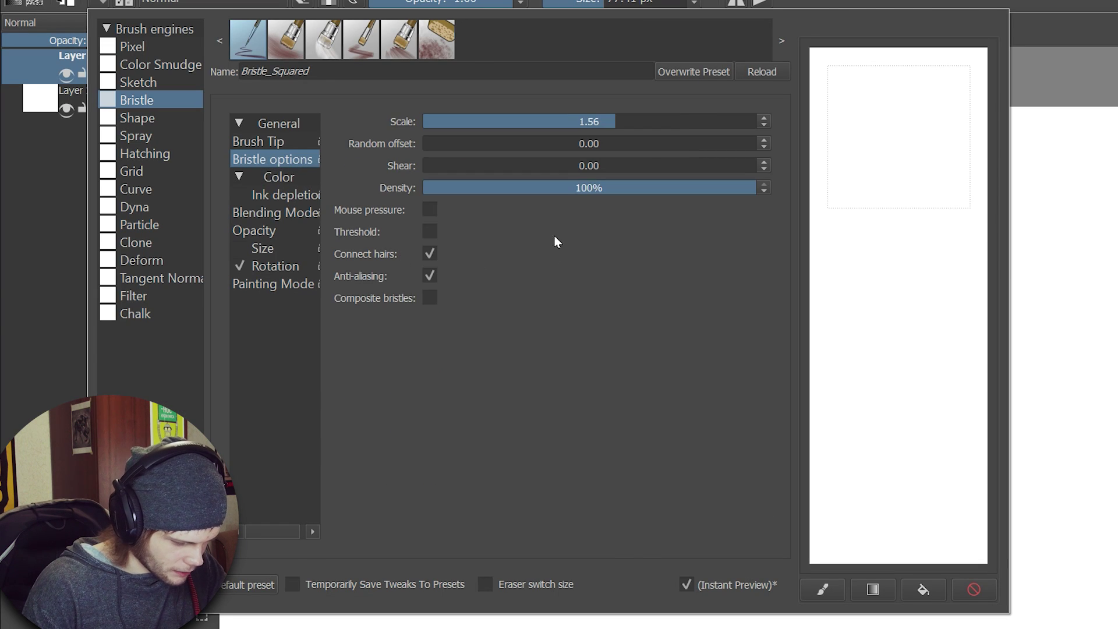
- Try a bristle Density of 50% with strokes on the scratchpad
click(586, 192)
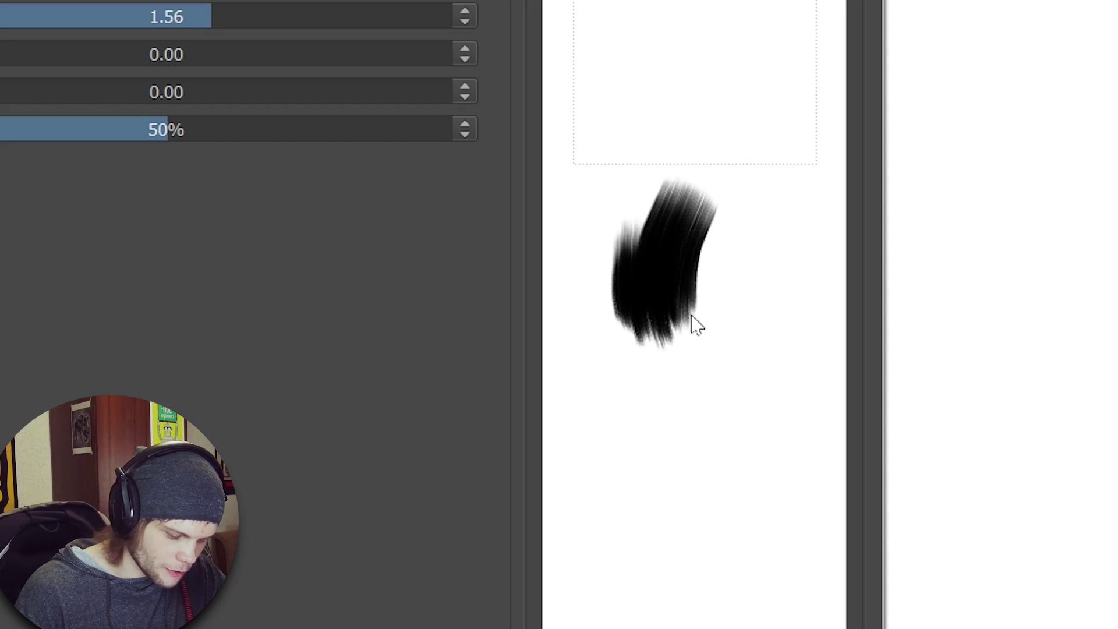
mouse_move(730, 55)
mouse_down()
mouse_move(676, 160)
mouse_move(723, 197)
mouse_up()
drag(775, 117, 725, 274)
mouse_move(788, 229)
mouse_down()
mouse_move(703, 374)
mouse_move(659, 388)
mouse_move(687, 495)
mouse_up()
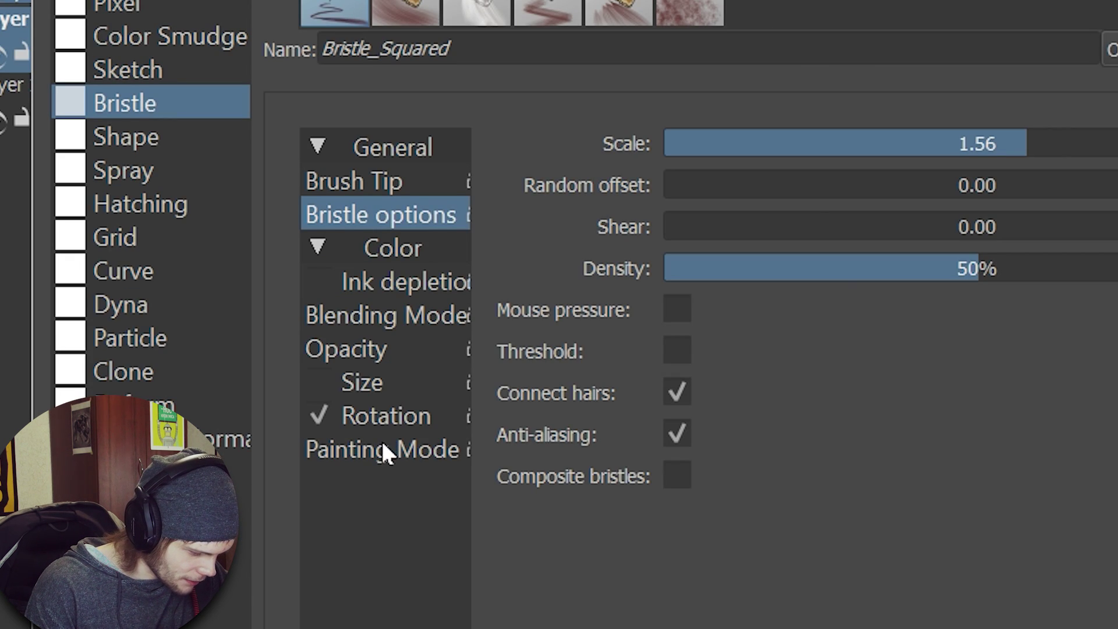
- Look through the Painting Mode settings, return to the Bristle options and paint test strokes
click(396, 454)
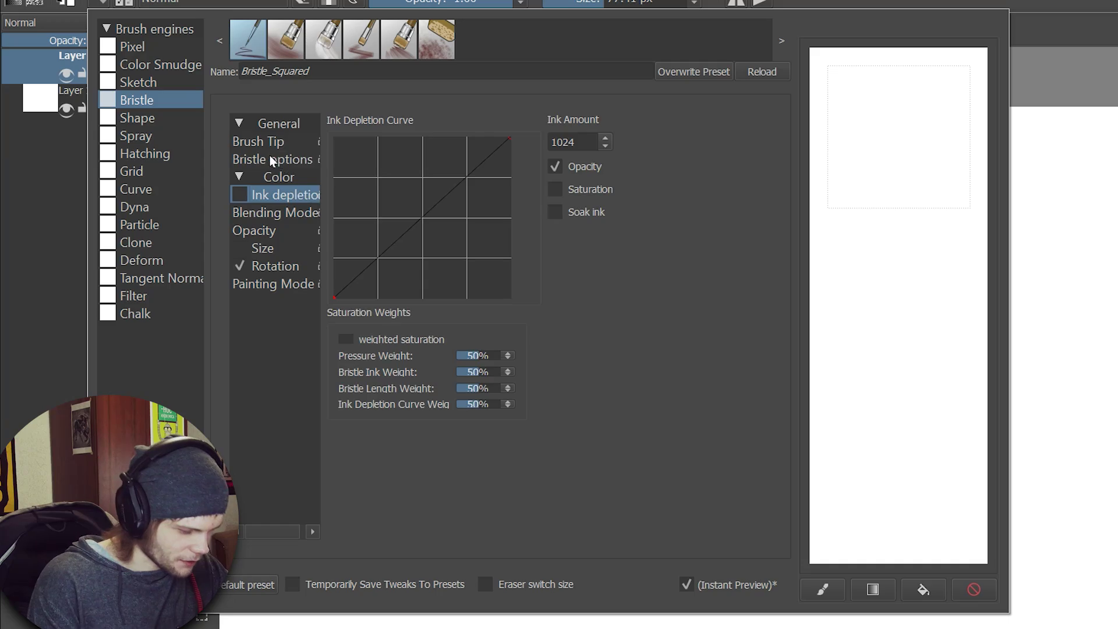
click(271, 160)
mouse_move(913, 191)
mouse_down()
mouse_move(893, 260)
mouse_move(908, 358)
mouse_up()
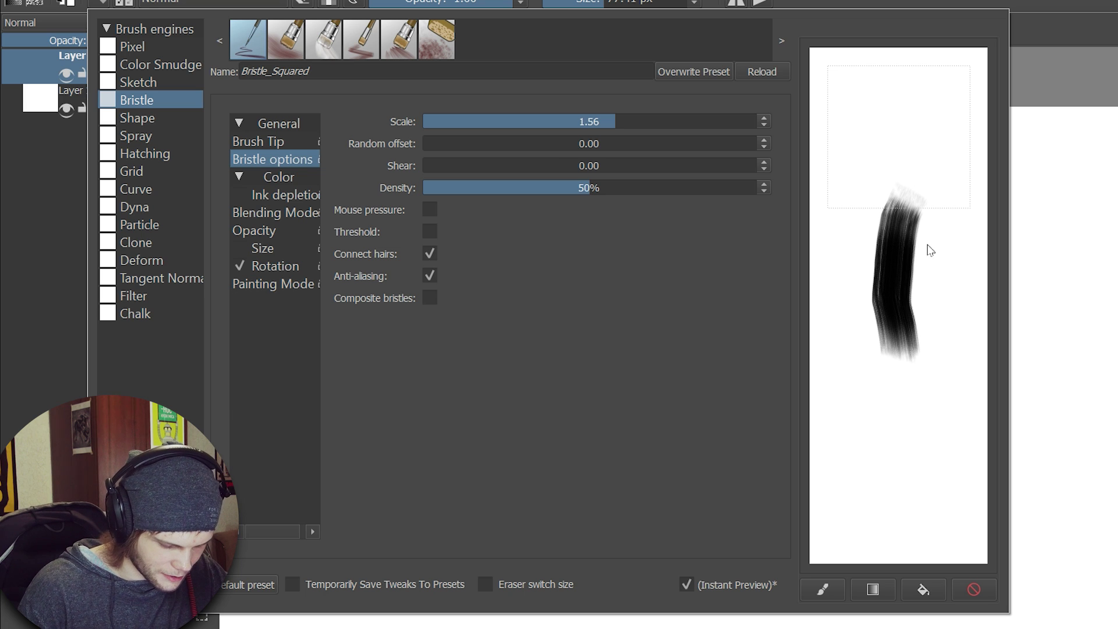
drag(931, 227, 915, 373)
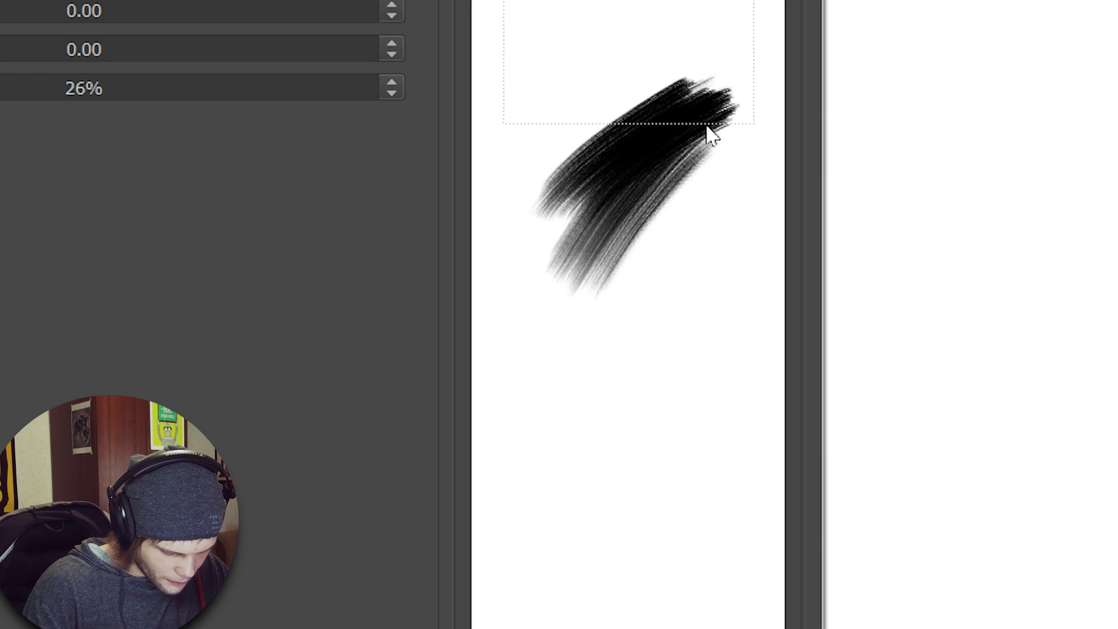
mouse_move(910, 275)
mouse_down()
mouse_move(873, 318)
mouse_move(917, 374)
mouse_up()
- Enable the Size option driven by Speed, test it with long strokes and clear the scratchpad
key(Down)
key(Down)
key(Down)
key(Down)
key(Down)
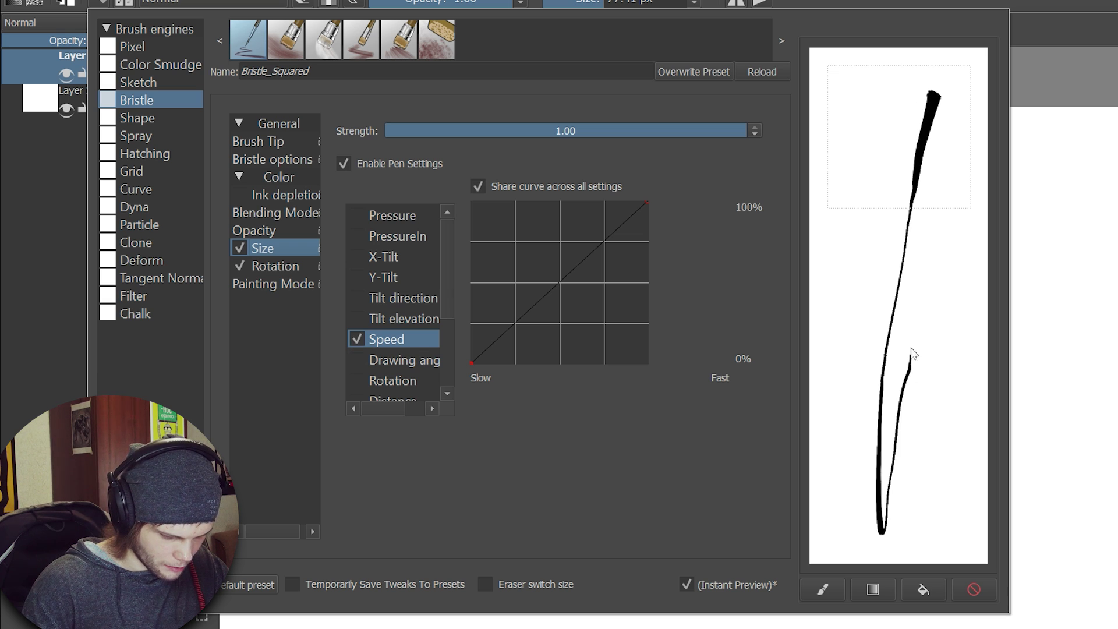
mouse_move(942, 204)
mouse_down()
mouse_move(938, 489)
mouse_move(859, 456)
mouse_move(858, 127)
mouse_move(940, 332)
mouse_move(932, 186)
mouse_up()
click(973, 589)
drag(873, 117, 908, 524)
click(973, 589)
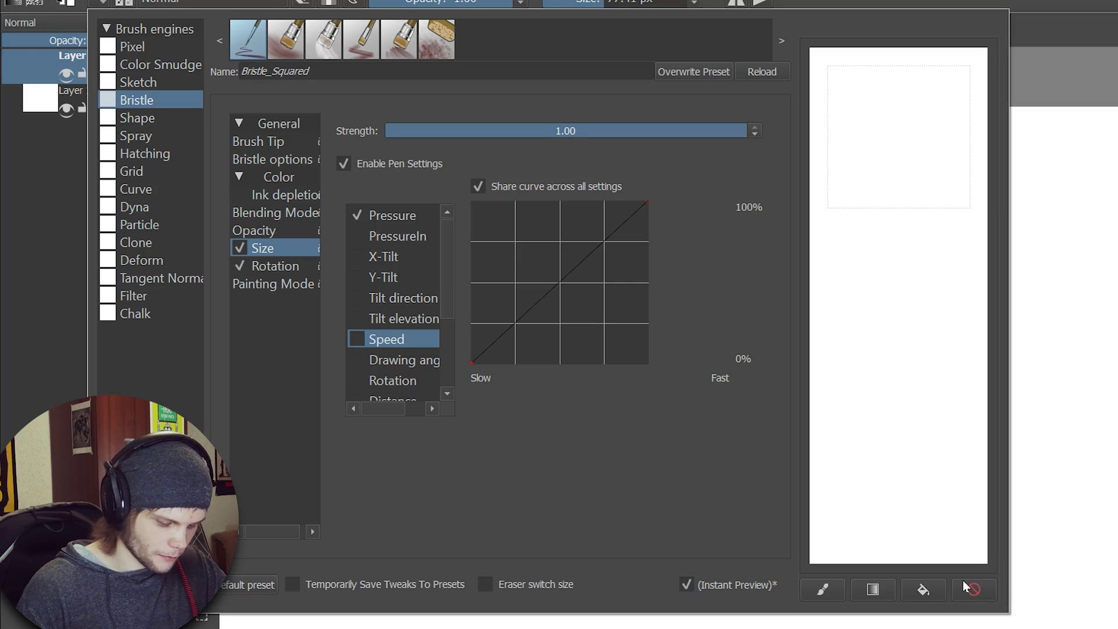
- Let Pressure control the Bristle brush size and paint a series of short test strokes
click(393, 221)
drag(930, 250, 891, 374)
drag(946, 250, 906, 406)
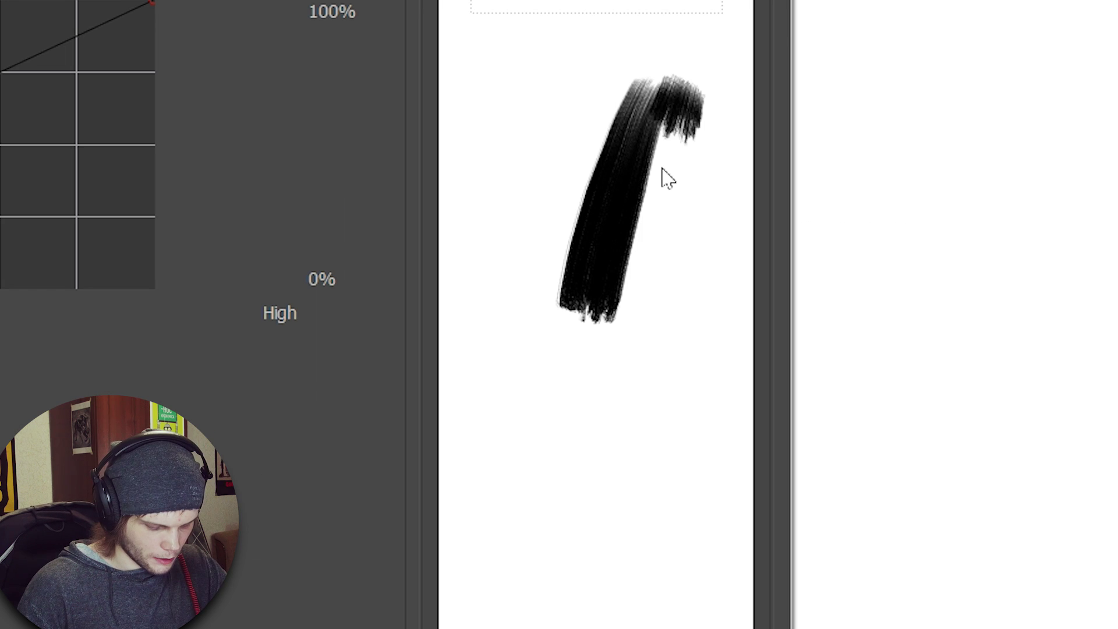
drag(960, 295, 907, 449)
drag(949, 388, 908, 494)
drag(600, 343, 587, 465)
drag(556, 206, 546, 346)
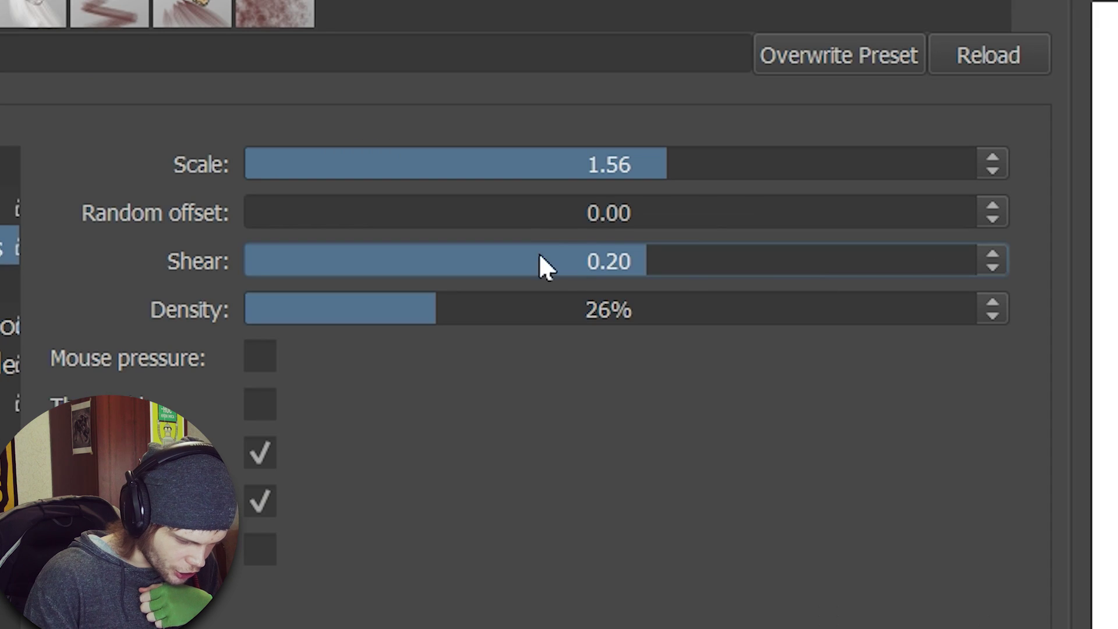
- Try a bristle Shear of 1.45 with a long stroke on the cleared scratchpad
drag(559, 169, 709, 165)
mouse_move(931, 90)
mouse_down()
mouse_move(919, 142)
mouse_move(865, 202)
mouse_move(908, 332)
mouse_up()
click(973, 589)
drag(911, 396, 905, 204)
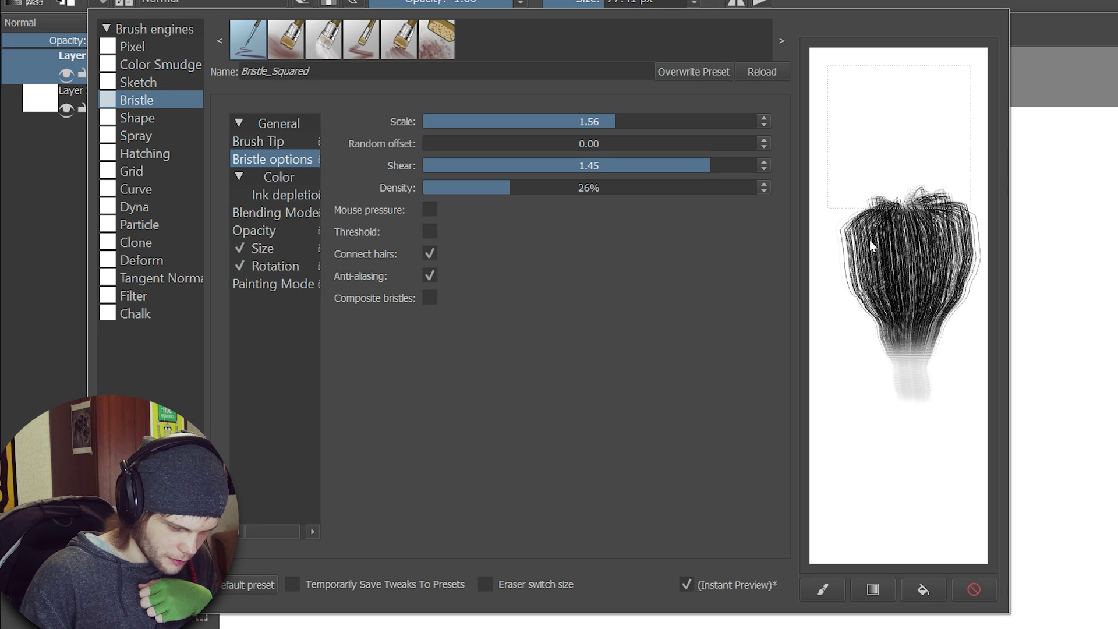
- Lower the bristle Shear and try short sideways strokes on the scratchpad
mouse_move(704, 166)
mouse_down()
mouse_move(613, 173)
mouse_move(642, 169)
mouse_move(632, 172)
mouse_up()
mouse_move(856, 142)
mouse_down()
mouse_move(892, 250)
mouse_move(866, 375)
mouse_move(943, 129)
mouse_up()
drag(843, 96, 965, 105)
drag(886, 155, 962, 154)
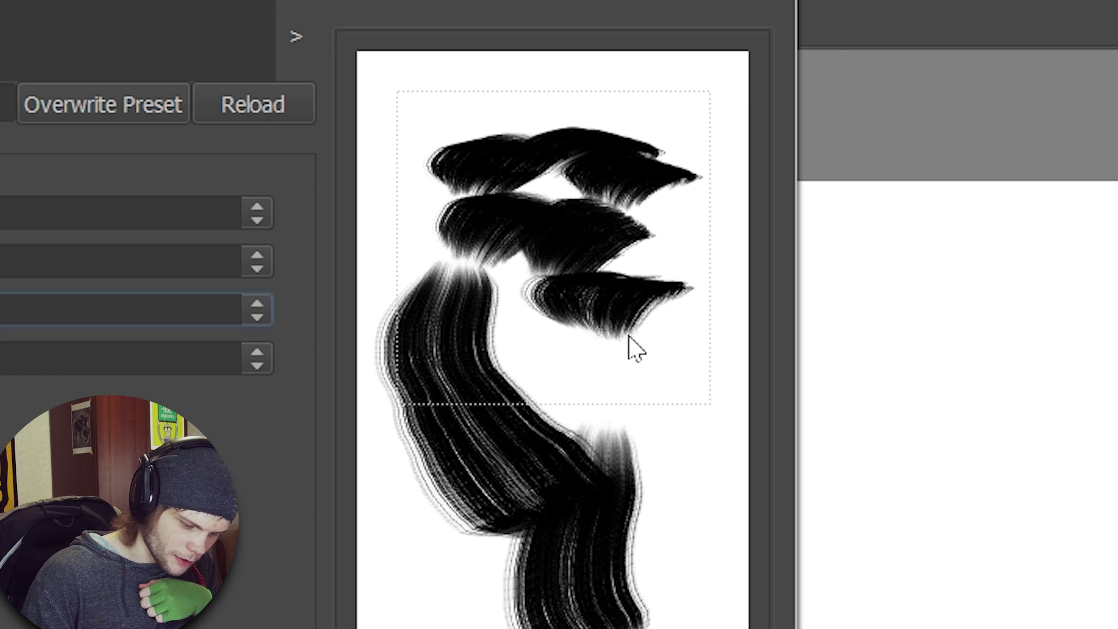
drag(502, 365, 675, 399)
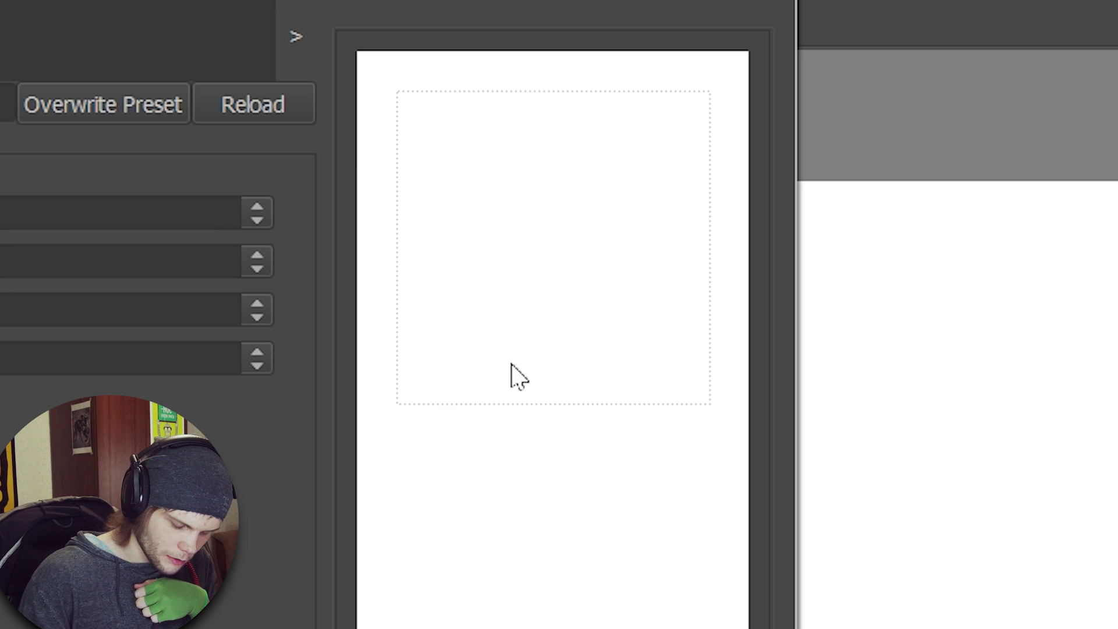
- Fill the cleared scratchpad with overlapping short strokes to examine the effect of Shear on the bristles
drag(451, 332, 563, 323)
drag(441, 308, 574, 303)
drag(492, 283, 599, 284)
drag(572, 344, 631, 340)
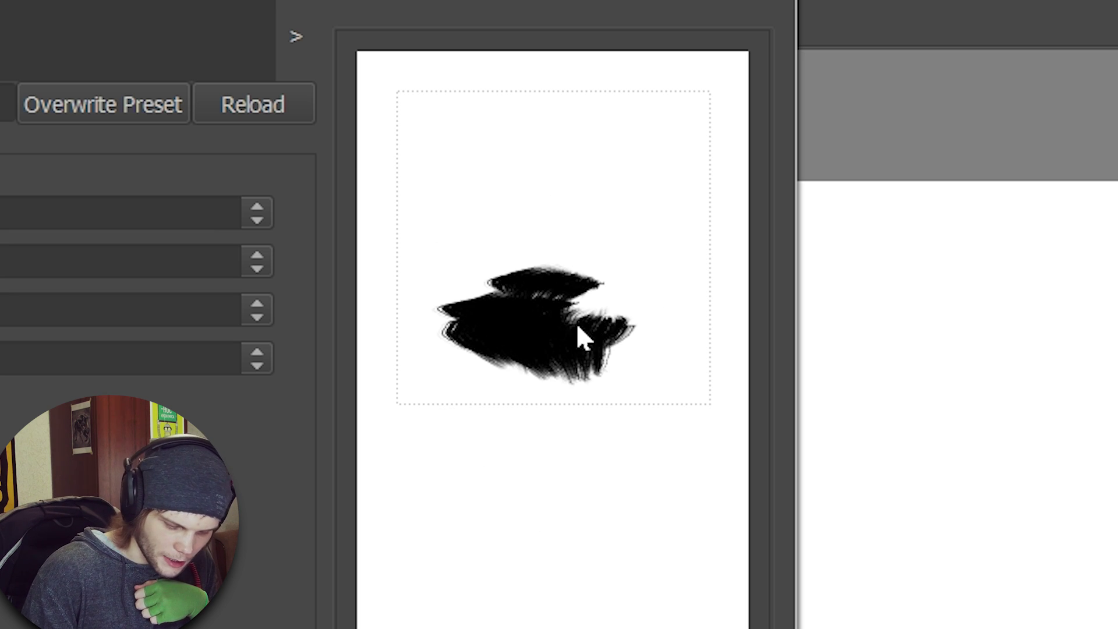
drag(576, 289, 694, 278)
drag(541, 244, 668, 240)
drag(451, 181, 611, 190)
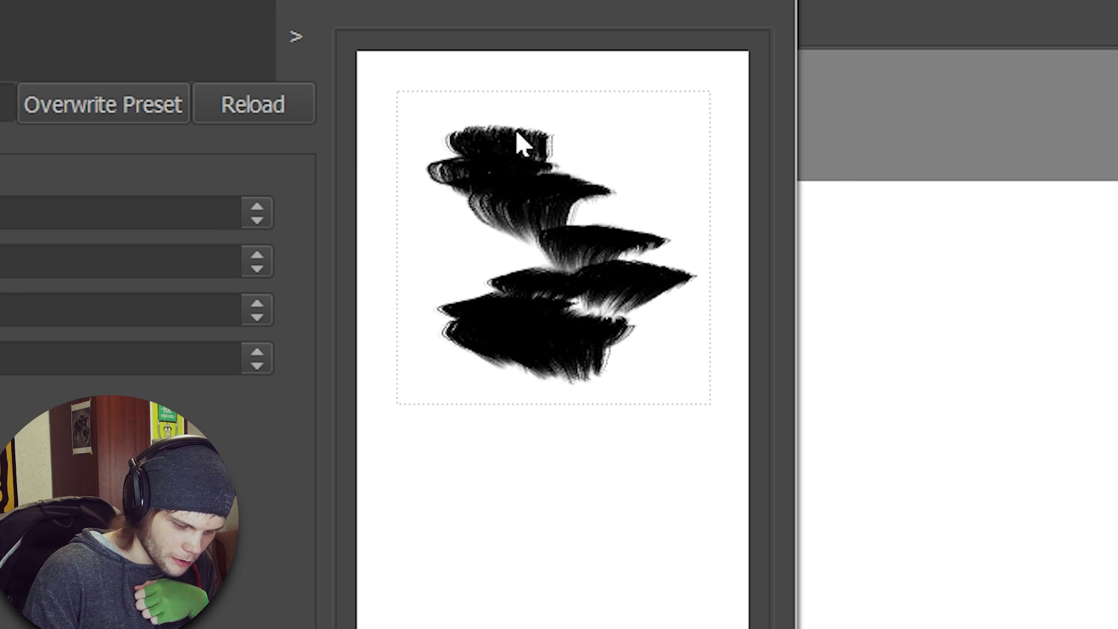
drag(516, 132, 617, 137)
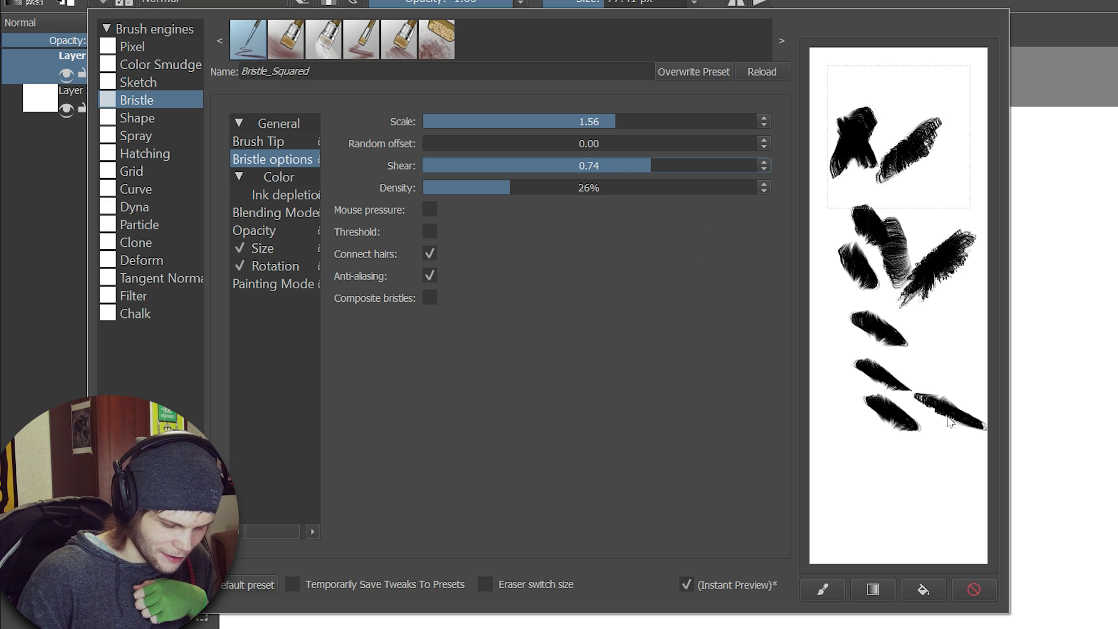
mouse_move(984, 187)
mouse_down()
mouse_move(914, 217)
mouse_move(873, 211)
mouse_move(955, 198)
mouse_up()
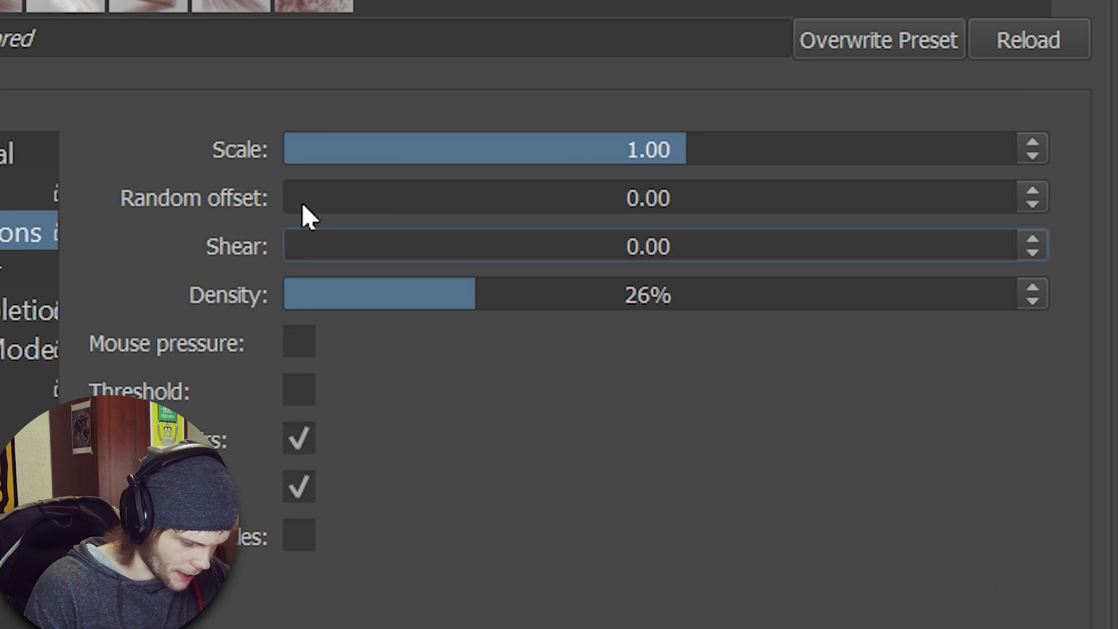
- Set the bristle Random offset to 4.77 and paint test strokes on the scratchpad
click(443, 143)
drag(343, 204, 678, 207)
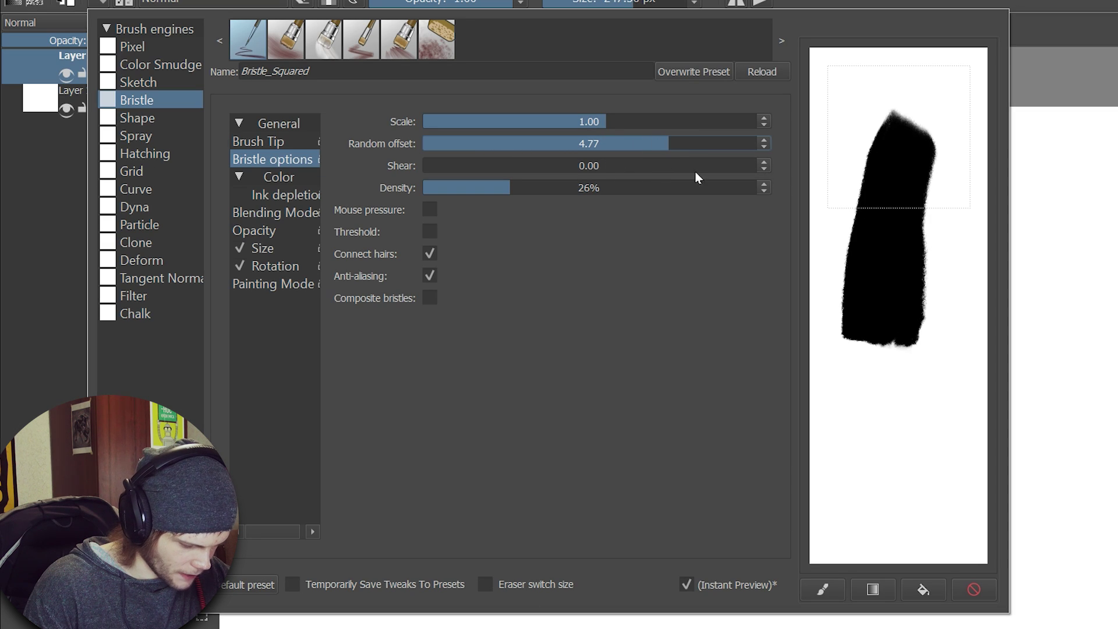
drag(930, 282, 938, 443)
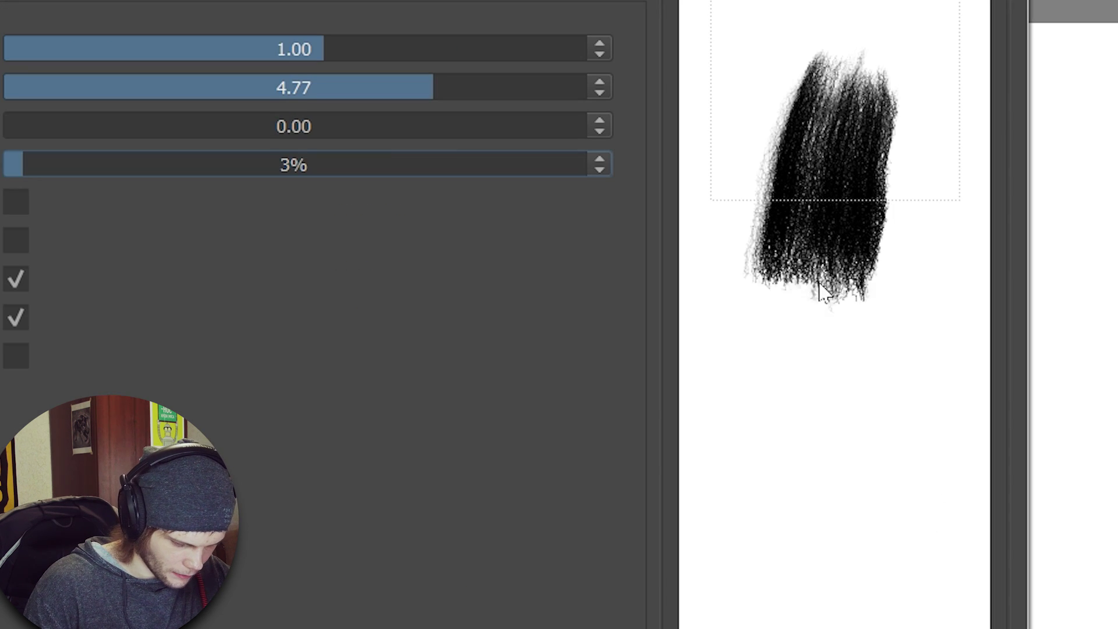
- Lower the bristle Density to 2% and paint long test strokes on the cleared scratchpad
drag(891, 258, 864, 393)
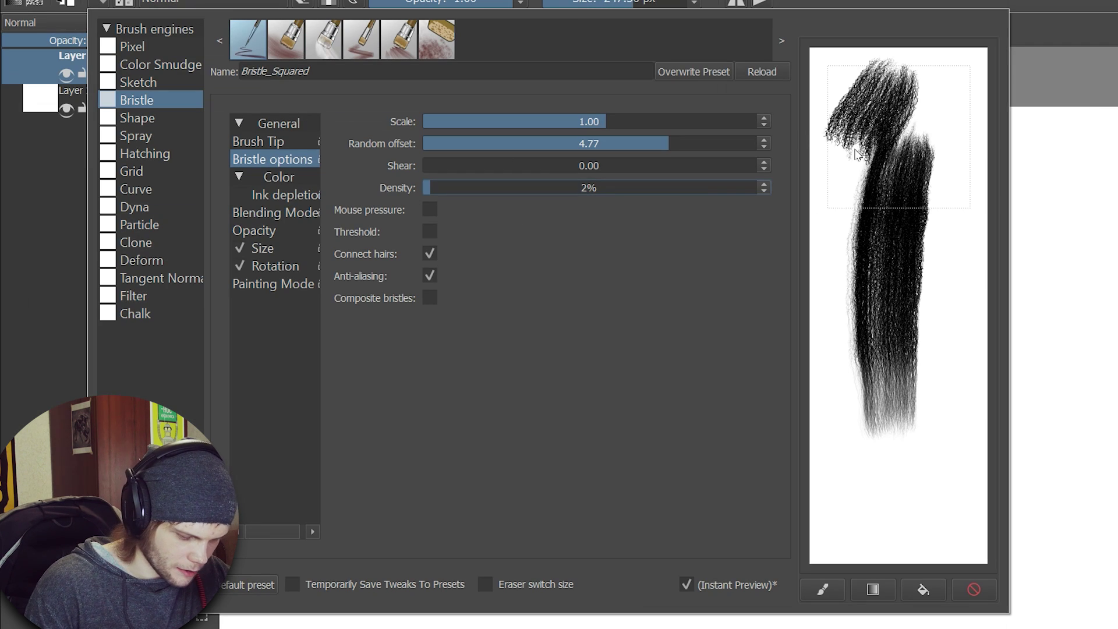
drag(938, 104, 949, 305)
drag(948, 305, 946, 500)
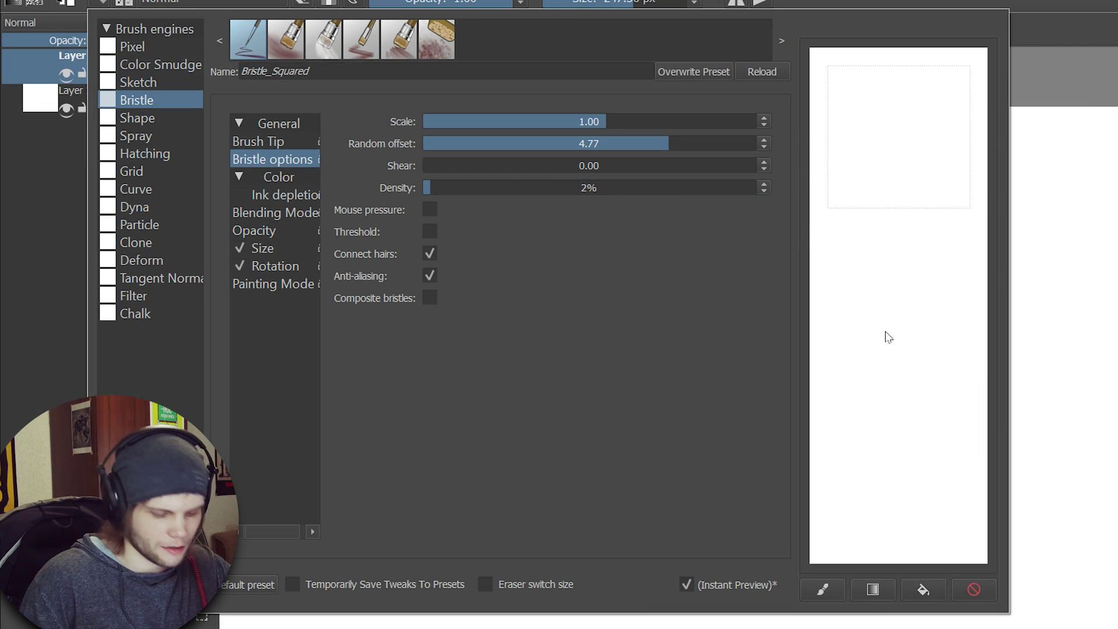
mouse_move(888, 336)
mouse_down()
mouse_move(895, 107)
mouse_move(940, 143)
mouse_move(903, 429)
mouse_up()
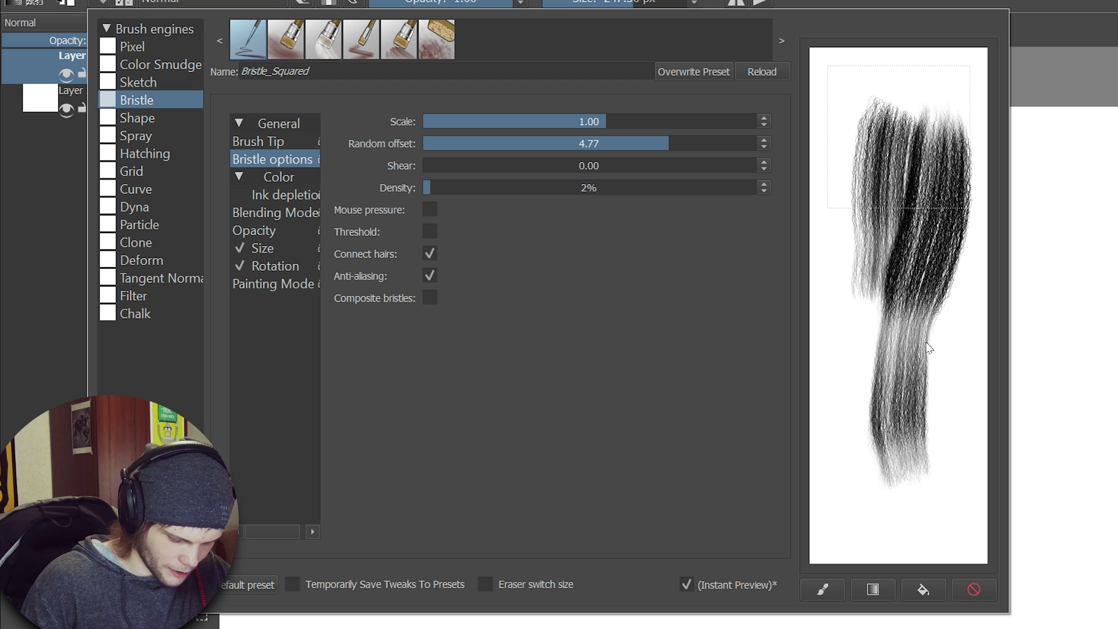
drag(926, 343, 935, 502)
- Clear the scratchpad, paint two more long strokes with the sparse bristles, and clear it again
click(968, 581)
drag(920, 116, 890, 495)
mouse_move(872, 268)
mouse_down()
mouse_move(861, 427)
mouse_move(856, 384)
mouse_move(943, 489)
mouse_up()
click(975, 582)
- Set the bristle Random offset to 0.00 and Density to 8%, testing the brush with overlapping strokes on the scratchpad
drag(625, 145, 590, 149)
drag(590, 149, 425, 145)
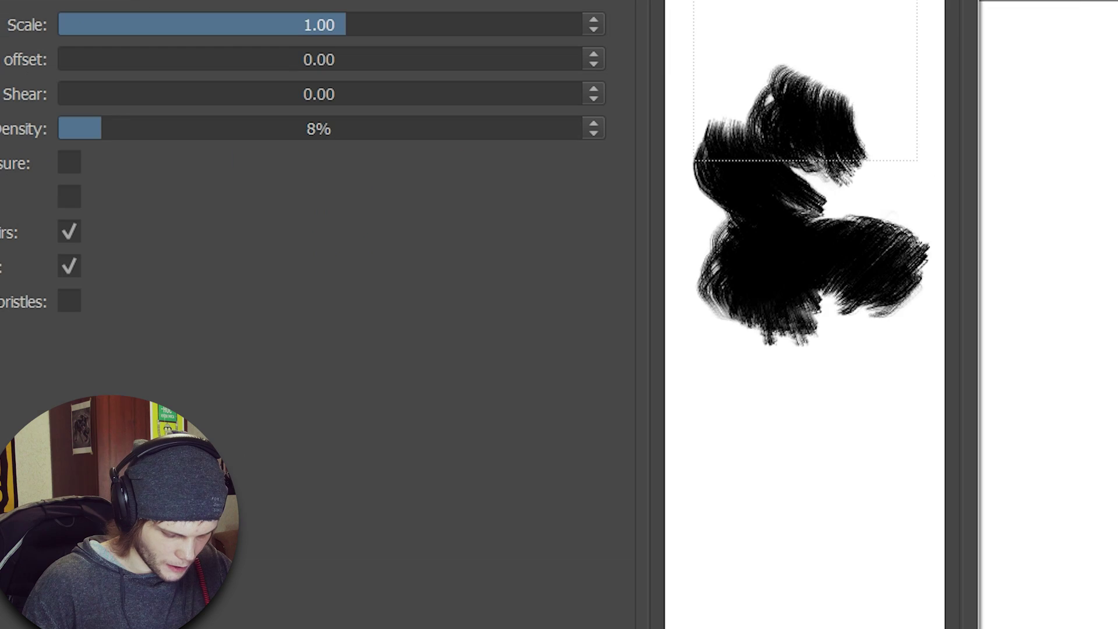
mouse_move(751, 192)
mouse_down()
mouse_move(833, 117)
mouse_move(805, 246)
mouse_move(816, 377)
mouse_move(851, 505)
mouse_up()
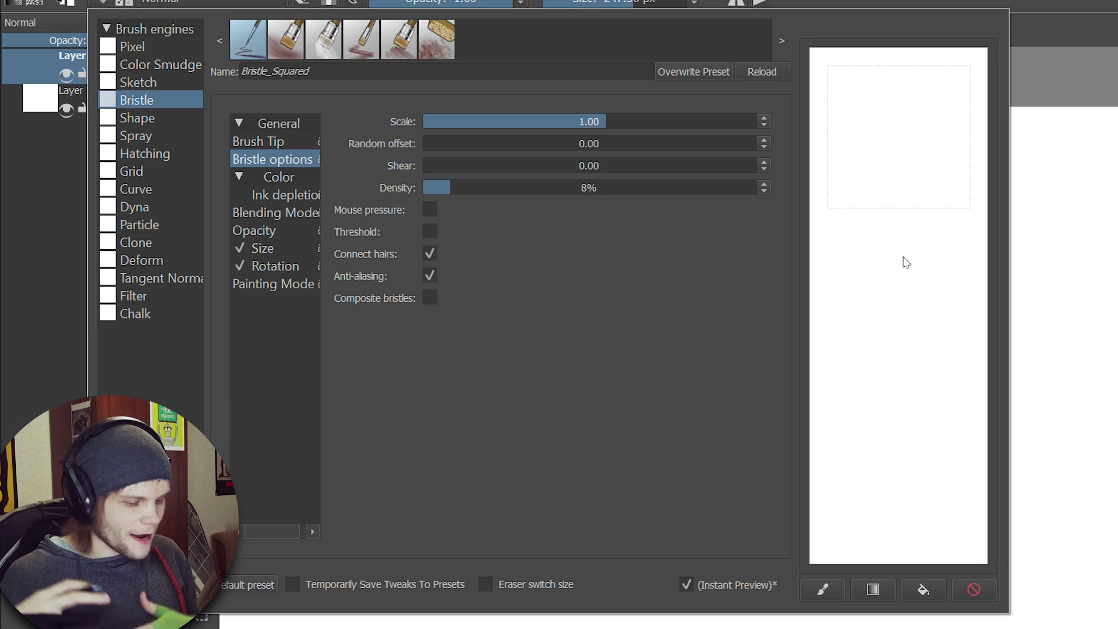
- Close the brush settings and paint a broad patch of overlapping black and dark grey bristle strokes on the canvas
click(1065, 308)
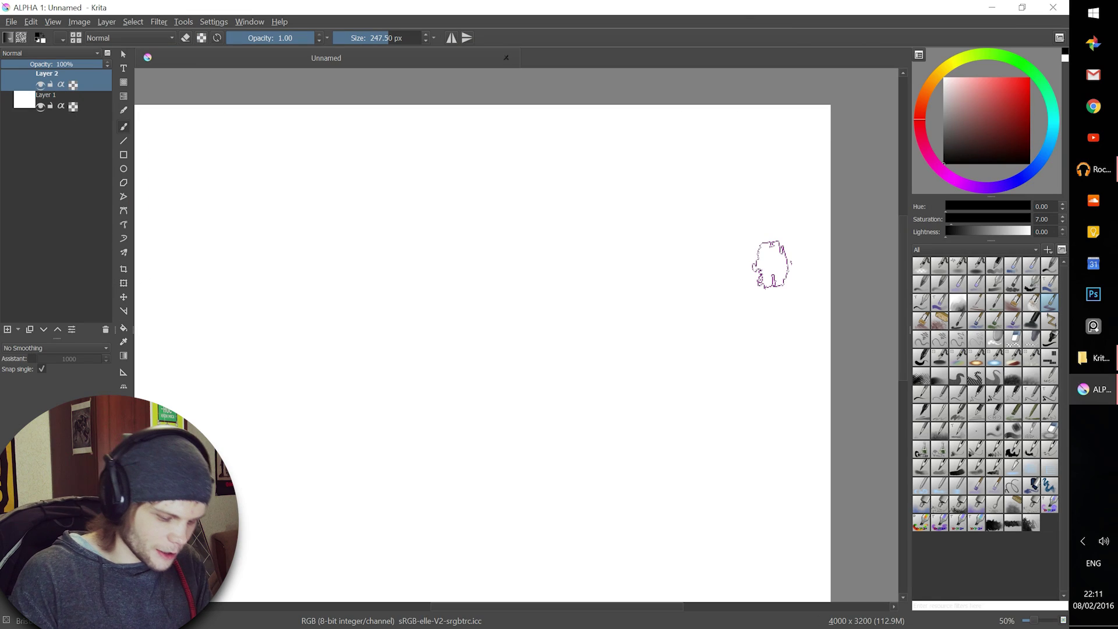
mouse_move(444, 185)
mouse_down()
mouse_move(519, 193)
mouse_move(522, 270)
mouse_move(491, 228)
mouse_move(507, 251)
mouse_up()
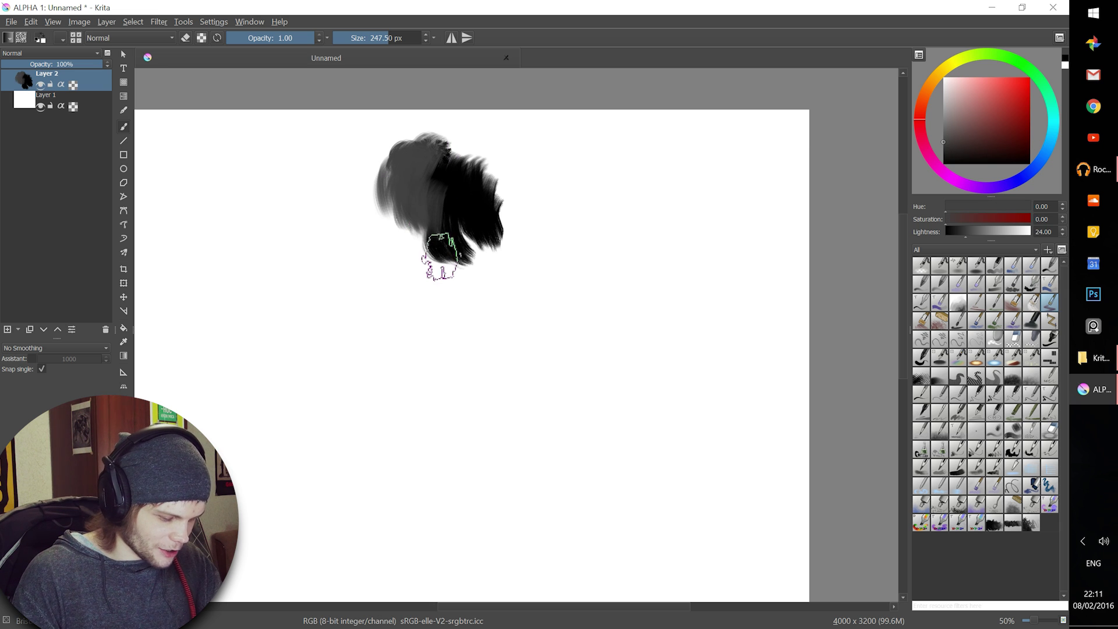
key(k)
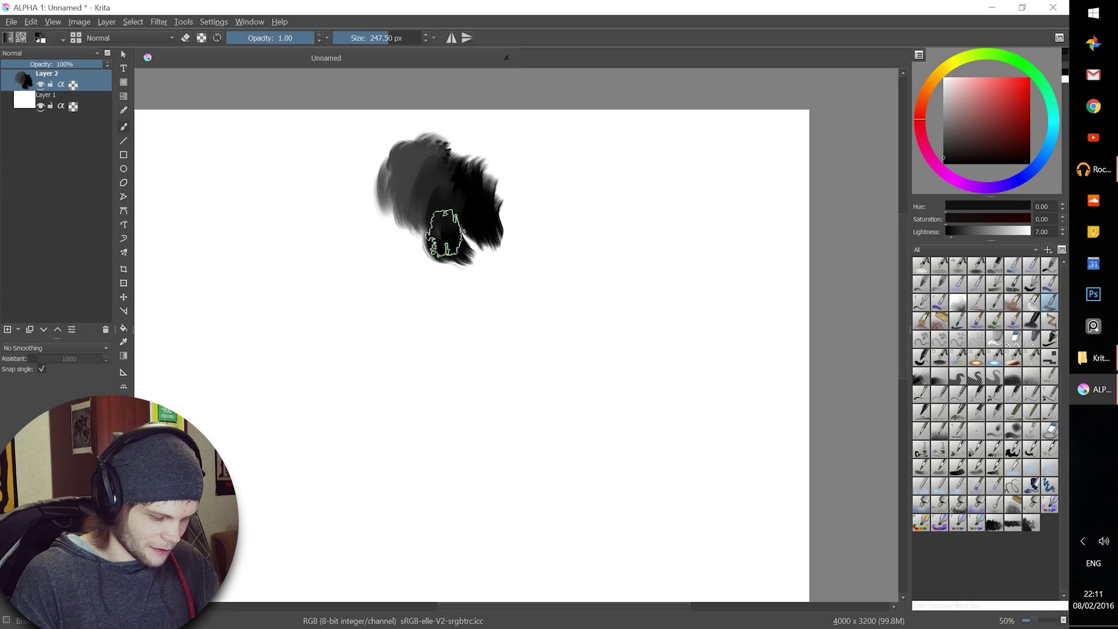
key(k)
drag(474, 204, 479, 251)
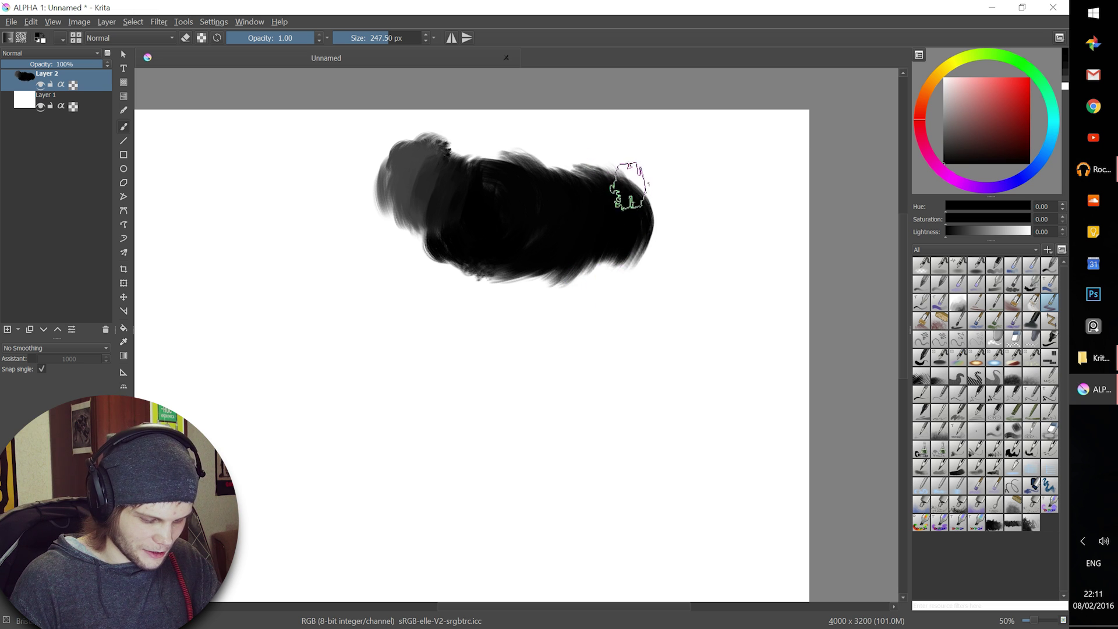
mouse_move(630, 263)
mouse_down()
mouse_move(654, 206)
mouse_move(630, 278)
mouse_move(652, 249)
mouse_up()
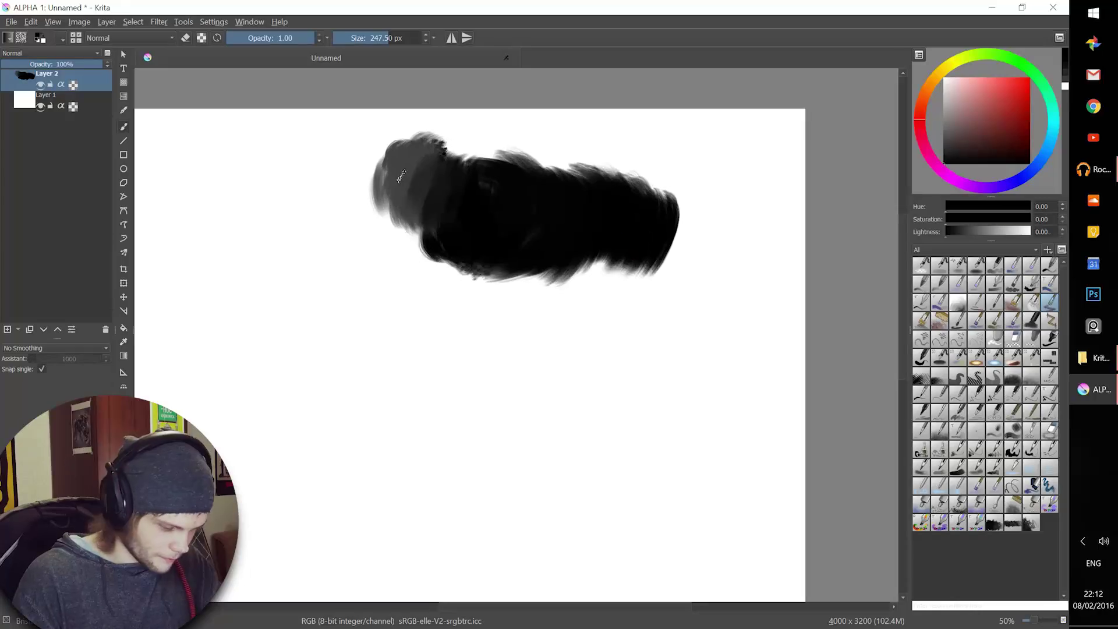
- Extend the patch with dark grey bristle strokes and a large looping stroke towards its lower right
mouse_move(582, 294)
mouse_down()
mouse_move(423, 250)
mouse_move(643, 382)
mouse_move(724, 455)
mouse_move(691, 408)
mouse_up()
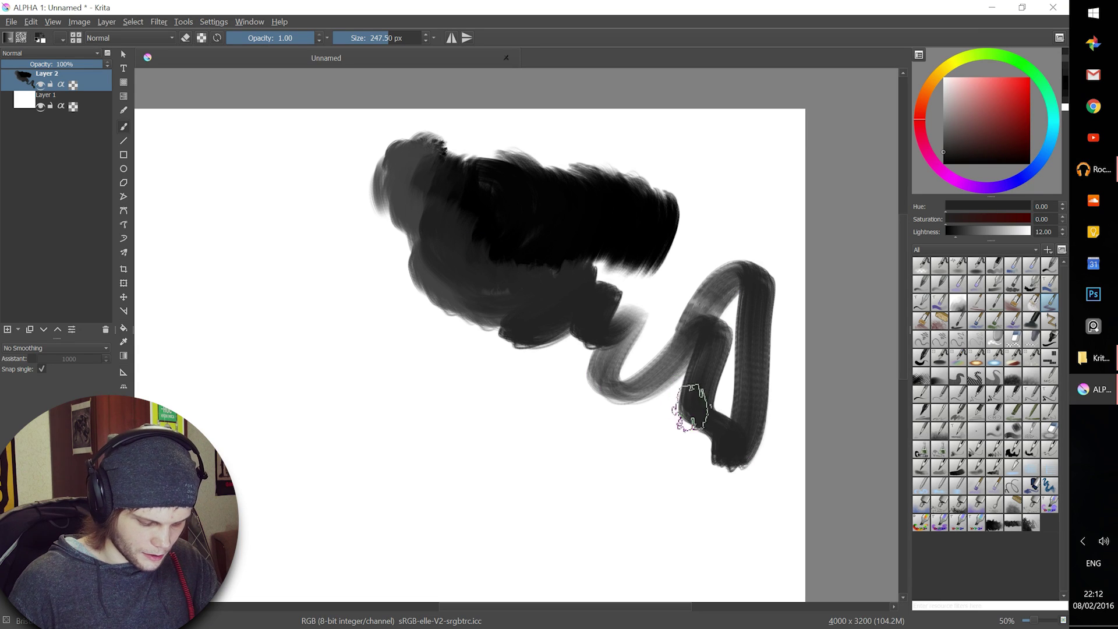
key(ctrl+minus)
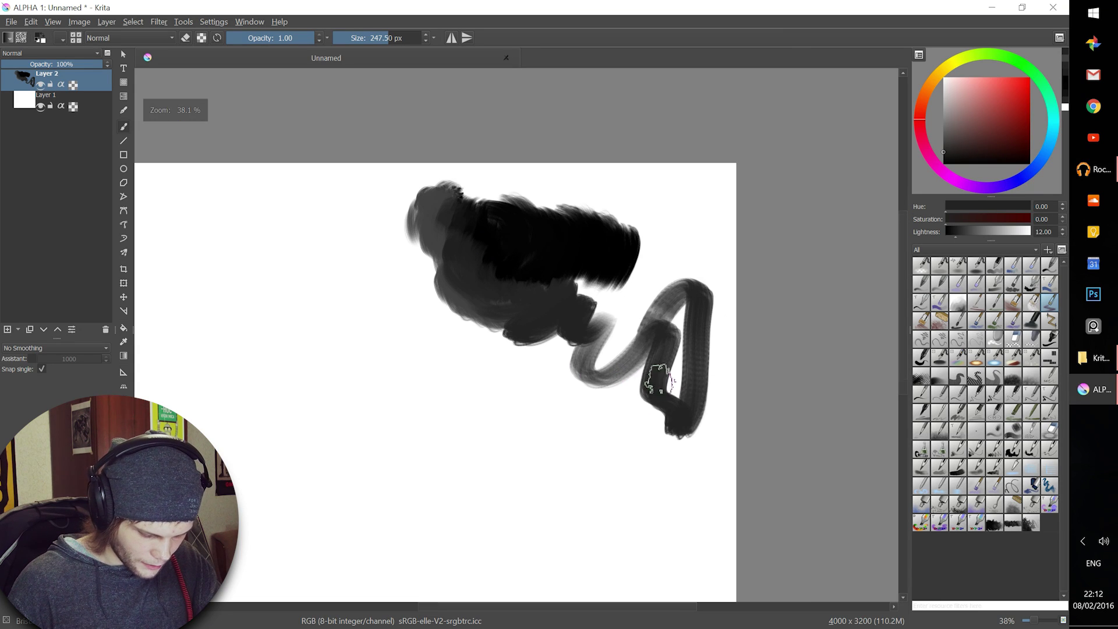
mouse_move(734, 250)
mouse_down()
mouse_move(734, 192)
mouse_move(764, 199)
mouse_move(621, 52)
mouse_up()
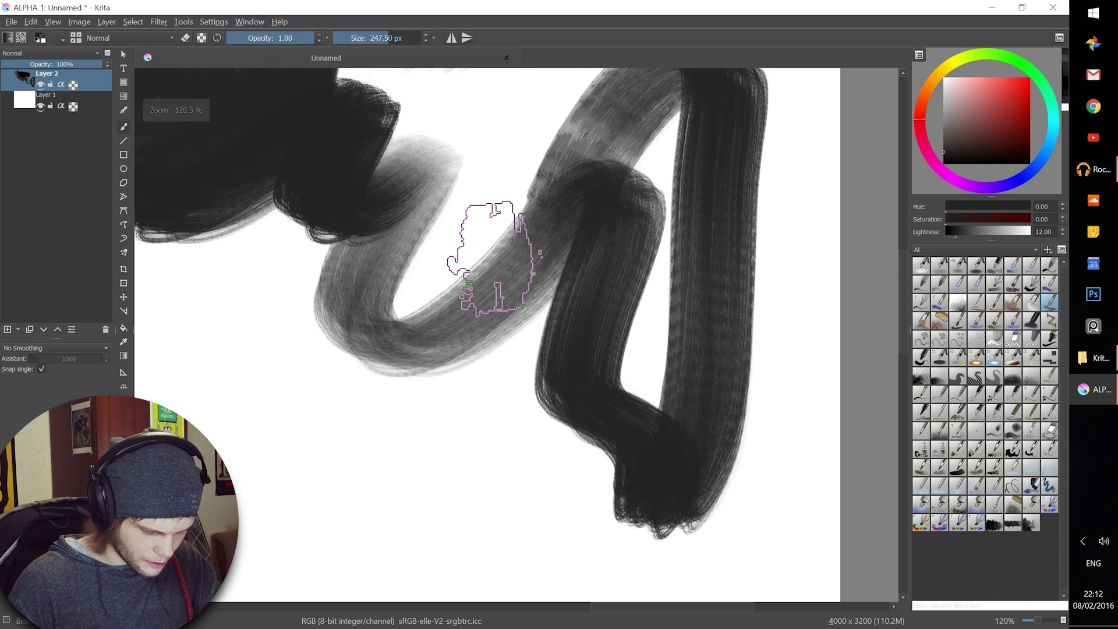
- Try separate bristle strokes beside the looping stroke, also with Basic Smoothing, and undo them
mouse_move(504, 245)
mouse_down()
mouse_move(521, 256)
mouse_move(449, 374)
mouse_move(495, 502)
mouse_up()
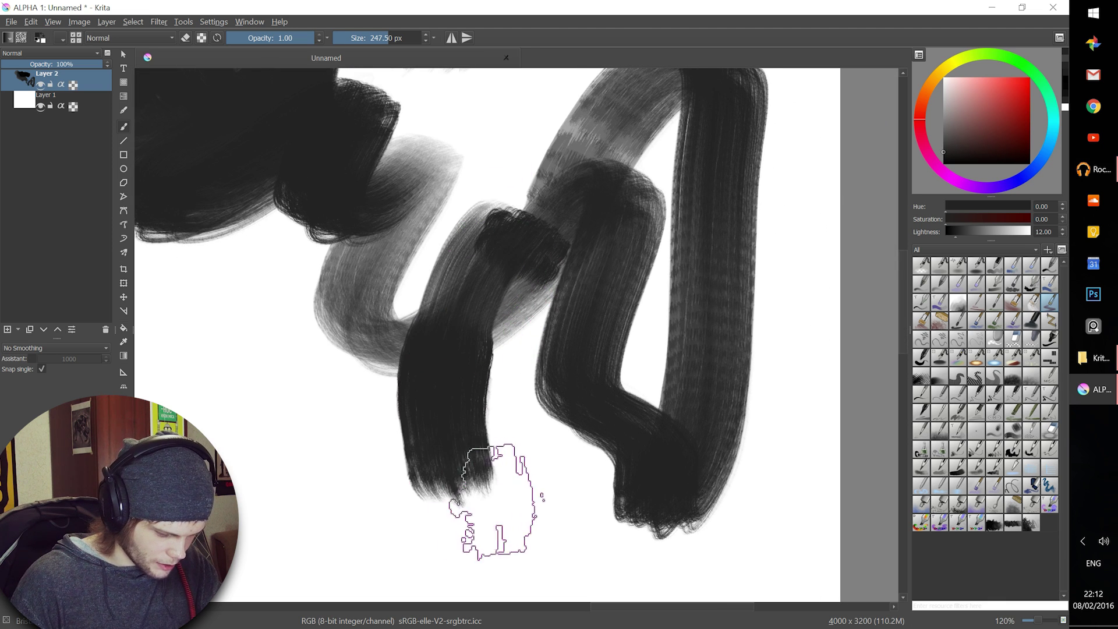
key(ctrl+z)
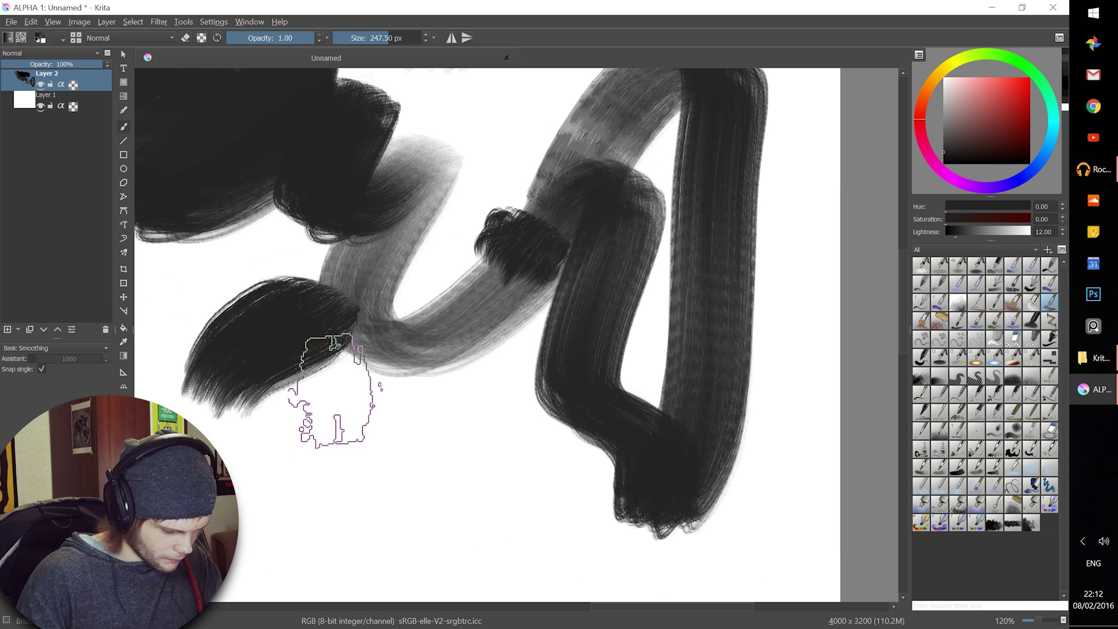
key(ctrl+z)
mouse_move(256, 512)
mouse_down()
mouse_move(421, 405)
mouse_move(586, 352)
mouse_move(360, 409)
mouse_move(419, 515)
mouse_move(492, 527)
mouse_move(559, 454)
mouse_move(758, 329)
mouse_move(809, 297)
mouse_up()
key(ctrl+z)
key(ctrl+z)
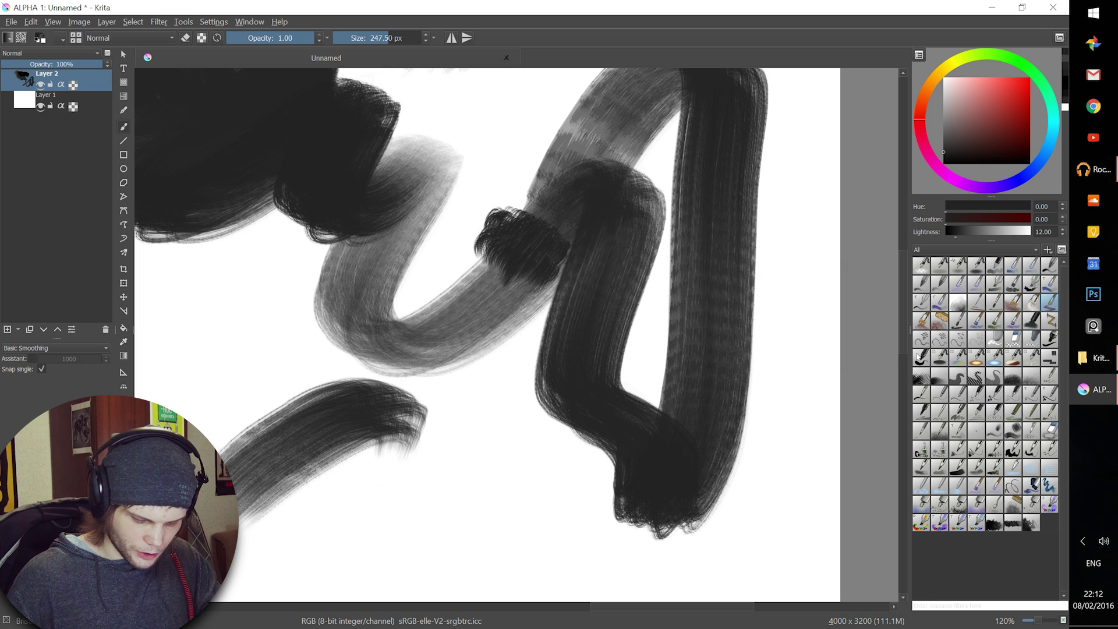
key(ctrl+z)
- Try a 50 px thin pencil-like preset and a 1 px curve preset with loose curved strokes, and undo them
click(65, 39)
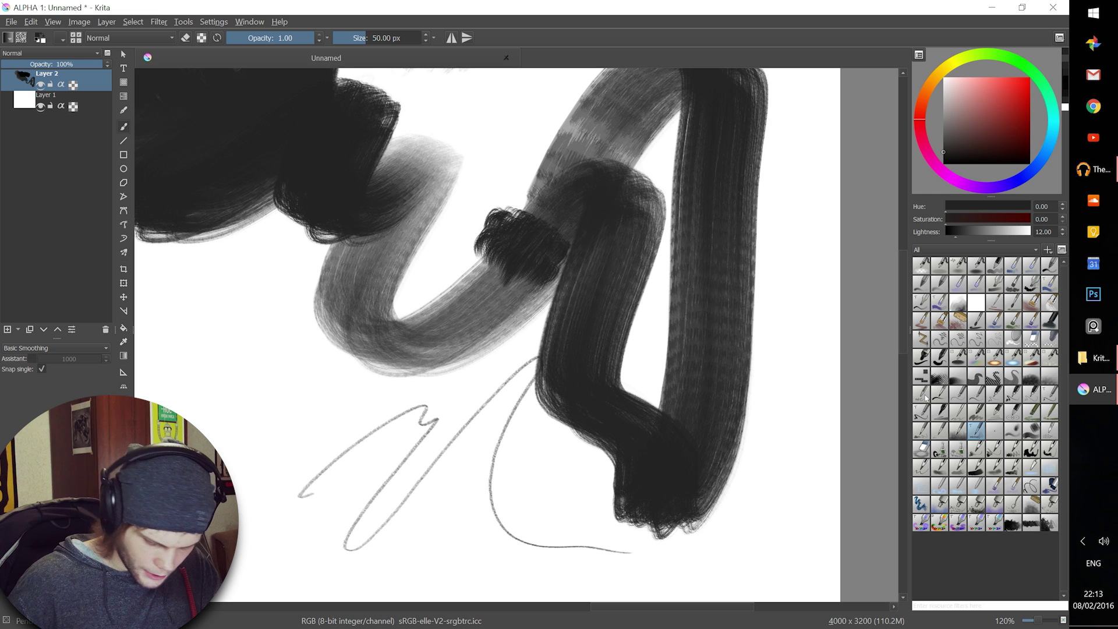
mouse_move(273, 361)
mouse_down()
mouse_move(428, 379)
mouse_move(483, 512)
mouse_move(349, 242)
mouse_move(201, 387)
mouse_move(355, 245)
mouse_move(424, 410)
mouse_up()
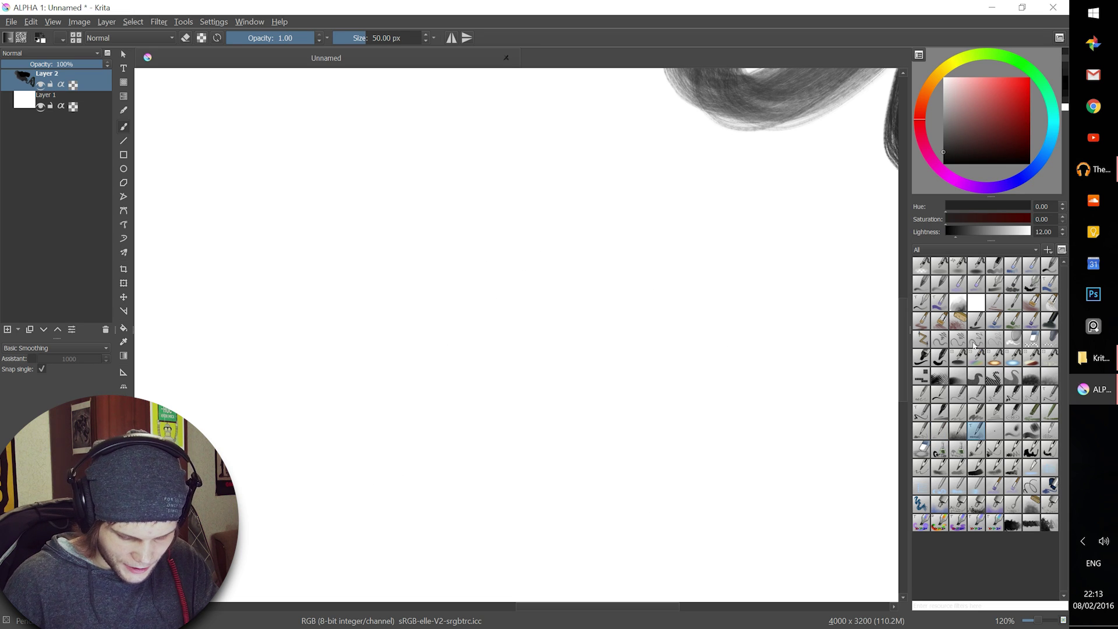
mouse_move(488, 166)
mouse_down()
mouse_move(419, 294)
mouse_move(624, 251)
mouse_up()
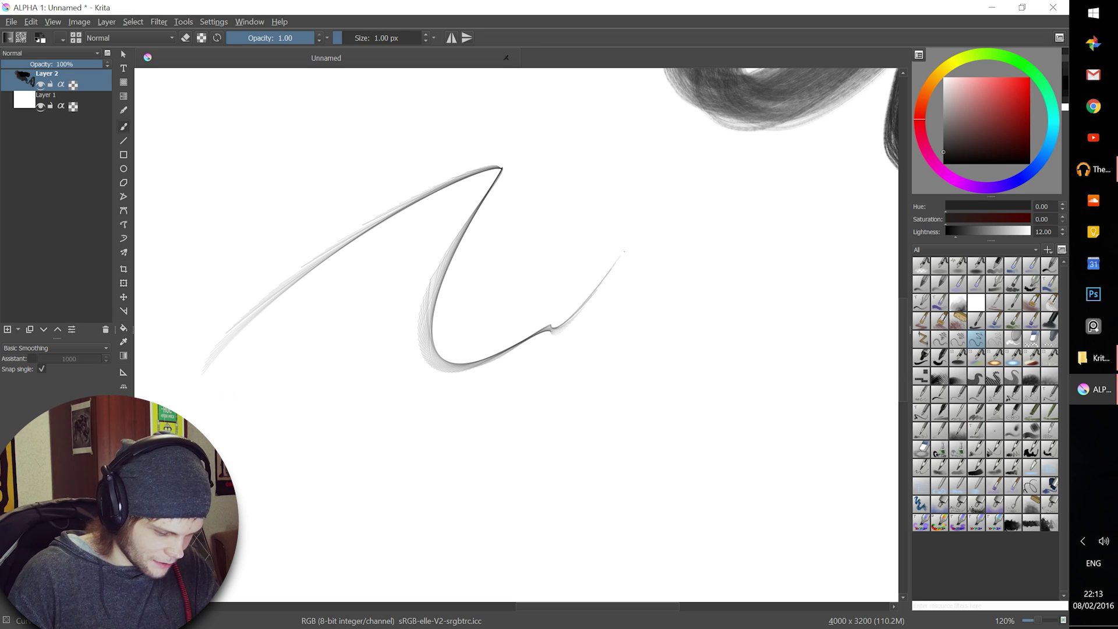
mouse_move(636, 348)
mouse_down()
mouse_move(588, 335)
mouse_move(652, 216)
mouse_move(739, 272)
mouse_up()
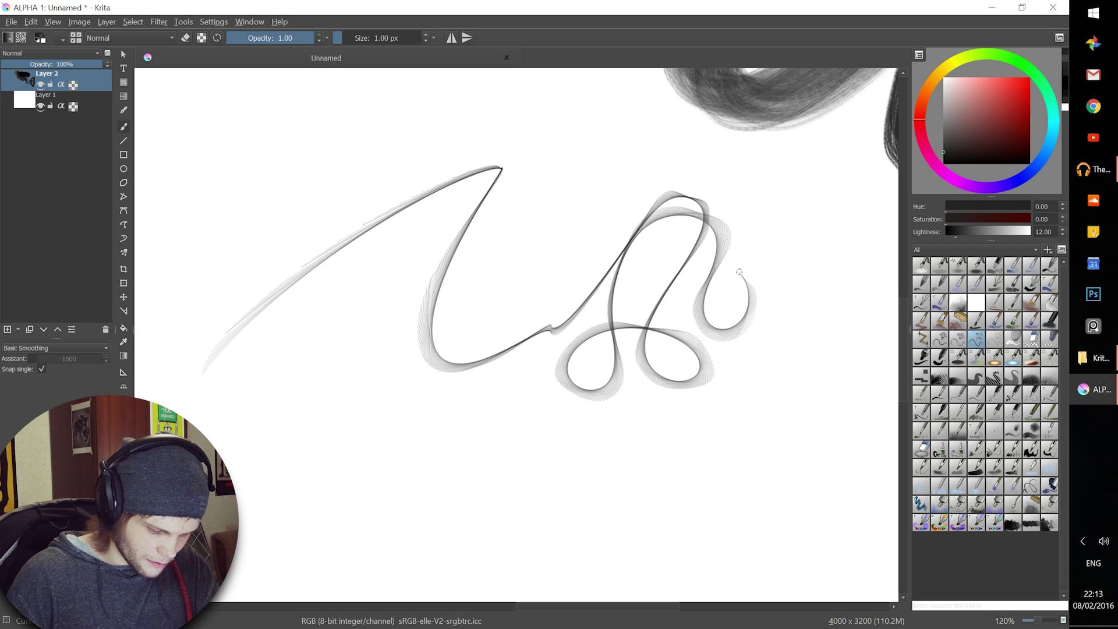
drag(737, 326, 774, 482)
key(ctrl+z)
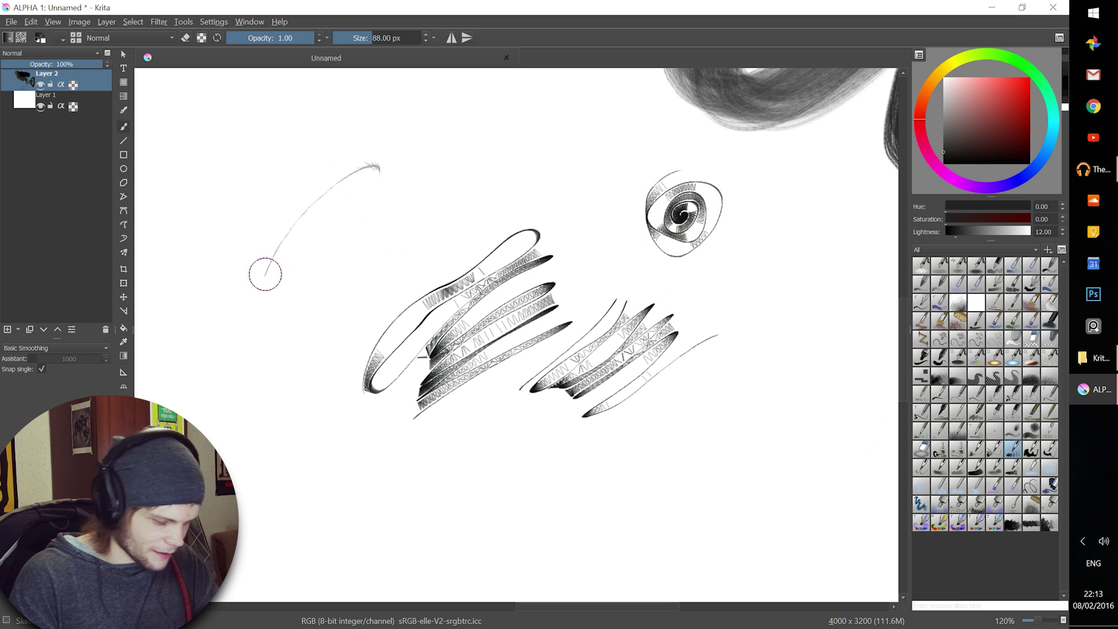
- Try web-like sketch presets at 88 px and 128 px with back-and-forth strokes, and undo them
key(ctrl+z)
mouse_move(431, 179)
mouse_down()
mouse_move(409, 231)
mouse_move(365, 271)
mouse_move(375, 291)
mouse_up()
key(ctrl+z)
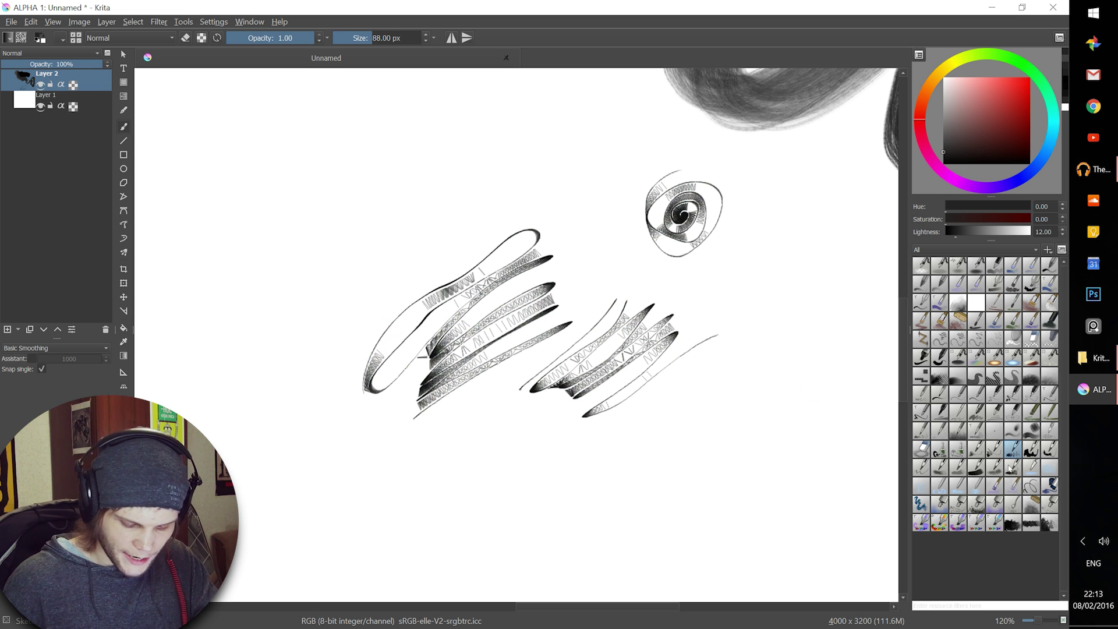
drag(251, 271, 400, 149)
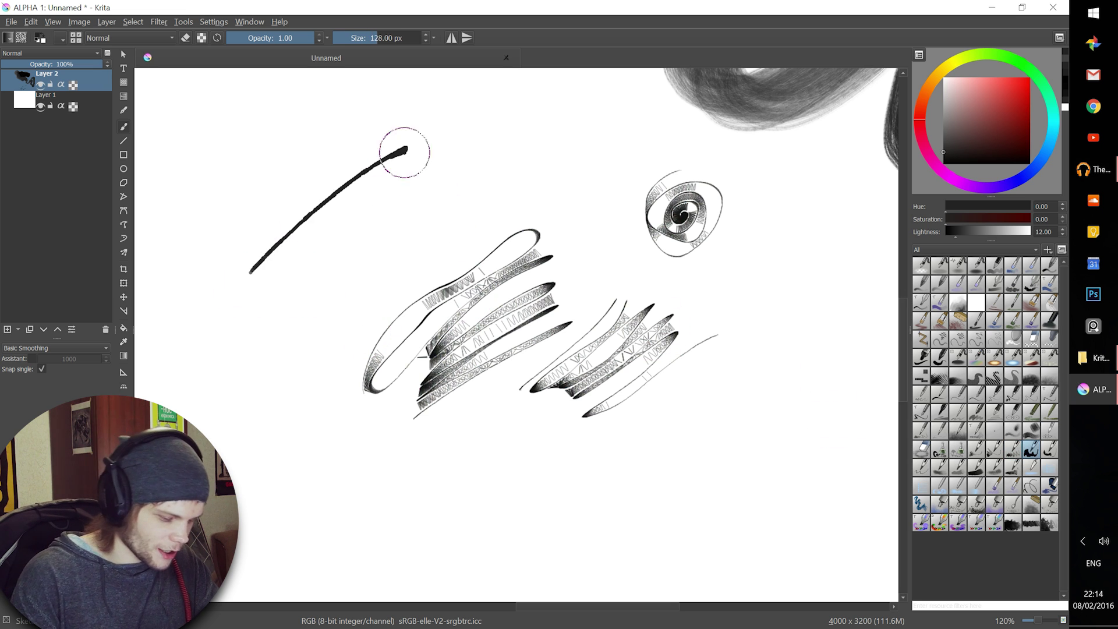
mouse_move(270, 337)
mouse_down()
mouse_move(449, 169)
mouse_move(589, 180)
mouse_move(559, 378)
mouse_up()
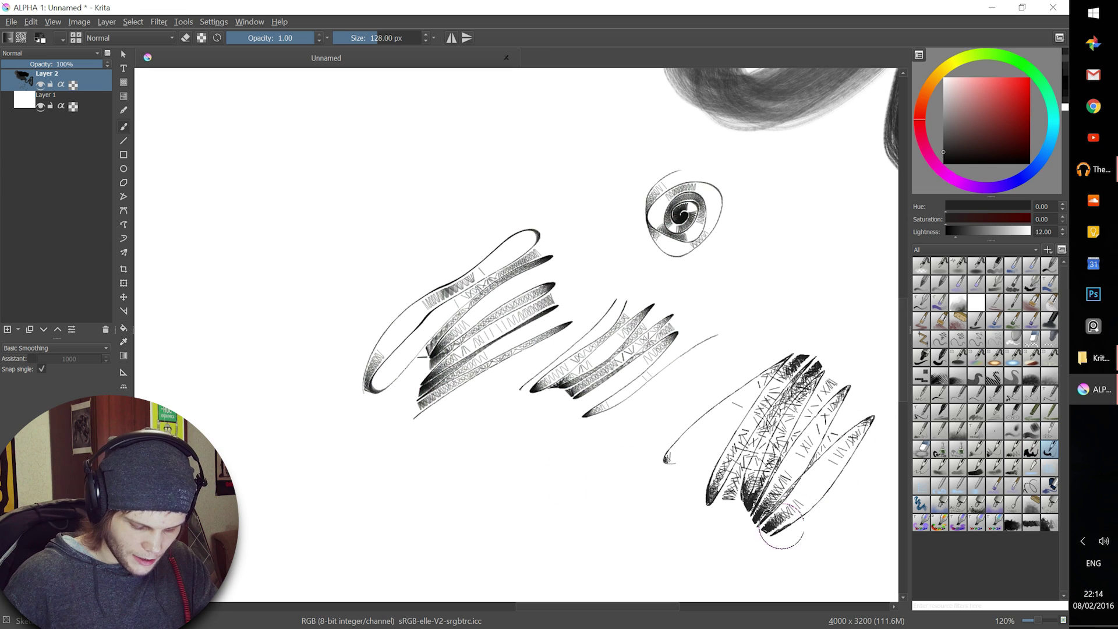
mouse_move(789, 529)
mouse_down()
mouse_move(887, 501)
mouse_move(766, 572)
mouse_up()
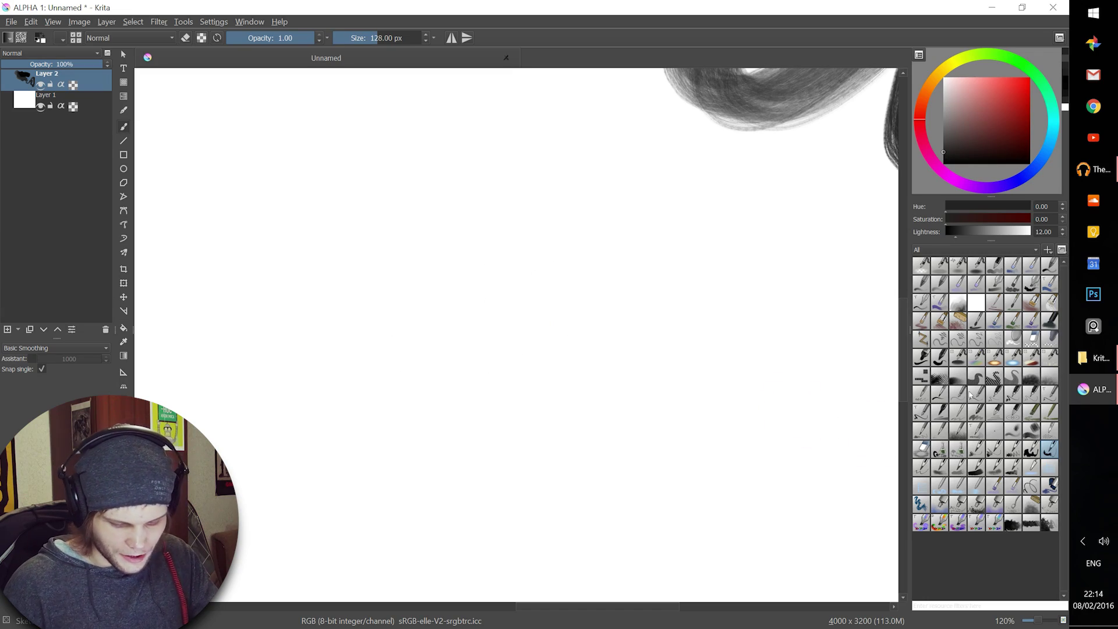
- Draw loose curves with a 25 px ink preset, adding thick looping strokes with the brush smoothing set to Stabilizer
click(1013, 394)
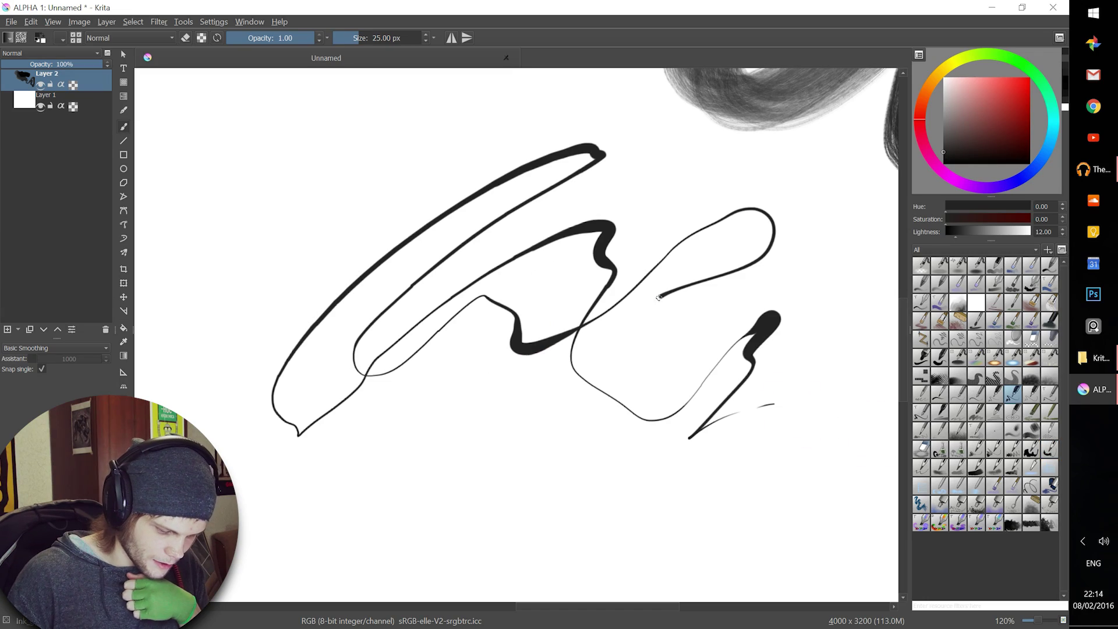
mouse_move(658, 298)
mouse_down()
mouse_move(410, 482)
mouse_move(301, 210)
mouse_move(280, 376)
mouse_up()
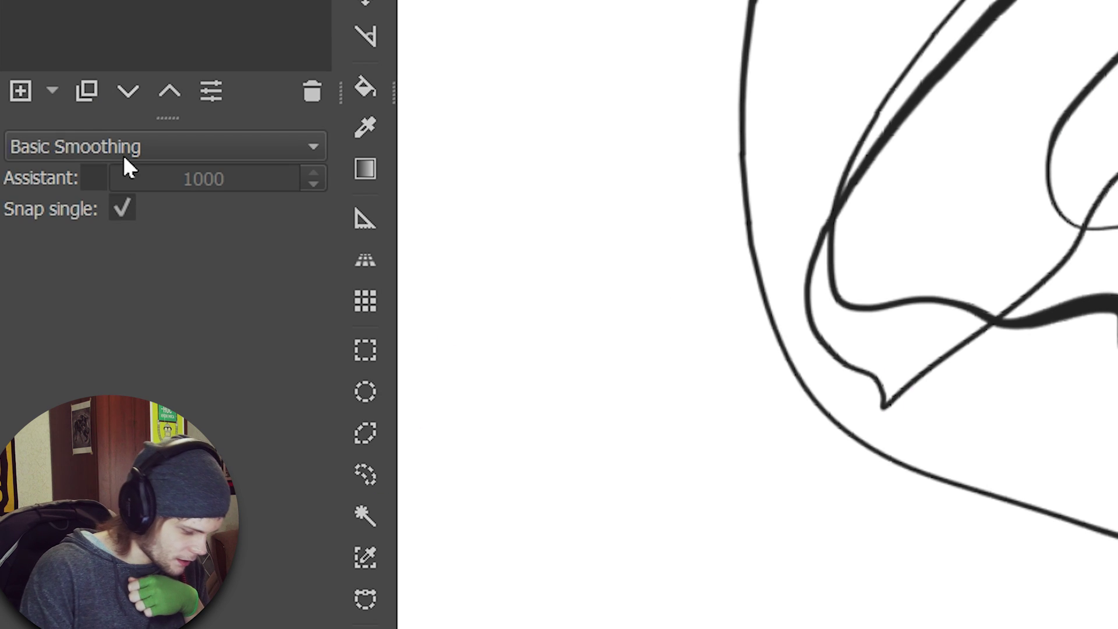
click(124, 154)
click(144, 213)
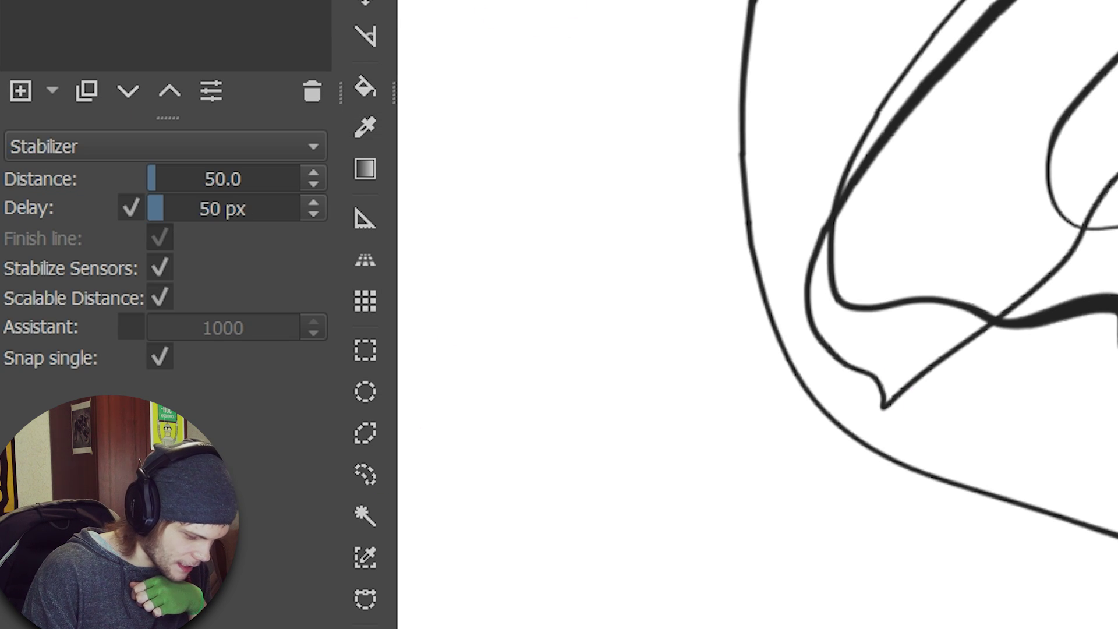
mouse_move(220, 231)
mouse_down()
mouse_move(401, 248)
mouse_move(441, 319)
mouse_up()
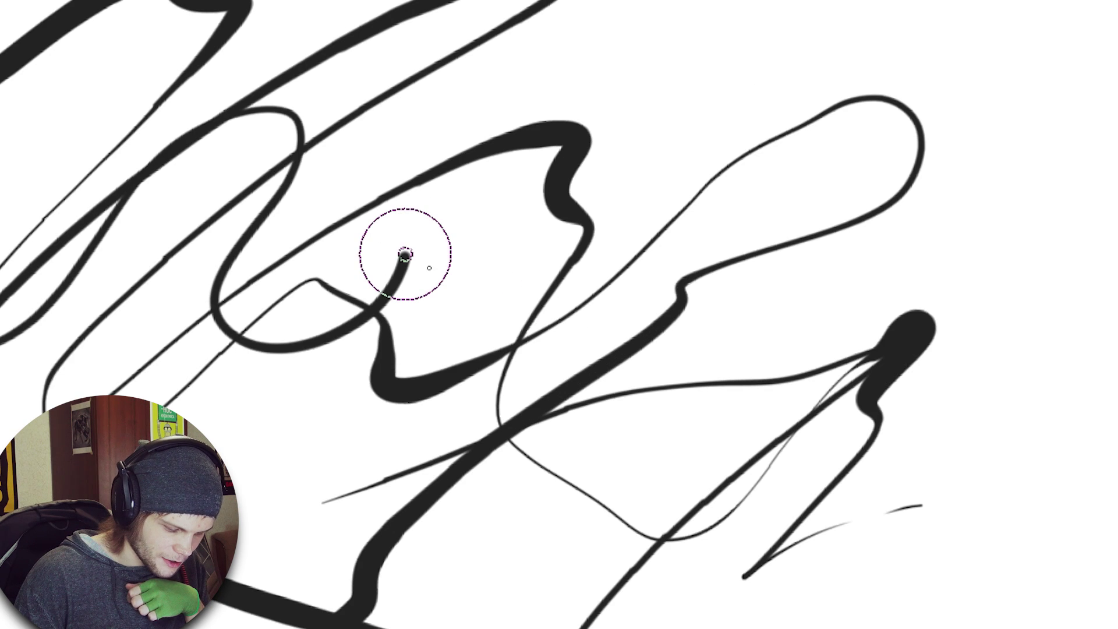
mouse_move(369, 252)
mouse_down()
mouse_move(396, 256)
mouse_move(399, 282)
mouse_move(457, 292)
mouse_move(461, 201)
mouse_move(460, 236)
mouse_move(500, 268)
mouse_move(521, 178)
mouse_move(703, 203)
mouse_move(642, 180)
mouse_move(686, 146)
mouse_up()
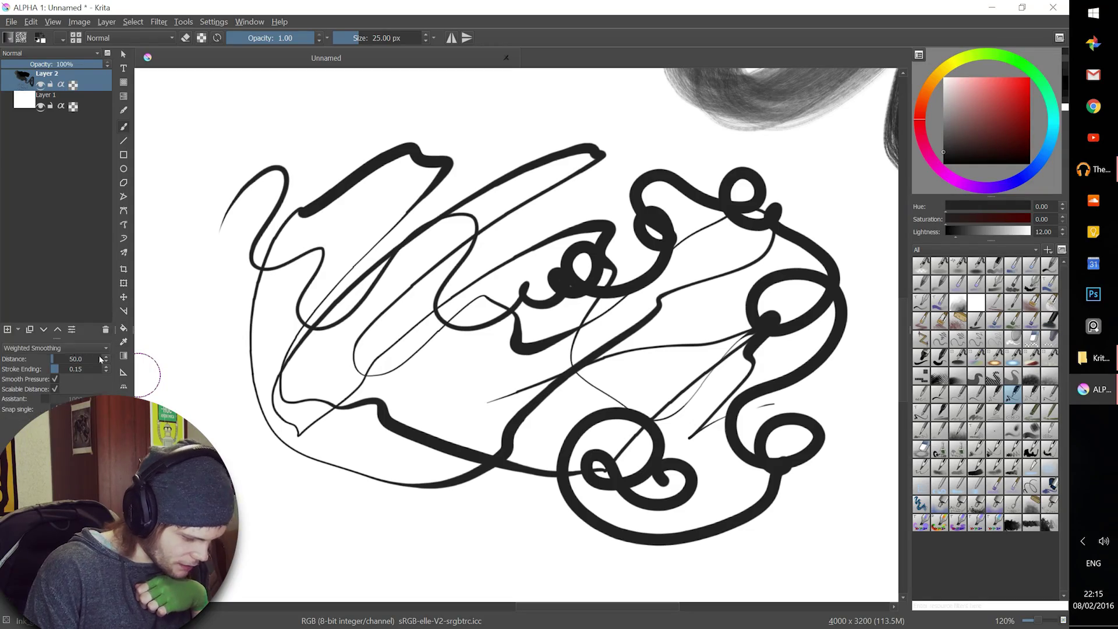
- Draw long sweeping ink curves across the scribble using Weighted Smoothing with a Distance of 50.0
mouse_move(433, 269)
mouse_down()
mouse_move(203, 346)
mouse_move(221, 408)
mouse_move(394, 555)
mouse_move(699, 515)
mouse_move(617, 280)
mouse_move(594, 111)
mouse_move(797, 189)
mouse_move(664, 231)
mouse_move(262, 268)
mouse_move(524, 233)
mouse_move(734, 297)
mouse_move(774, 431)
mouse_up()
drag(698, 484, 805, 506)
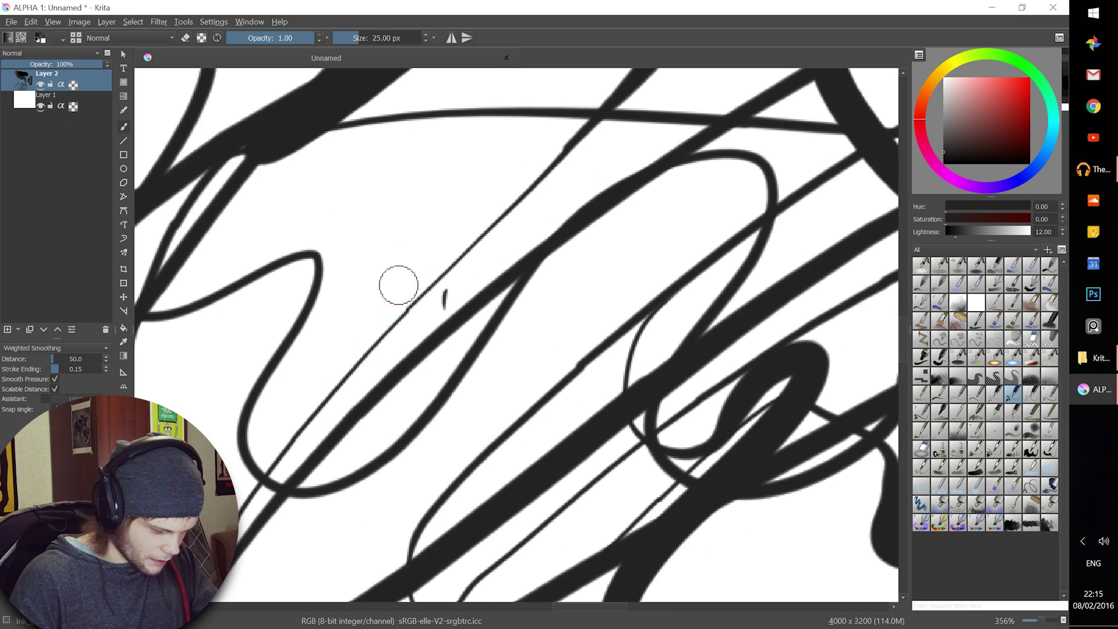
- Circle spots on the thin ink lines and add short tick marks along the scribble's upper-left loop
mouse_move(397, 288)
mouse_down()
mouse_move(400, 339)
mouse_move(420, 285)
mouse_up()
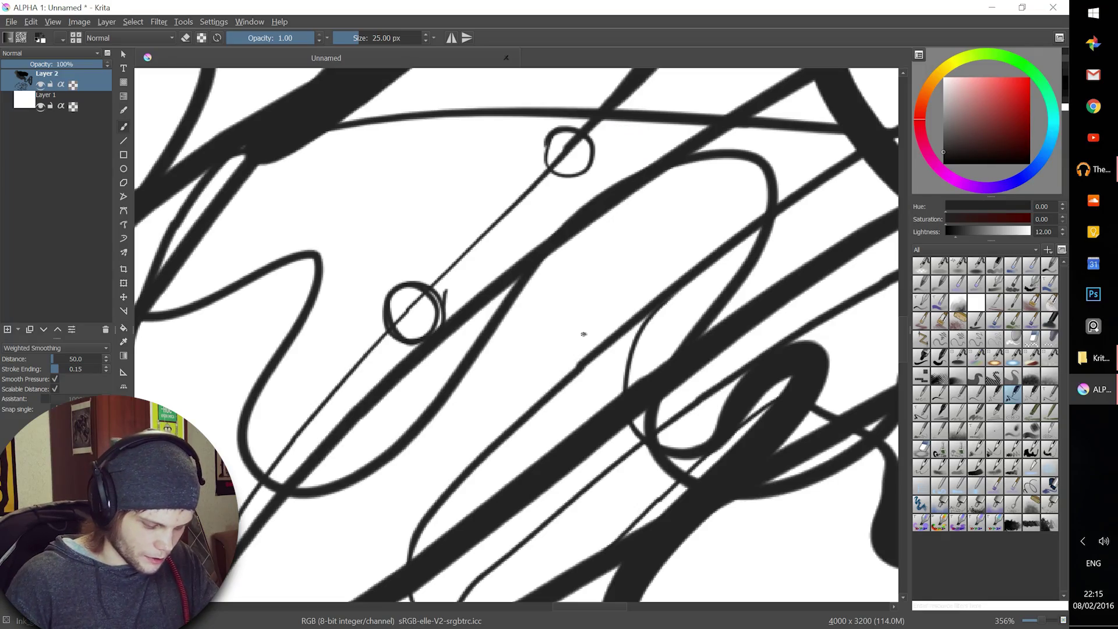
drag(583, 336, 563, 345)
mouse_move(716, 250)
ctrl+mouse_down()
mouse_move(672, 277)
mouse_move(613, 217)
ctrl+mouse_up()
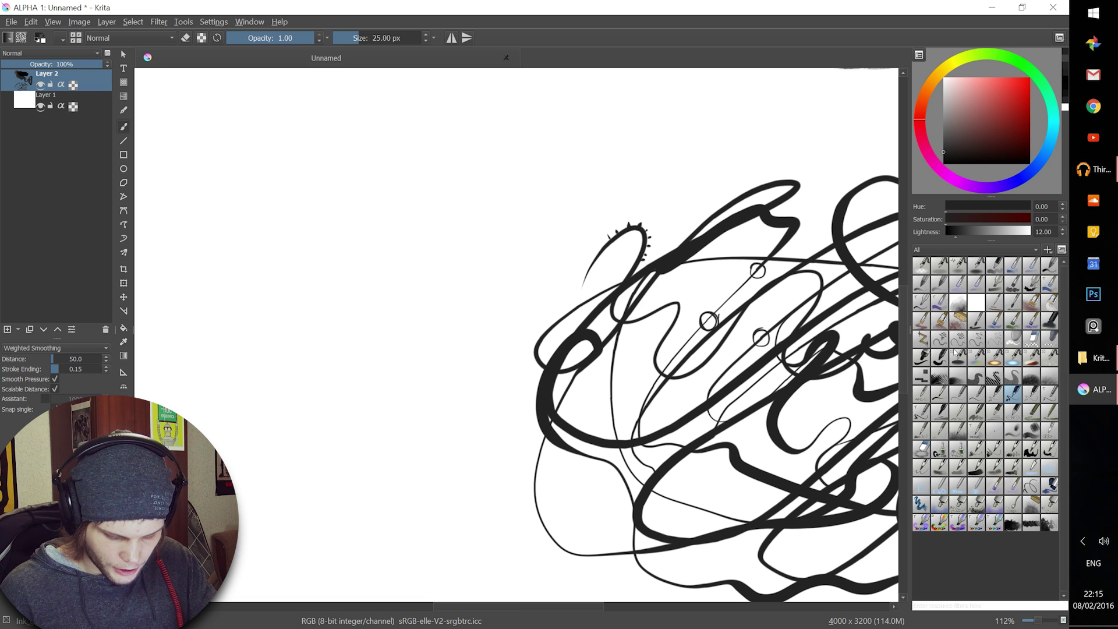
- Airbrush soft dark grey shading over the scribble's upper-left loops with a 400 px preset and pick a mid grey
click(976, 265)
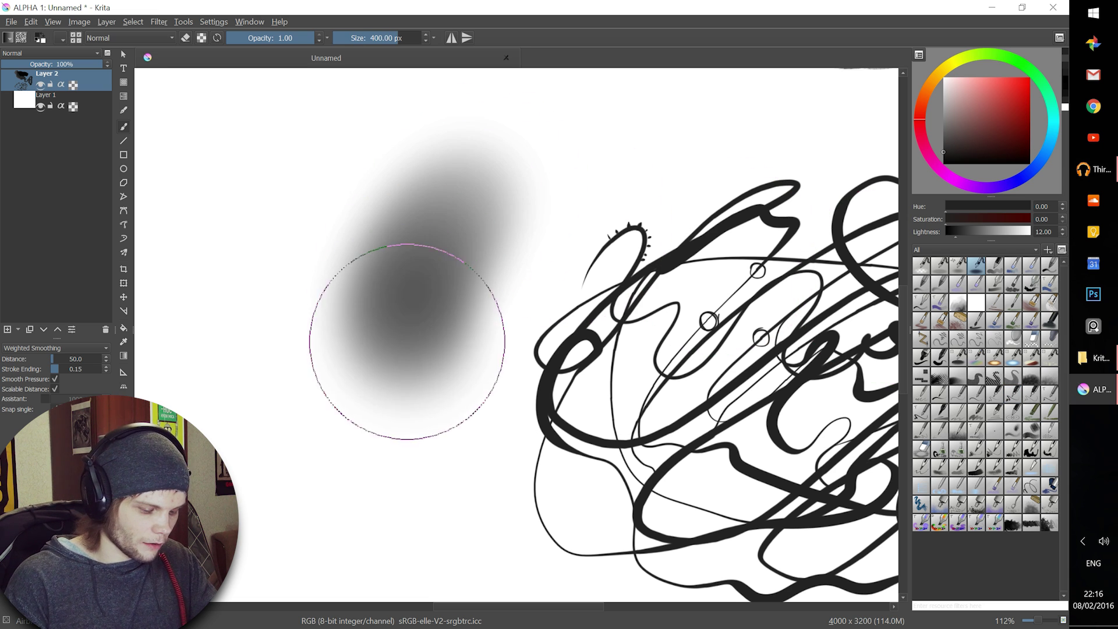
mouse_move(407, 342)
mouse_down()
mouse_move(599, 199)
mouse_move(461, 319)
mouse_move(536, 411)
mouse_move(622, 341)
mouse_up()
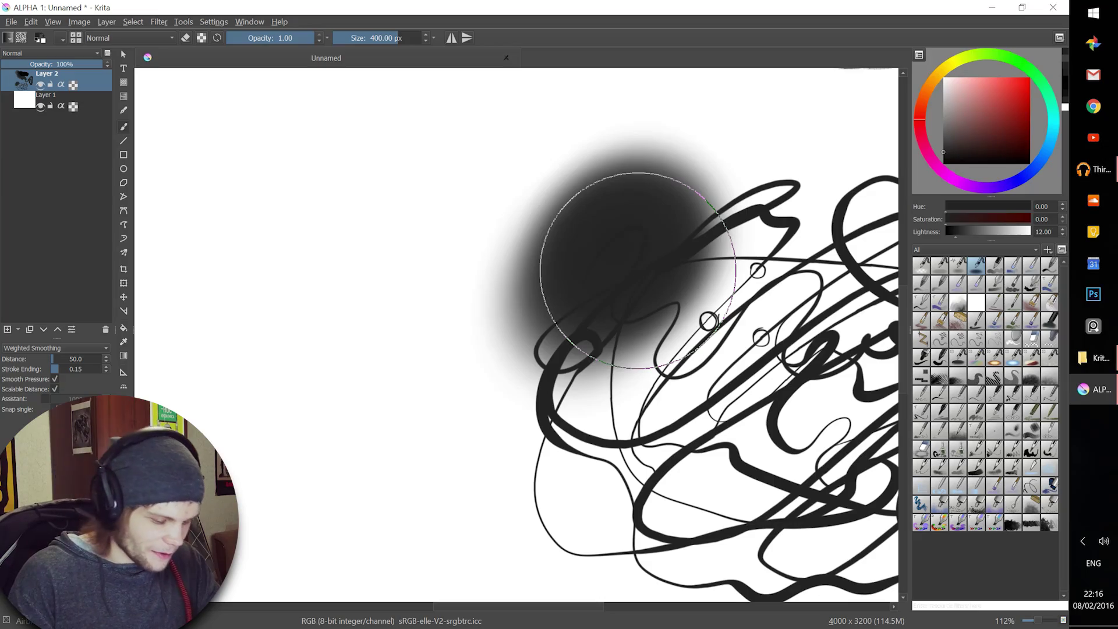
drag(531, 241, 547, 226)
ctrl+click(532, 244)
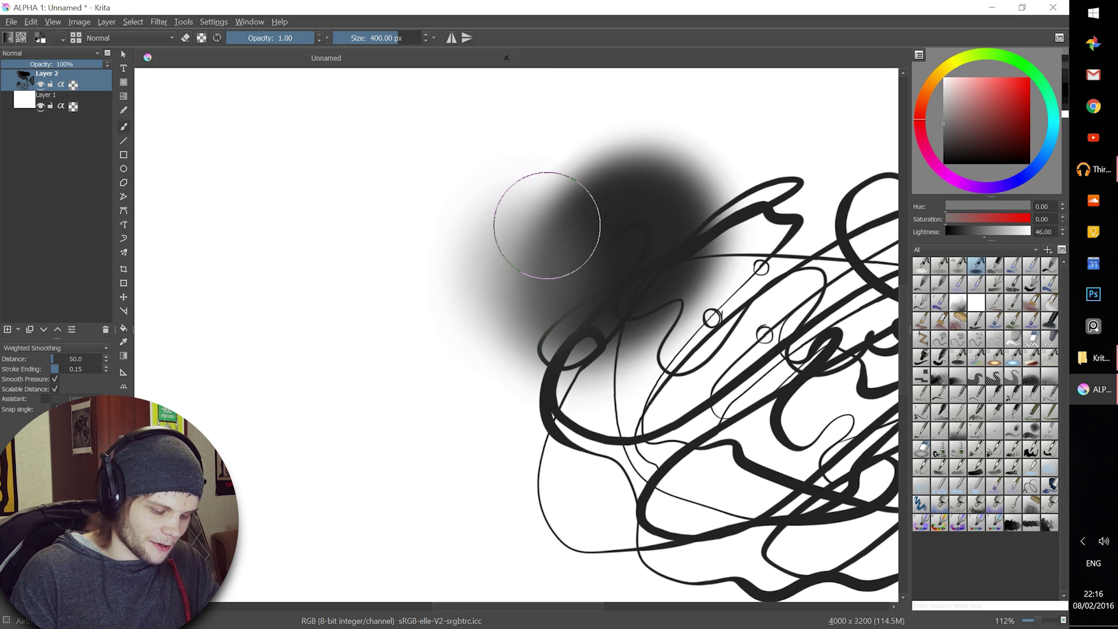
- Sample the dark grey from the airbrushed shading and brush it softly down over the scribble's left-hand loops
ctrl+click(616, 225)
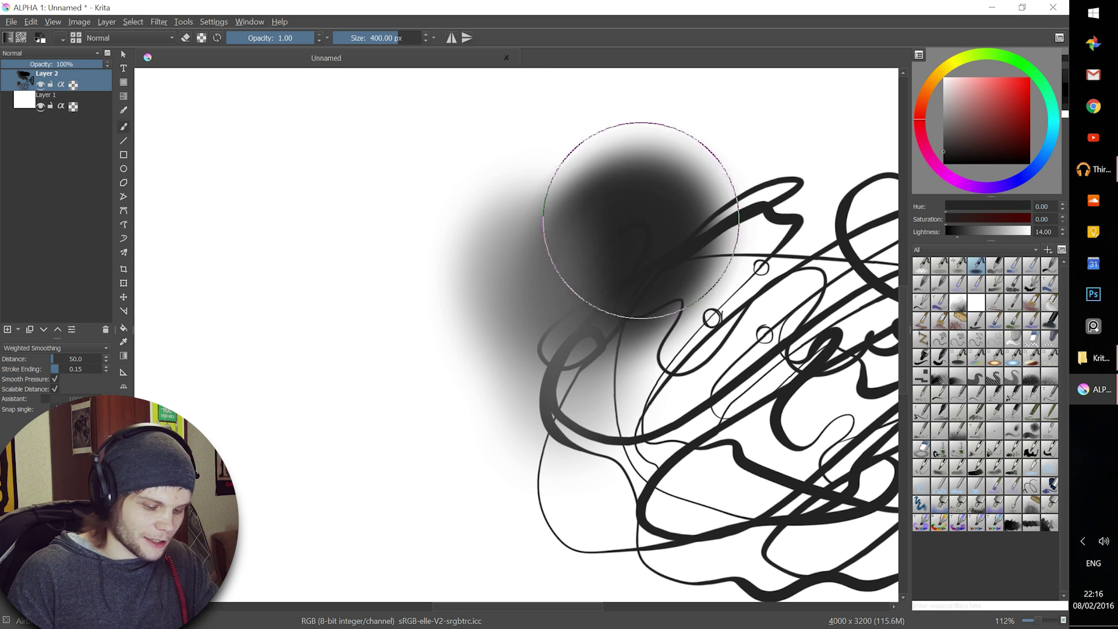
mouse_move(619, 278)
mouse_down()
mouse_move(621, 314)
mouse_move(583, 385)
mouse_move(682, 262)
mouse_move(659, 369)
mouse_move(549, 458)
mouse_move(735, 484)
mouse_up()
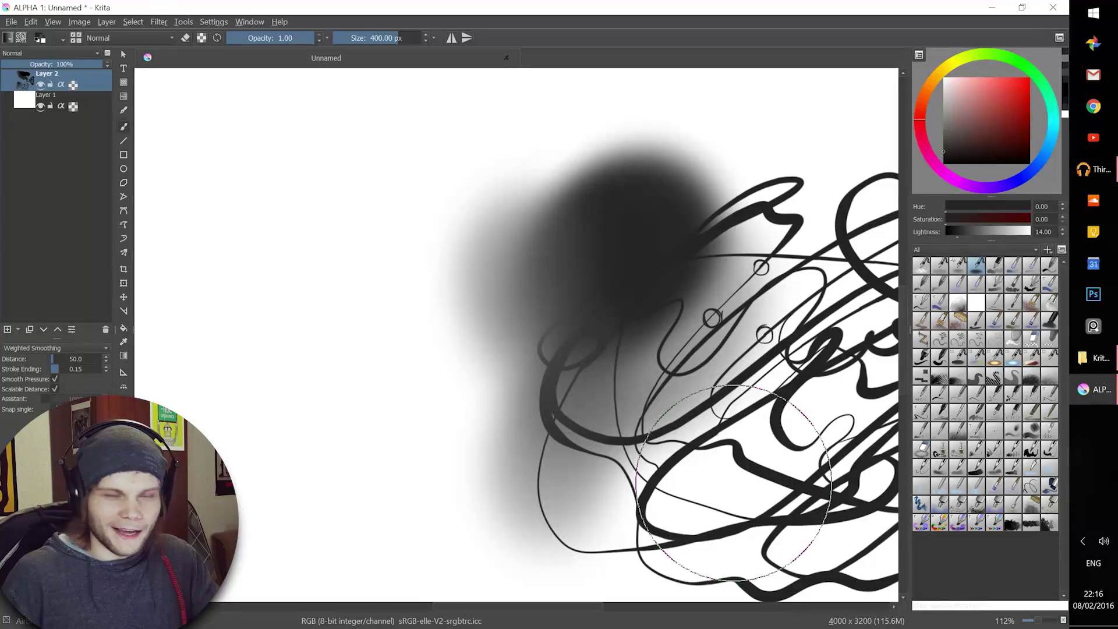
- Switch the brush engine to Hatching at 200 px and paint diagonal hatching beside the scribble's left side
click(63, 39)
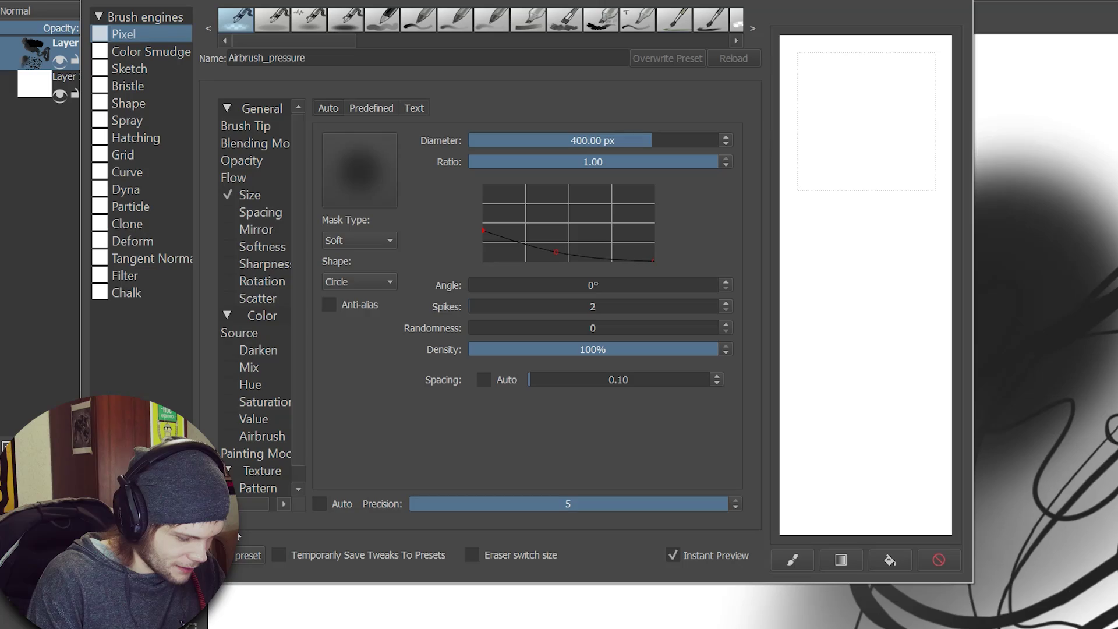
click(134, 137)
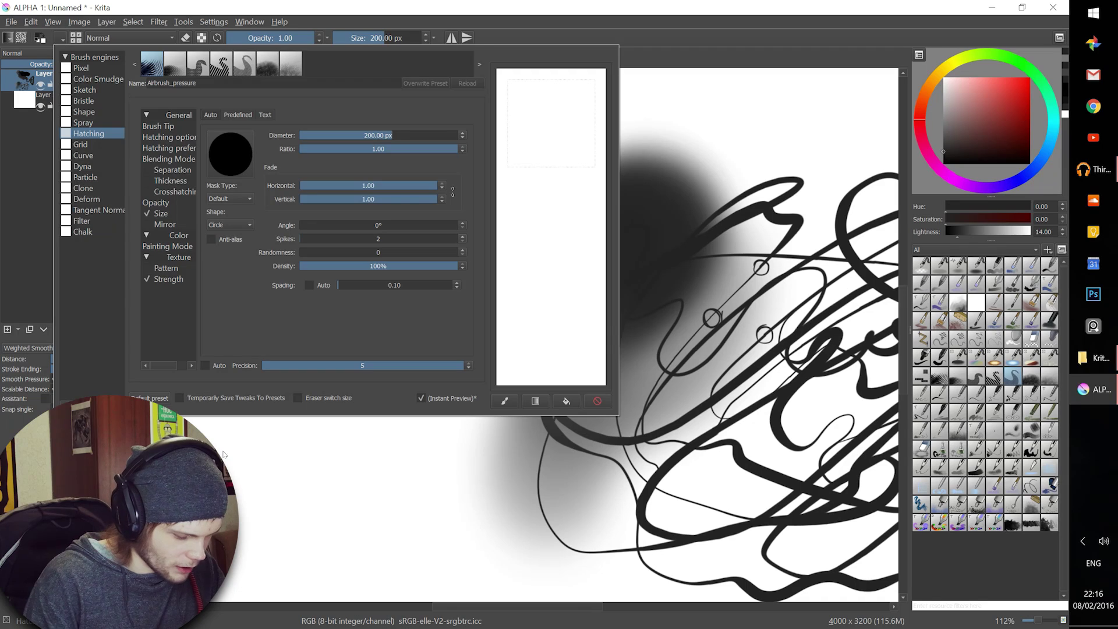
click(501, 626)
drag(695, 313, 632, 384)
mouse_move(401, 289)
mouse_down()
mouse_move(401, 348)
mouse_move(463, 318)
mouse_move(464, 437)
mouse_up()
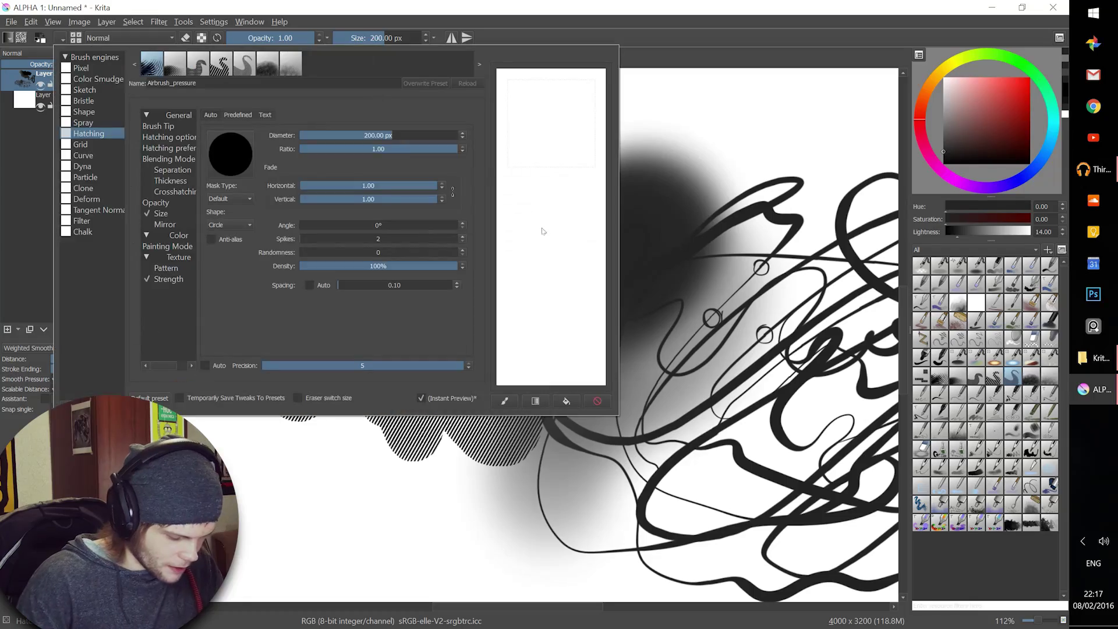
- Set the hatching brush's crosshatching style to Perpendicular plane only and test it with several scratchpad strokes
click(174, 138)
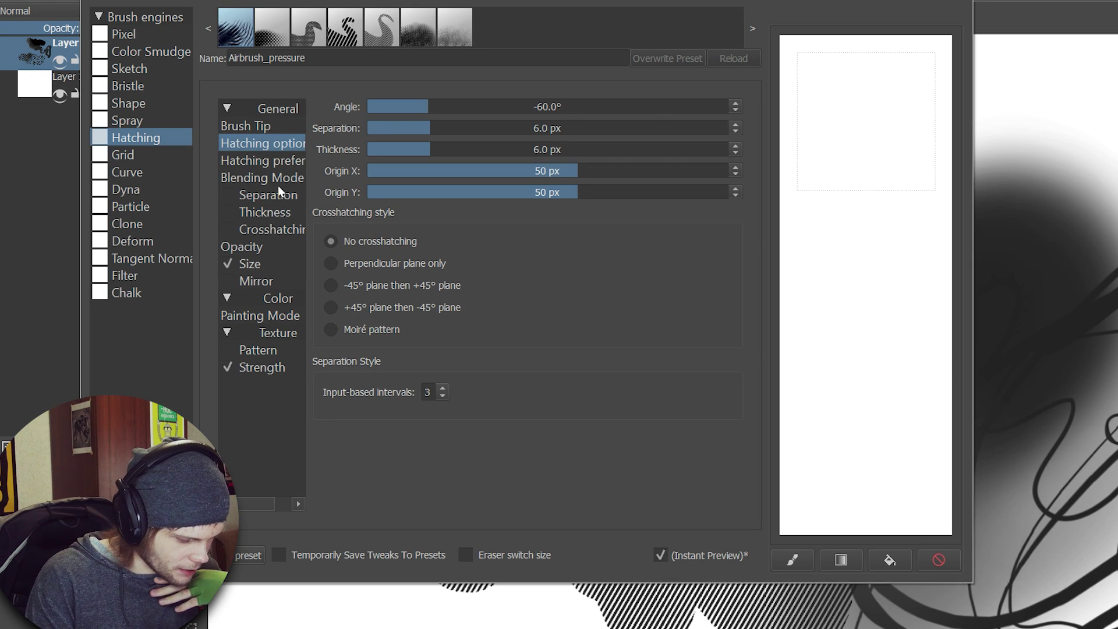
click(400, 263)
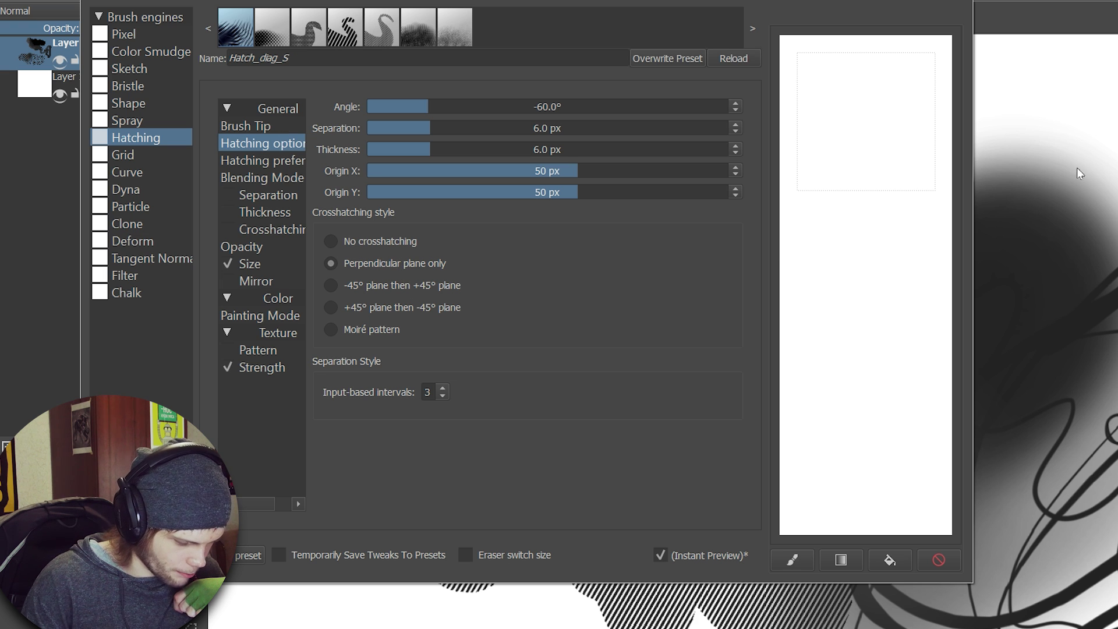
drag(908, 273, 870, 375)
drag(838, 251, 849, 223)
click(872, 138)
drag(870, 197, 905, 235)
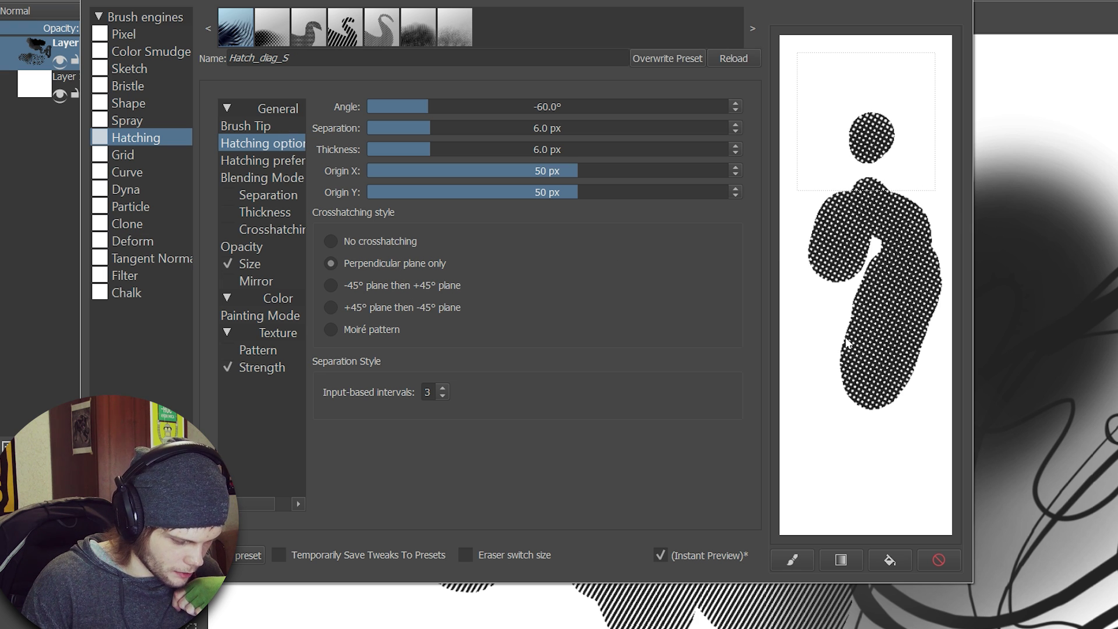
- Try the -45° plane then +45° plane and Moiré pattern crosshatching styles with strokes in the scratchpad
click(400, 286)
drag(837, 93, 813, 149)
drag(901, 117, 919, 245)
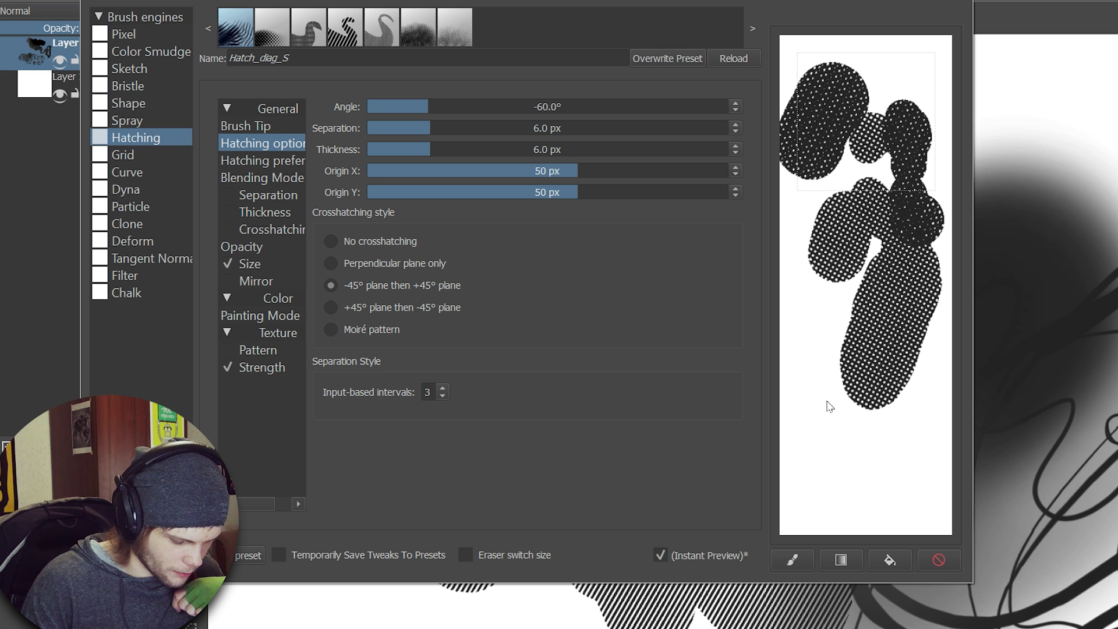
mouse_move(824, 405)
mouse_down()
mouse_move(832, 438)
mouse_move(882, 495)
mouse_up()
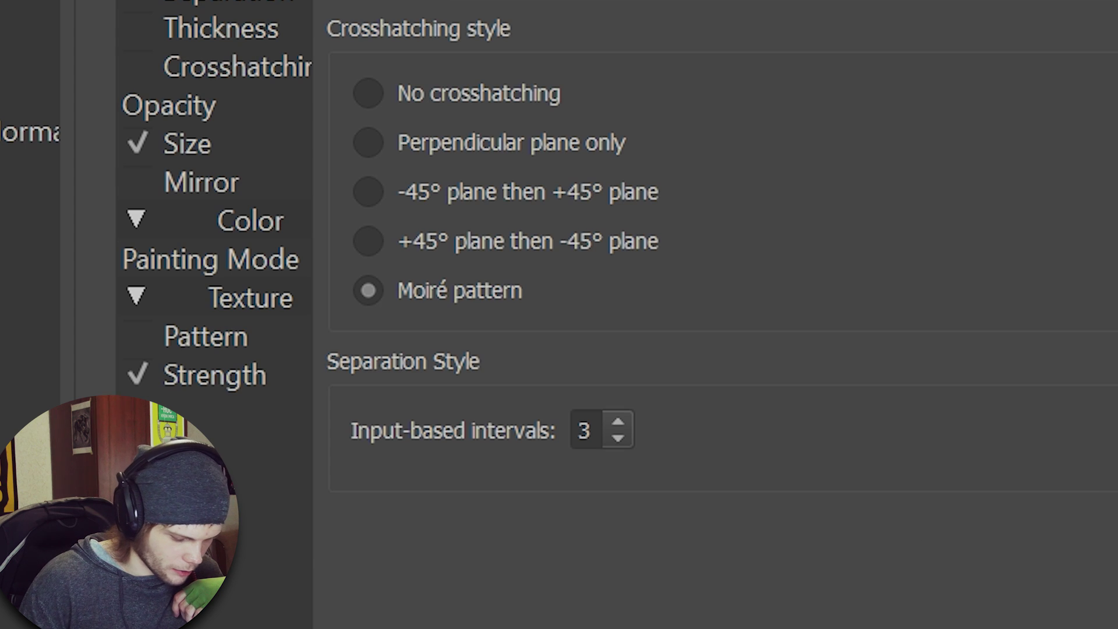
click(930, 553)
mouse_move(861, 189)
mouse_down()
mouse_move(854, 175)
mouse_move(918, 224)
mouse_move(877, 477)
mouse_up()
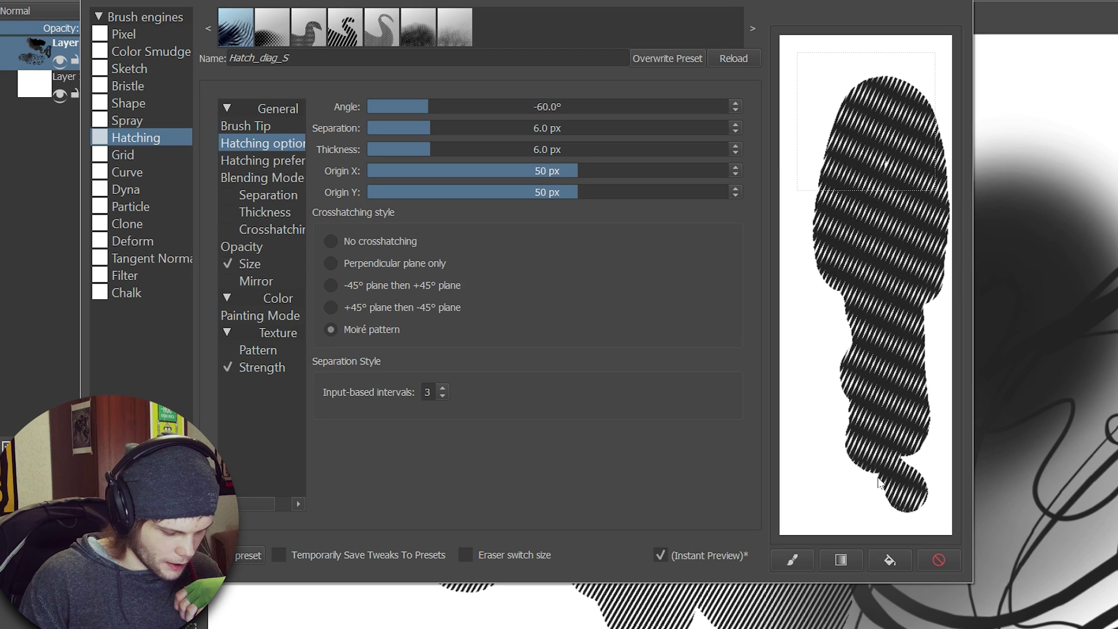
- Compare further crosshatching styles on a cleared scratchpad, returning to Perpendicular plane only and clearing the test stroke
click(939, 560)
mouse_move(838, 151)
mouse_down()
mouse_move(861, 210)
mouse_move(896, 407)
mouse_up()
click(939, 560)
drag(856, 169, 887, 454)
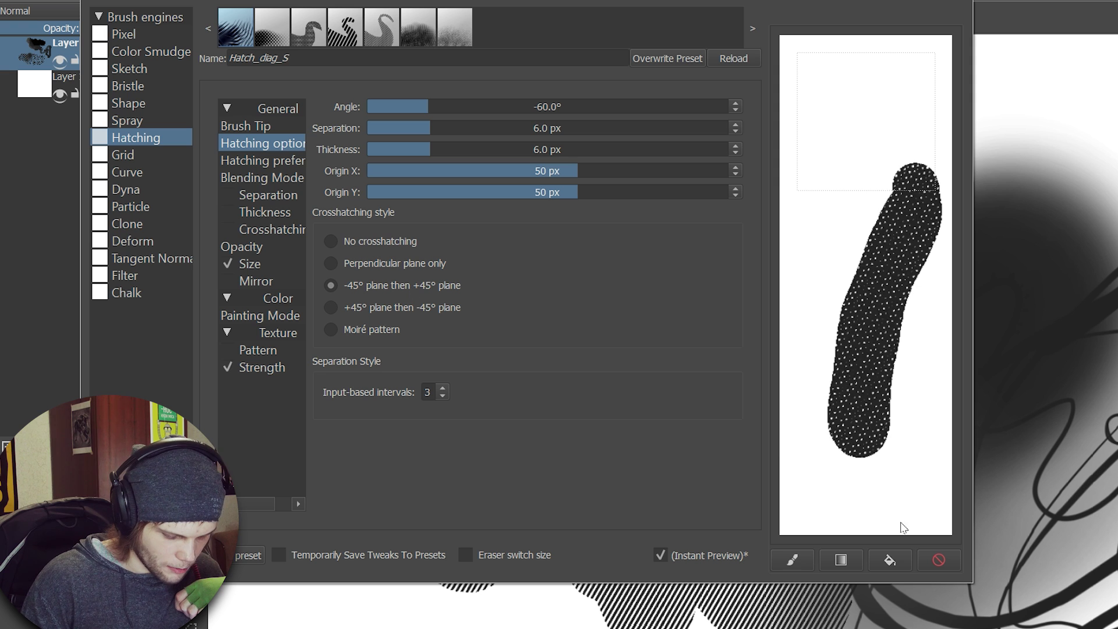
click(938, 560)
mouse_move(926, 152)
mouse_down()
mouse_move(856, 264)
mouse_move(870, 527)
mouse_up()
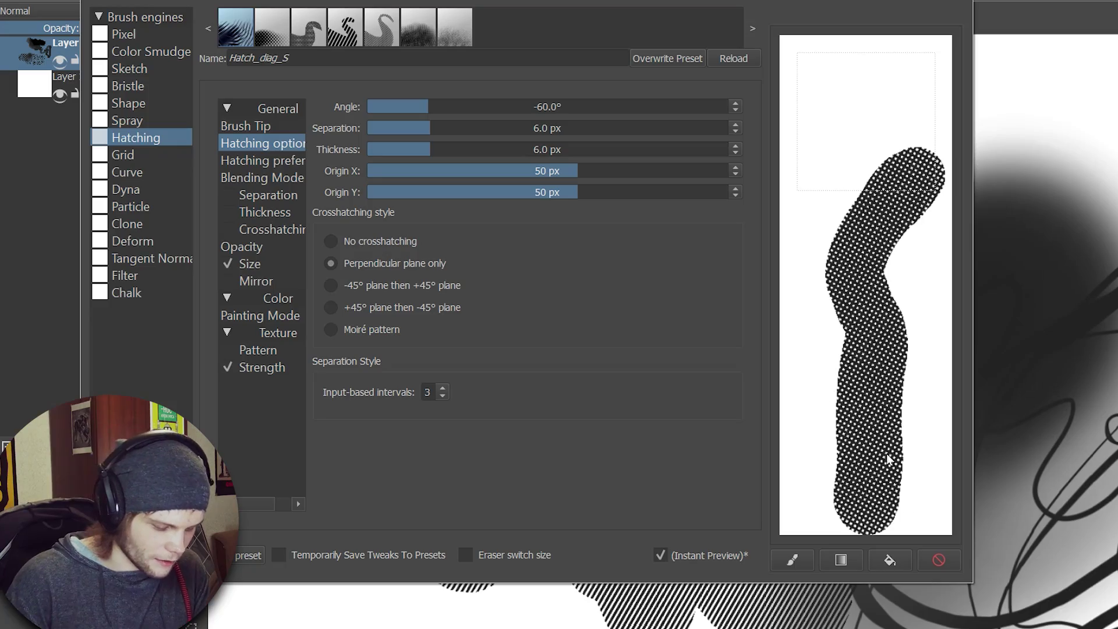
click(938, 561)
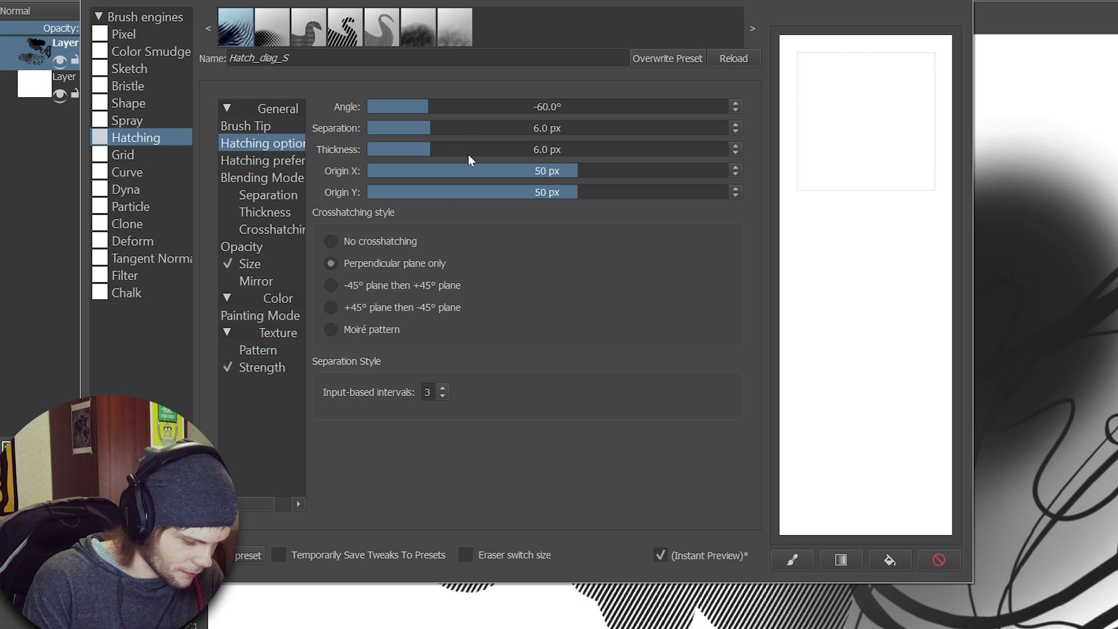
- Set the hatching Separation to 7.7 px and Thickness to 3.4 px, testing each change in the scratchpad
click(439, 130)
mouse_move(891, 116)
mouse_down()
mouse_move(850, 273)
mouse_move(870, 367)
mouse_up()
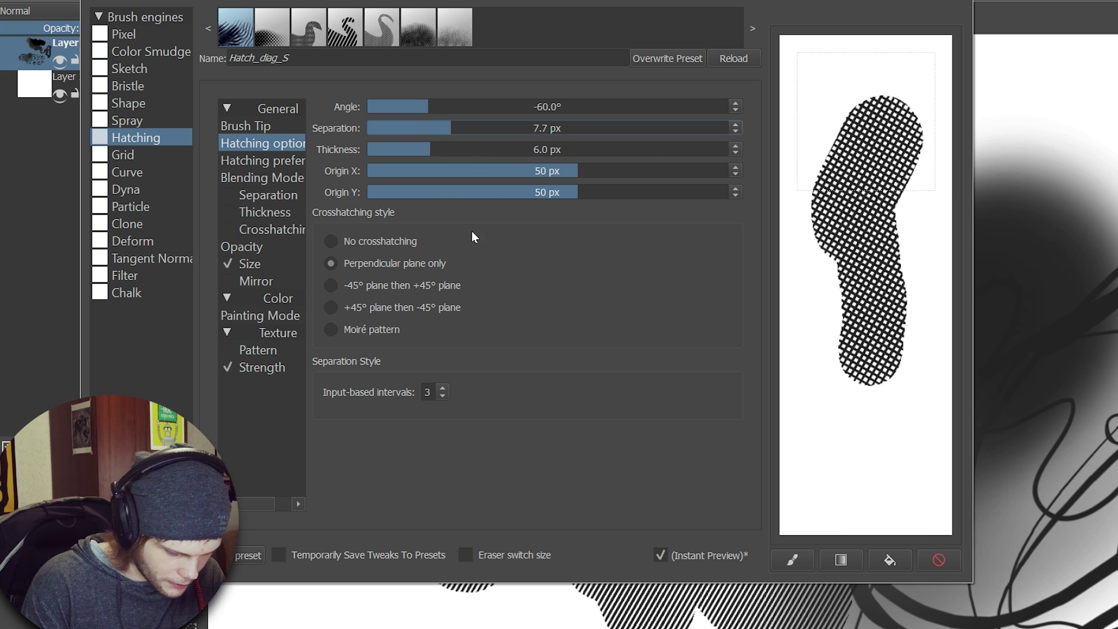
drag(435, 155, 398, 154)
drag(861, 99, 803, 215)
click(937, 560)
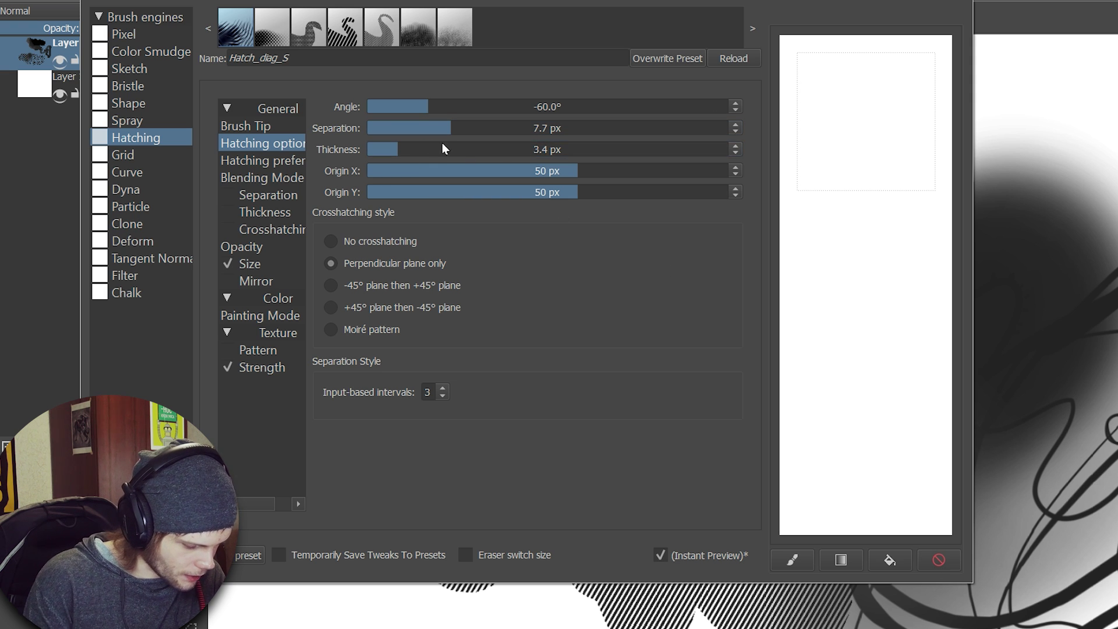
- Choose No crosshatching with 7 input-based intervals, test it with wide scratchpad strokes and clear them
click(422, 237)
mouse_move(862, 146)
mouse_down()
mouse_move(860, 360)
mouse_move(876, 377)
mouse_up()
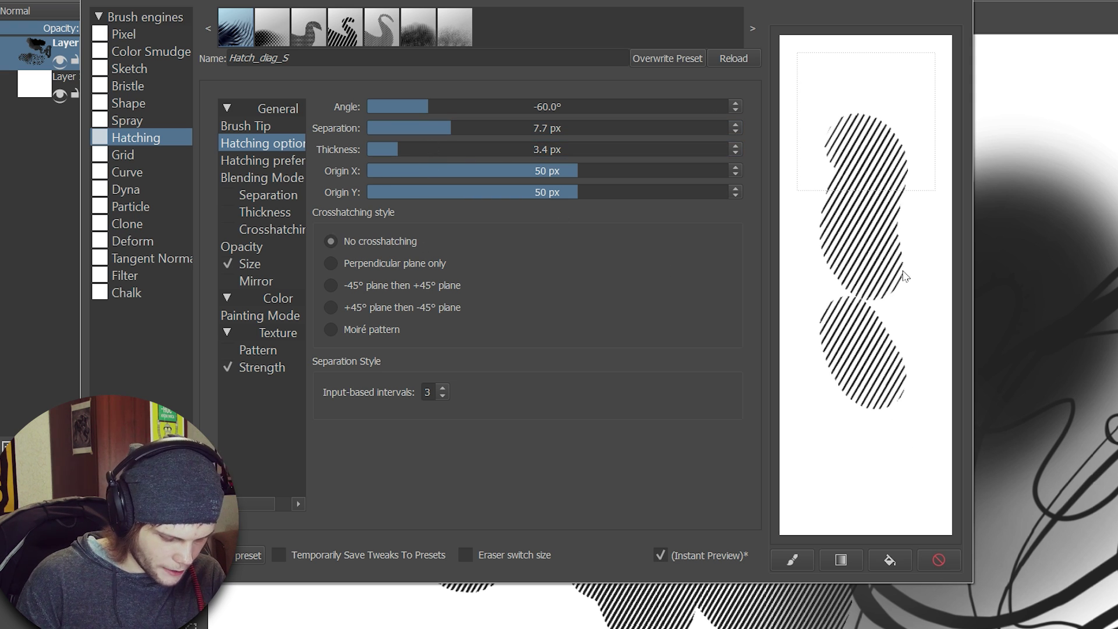
drag(903, 275, 904, 364)
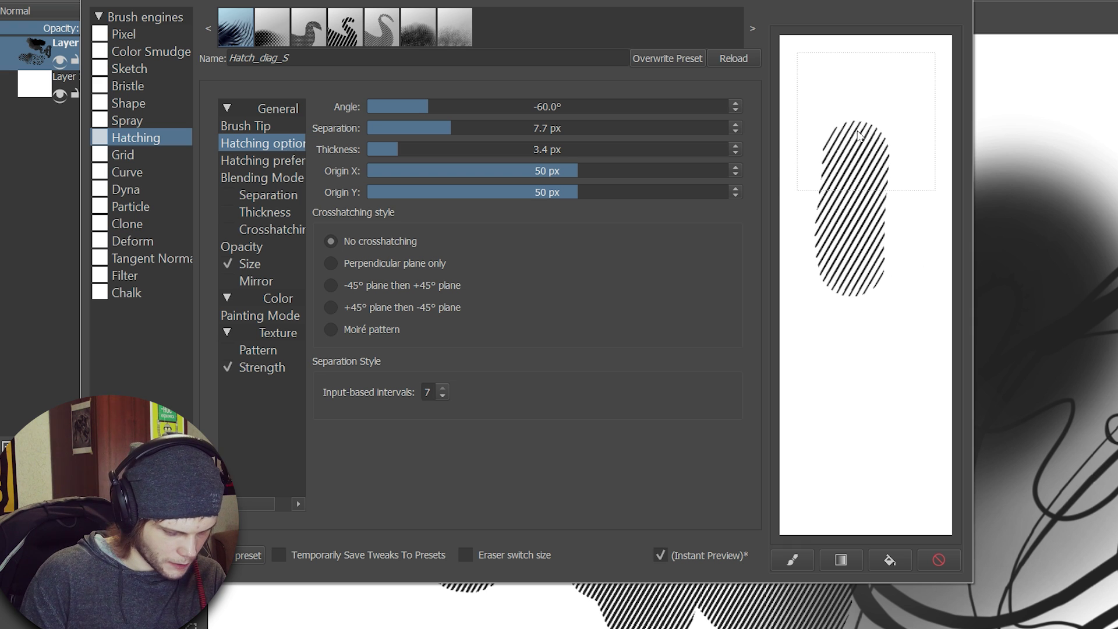
mouse_move(858, 135)
mouse_down()
mouse_move(819, 227)
mouse_move(885, 385)
mouse_move(893, 144)
mouse_move(922, 277)
mouse_move(819, 403)
mouse_move(799, 351)
mouse_move(862, 471)
mouse_move(946, 465)
mouse_up()
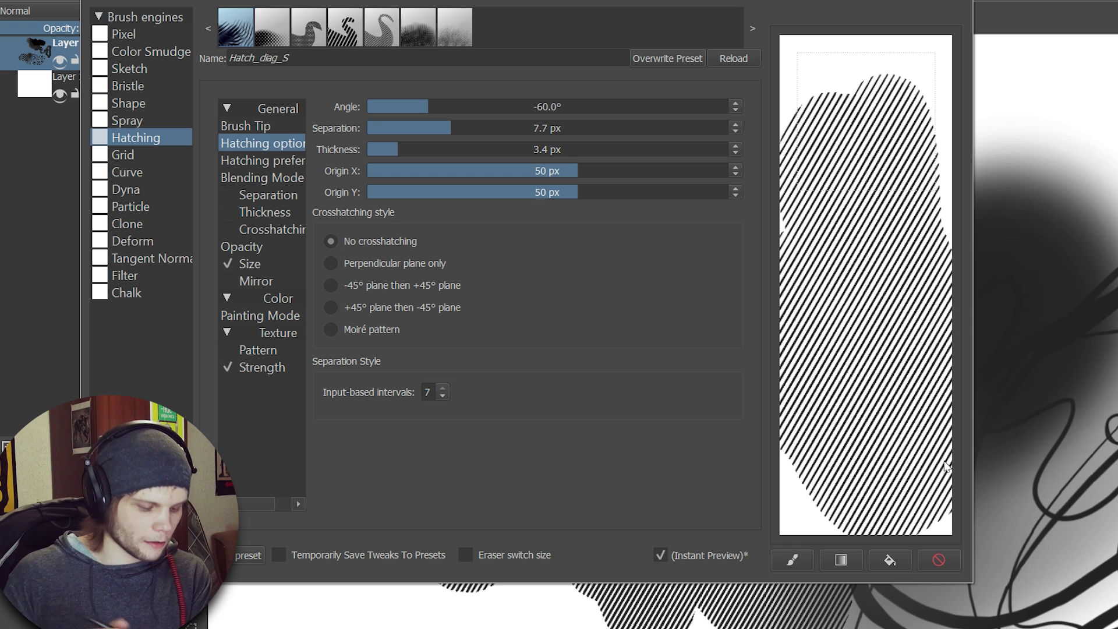
click(934, 560)
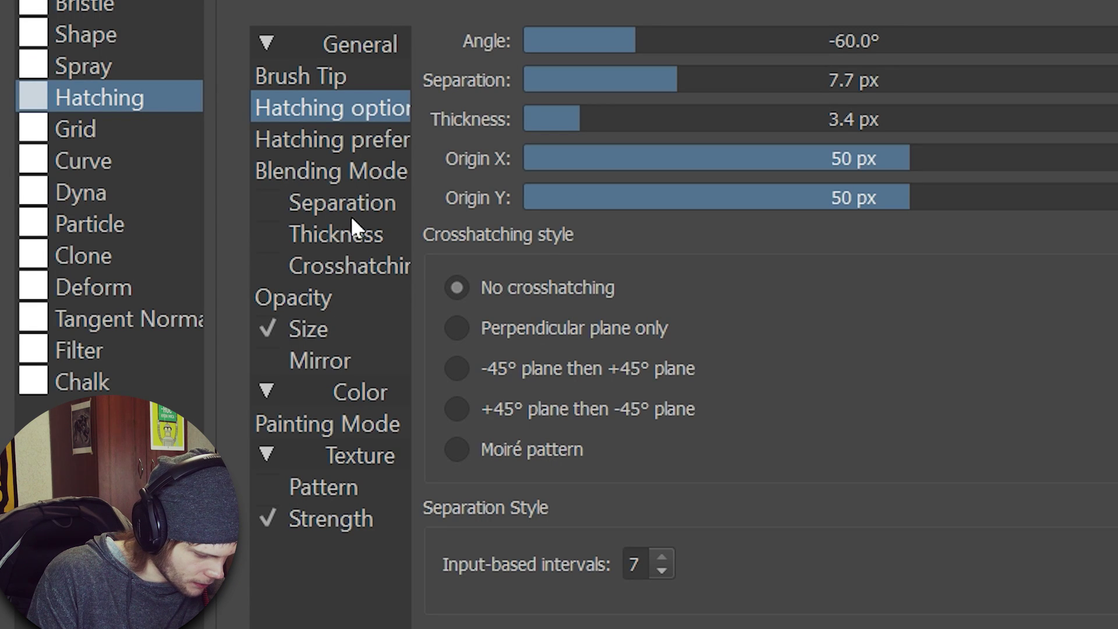
- Enable the Thickness and Separation options, with Separation driven by pen pressure, and try a scratchpad stroke
click(331, 241)
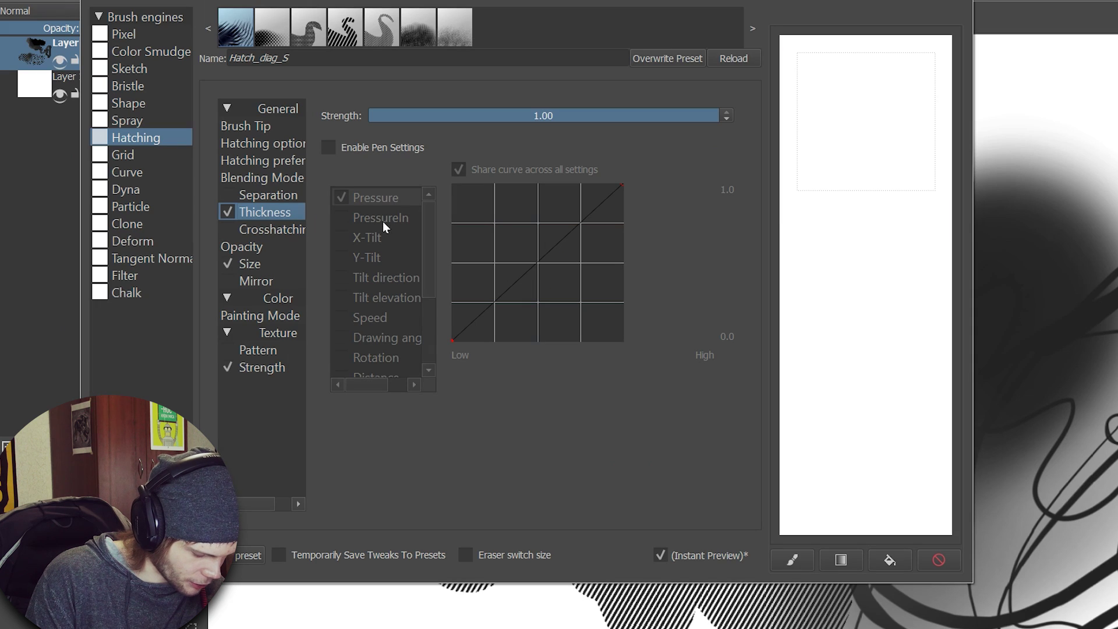
click(228, 195)
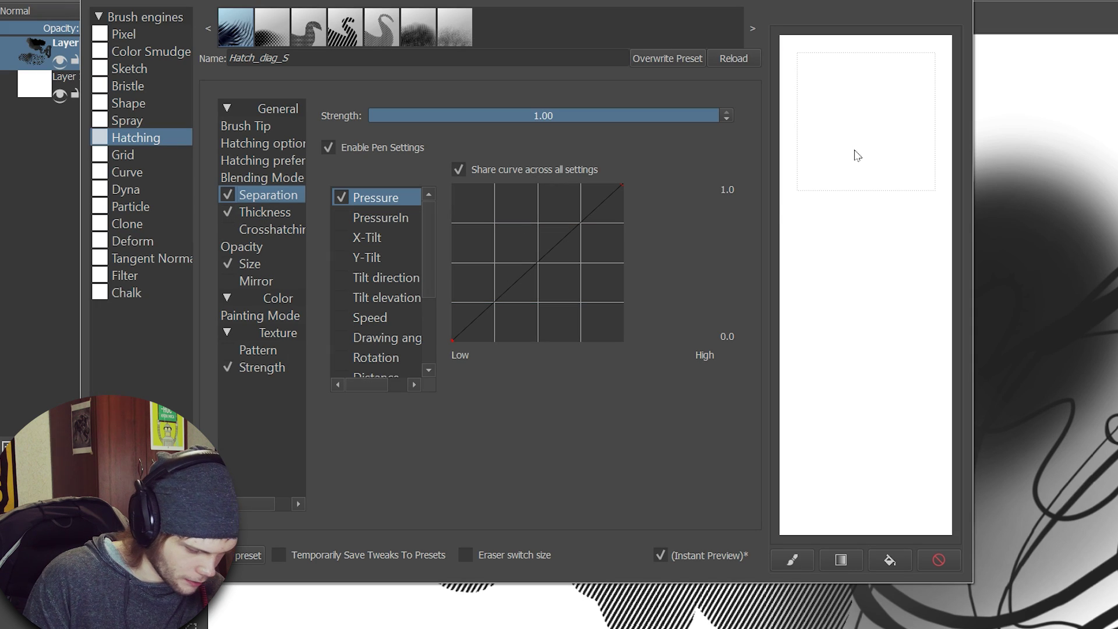
mouse_move(855, 154)
mouse_down()
mouse_move(848, 216)
mouse_move(884, 420)
mouse_up()
click(938, 561)
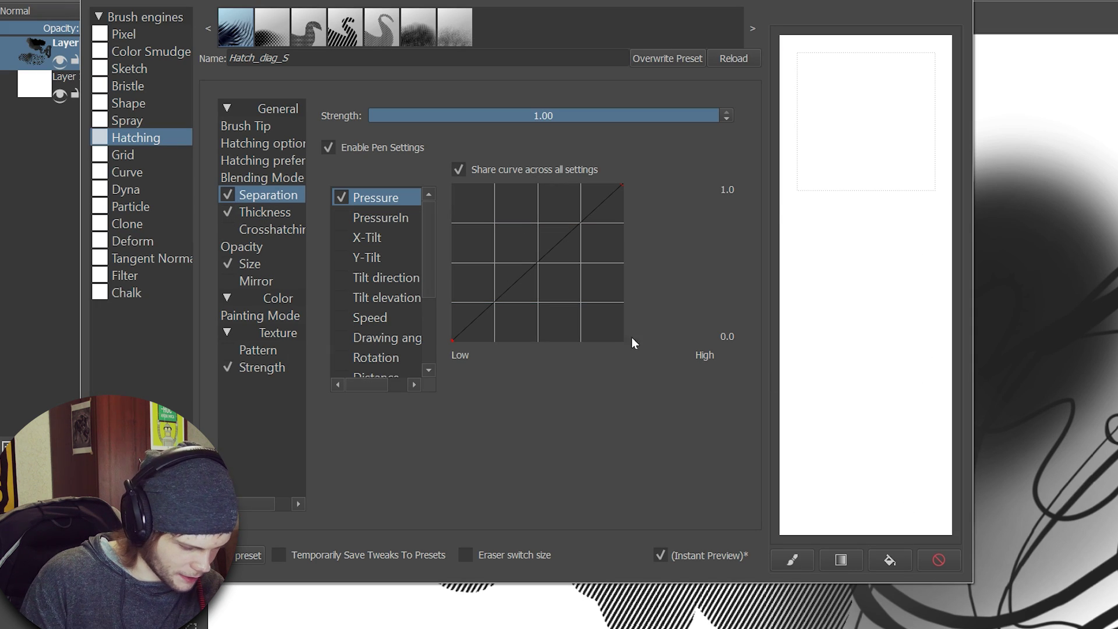
- Flatten the Separation pressure curve by lowering its high end and raising its low end, testing the line spacing
drag(643, 269, 648, 309)
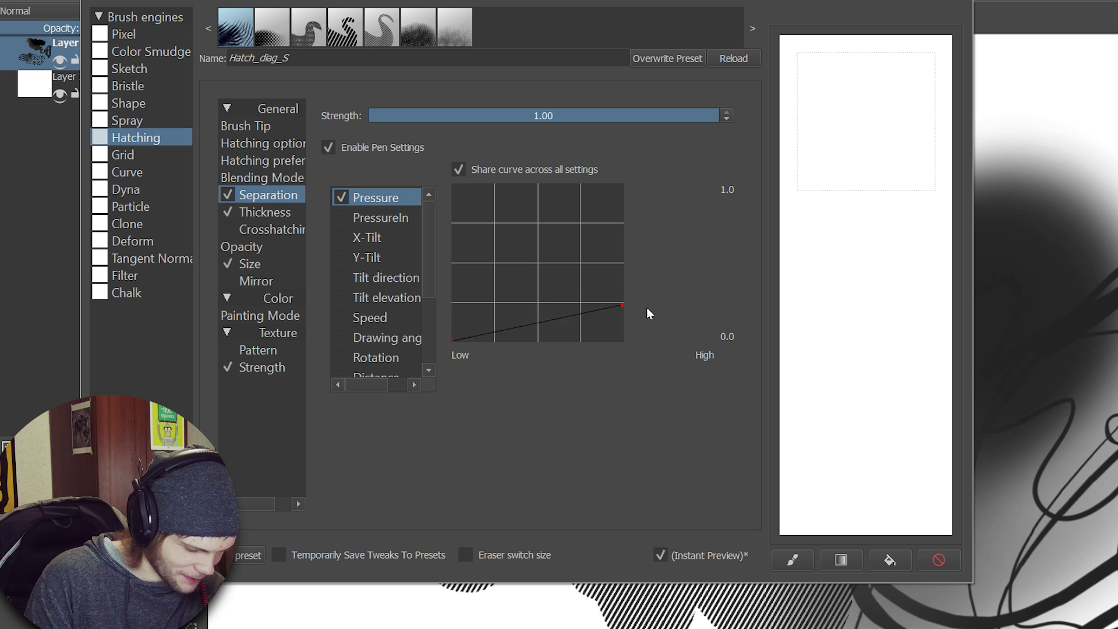
mouse_move(815, 166)
mouse_down()
mouse_move(848, 237)
mouse_move(891, 489)
mouse_up()
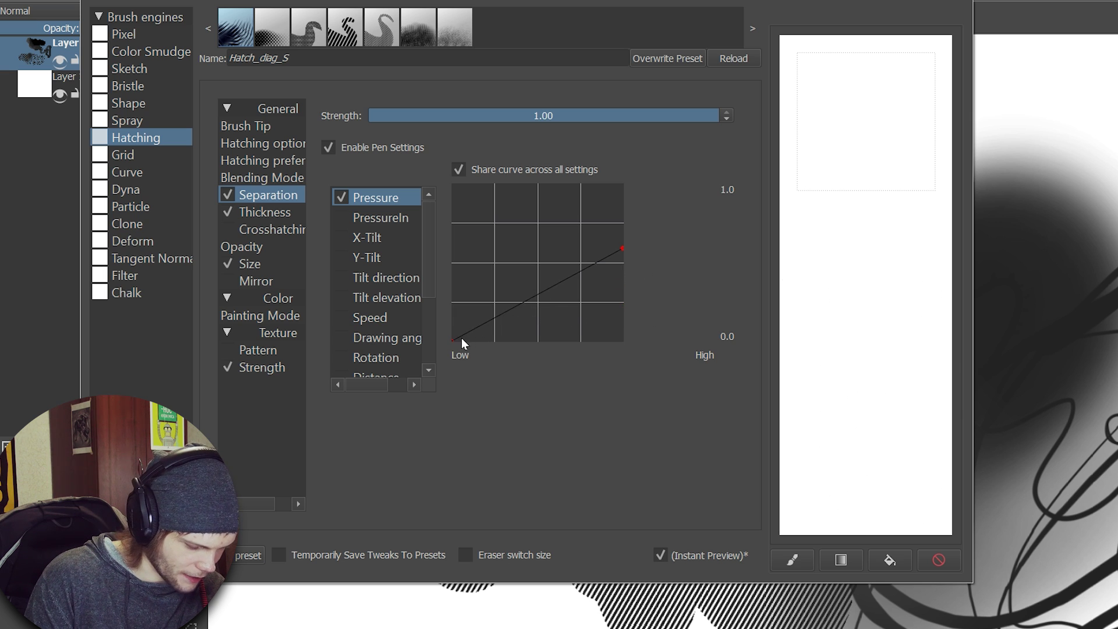
mouse_move(459, 338)
mouse_down()
mouse_move(449, 334)
mouse_move(436, 364)
mouse_move(431, 277)
mouse_up()
mouse_move(847, 144)
mouse_down()
mouse_move(896, 360)
mouse_move(929, 151)
mouse_move(826, 442)
mouse_up()
click(937, 561)
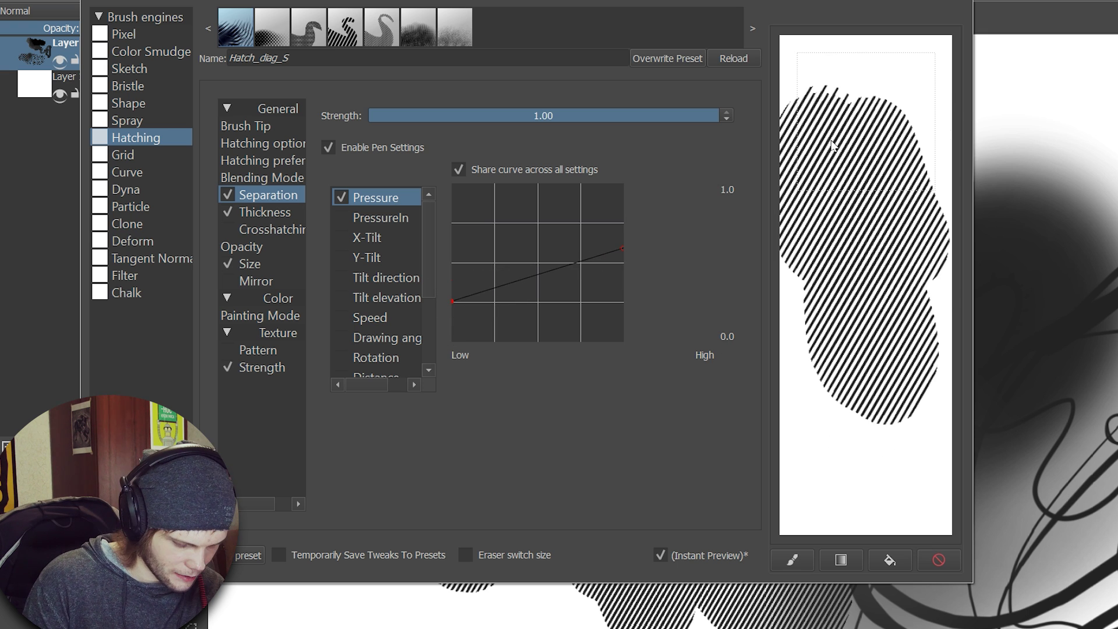
- Test the reshaped Separation curve with overlapping hatching strokes in the scratchpad, clearing it between tries
mouse_move(833, 145)
mouse_down()
mouse_move(897, 119)
mouse_move(912, 152)
mouse_move(828, 360)
mouse_move(870, 489)
mouse_move(914, 507)
mouse_move(850, 454)
mouse_move(884, 411)
mouse_move(917, 443)
mouse_up()
click(937, 559)
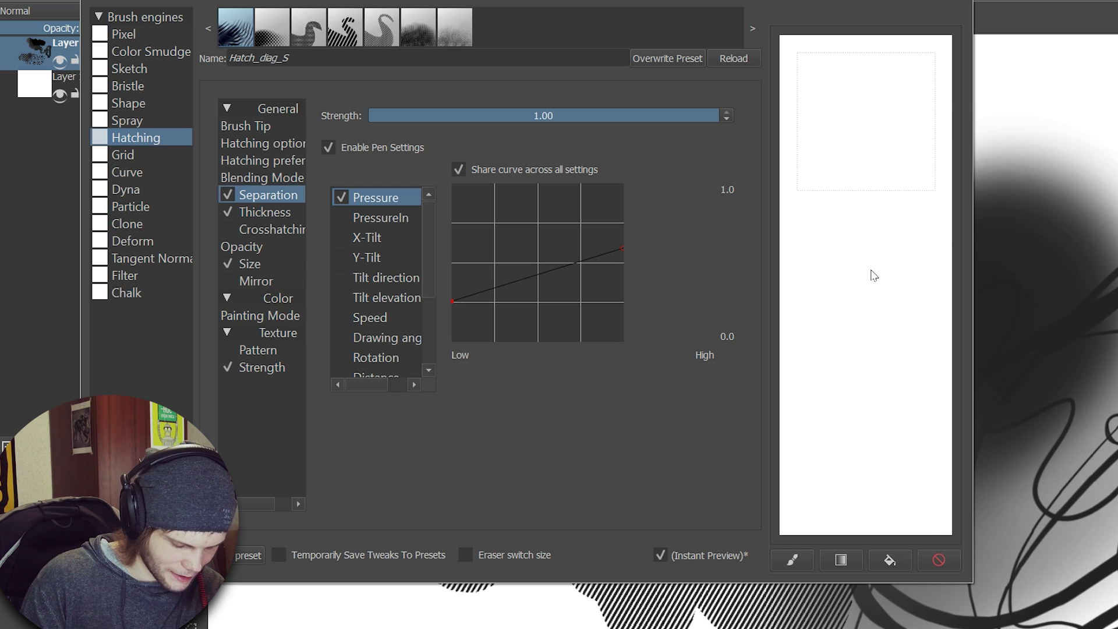
mouse_move(832, 119)
mouse_down()
mouse_move(856, 257)
mouse_move(900, 326)
mouse_up()
mouse_move(853, 175)
mouse_down()
mouse_move(841, 271)
mouse_move(808, 251)
mouse_move(817, 322)
mouse_move(899, 145)
mouse_move(893, 101)
mouse_move(896, 375)
mouse_up()
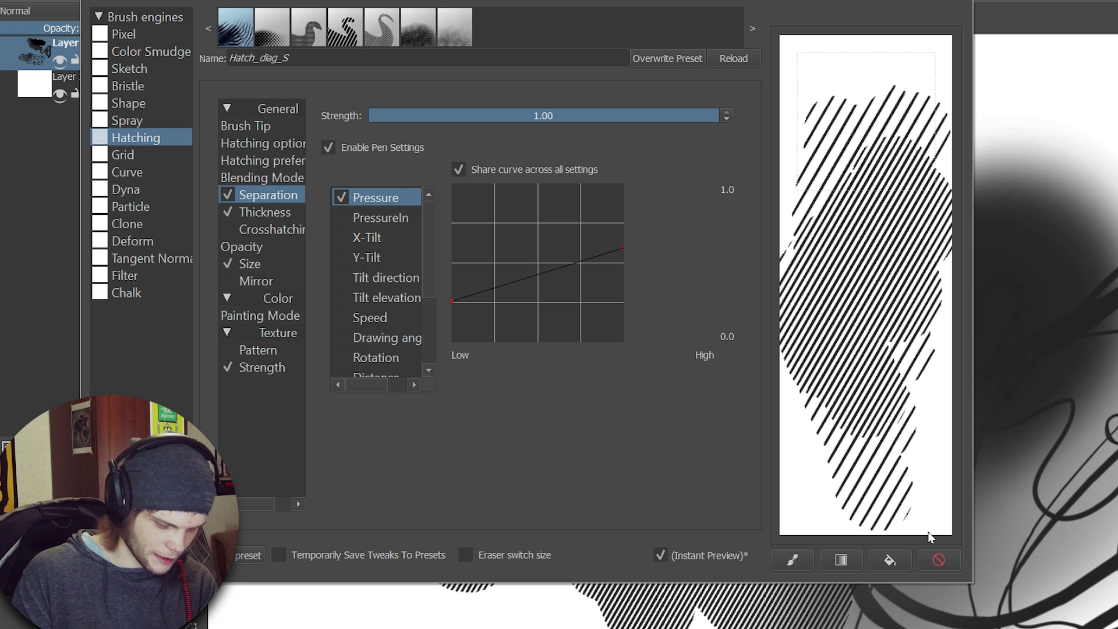
click(938, 559)
drag(839, 116, 873, 262)
- Fine-tune the Separation curve's high end to about halfway up the graph, checking it with long scratchpad strokes
drag(623, 248, 628, 272)
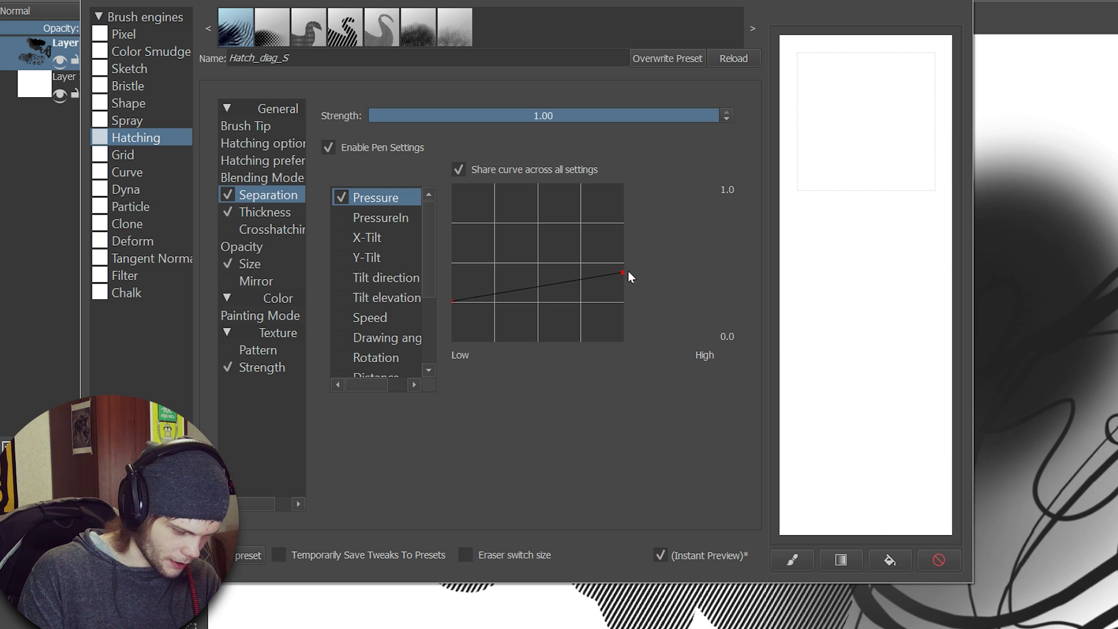
drag(868, 95, 925, 527)
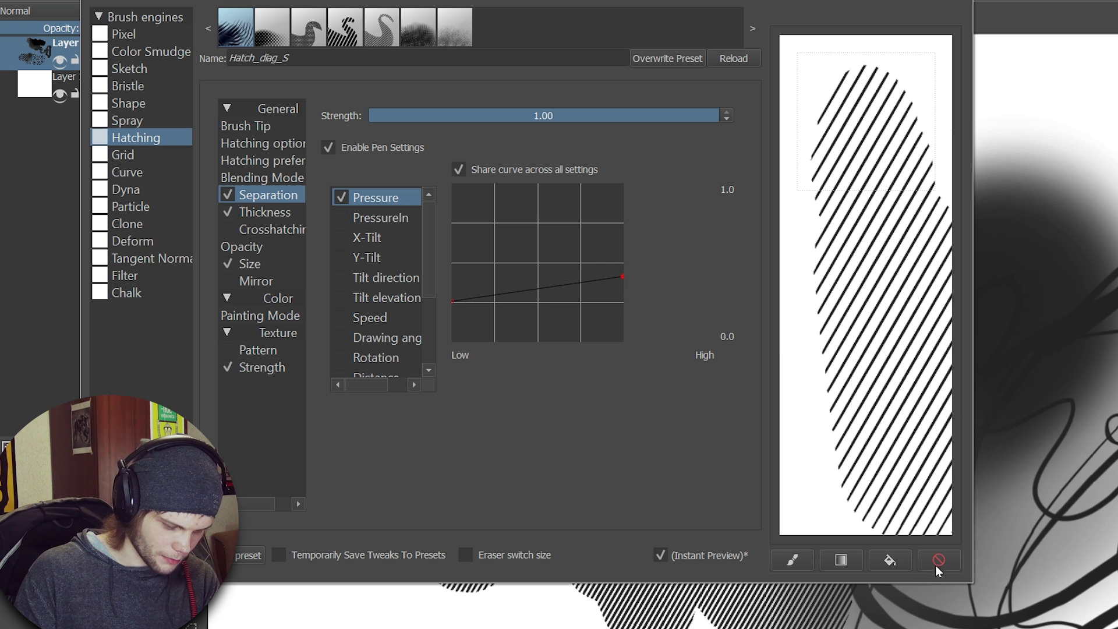
click(938, 559)
drag(623, 277, 625, 266)
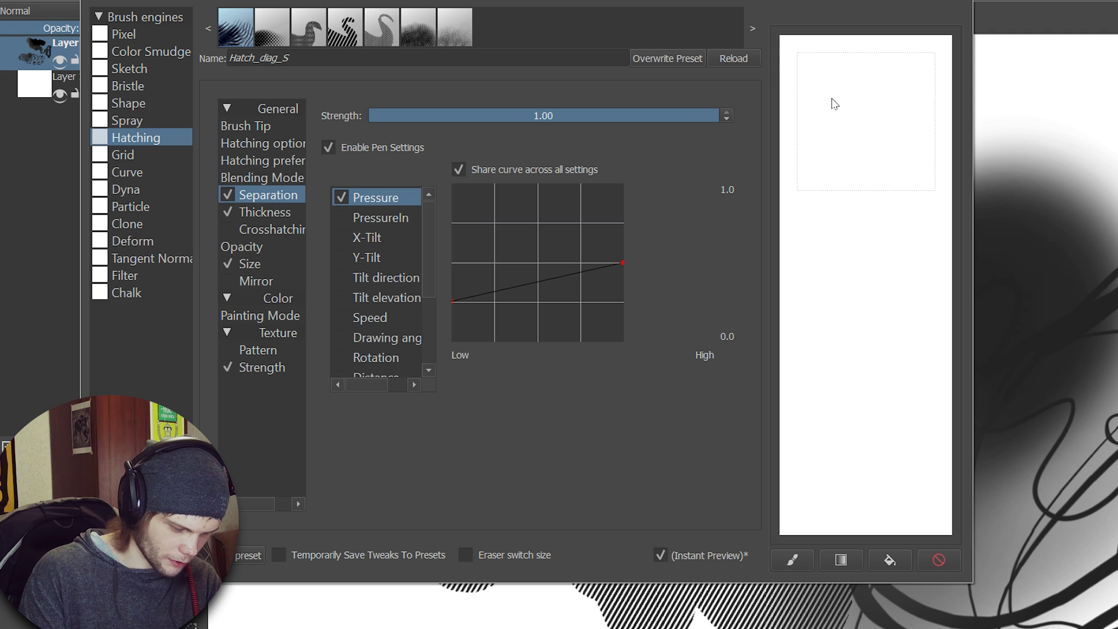
drag(833, 104, 914, 533)
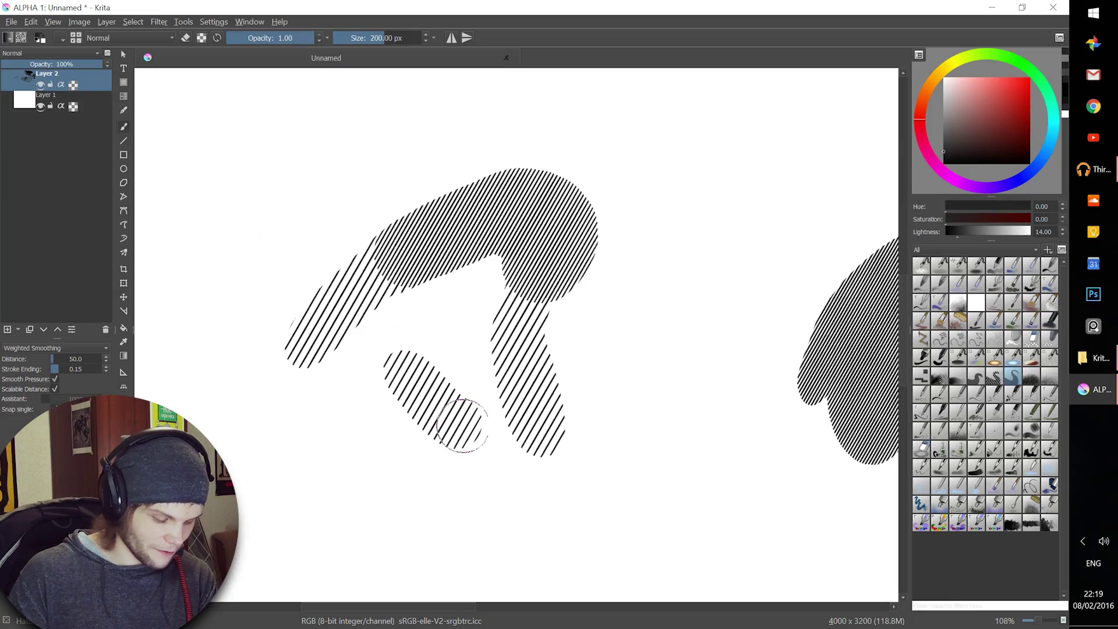
- Paint pressure-varied hatching strokes on the canvas across the existing diagonal hatching
mouse_move(442, 410)
mouse_down()
mouse_move(578, 433)
mouse_move(664, 330)
mouse_up()
mouse_move(576, 338)
mouse_down()
mouse_move(492, 349)
mouse_move(550, 361)
mouse_up()
drag(670, 203, 638, 280)
mouse_move(728, 197)
mouse_down()
mouse_move(603, 441)
mouse_move(731, 251)
mouse_move(650, 453)
mouse_move(744, 377)
mouse_move(596, 547)
mouse_move(624, 479)
mouse_move(498, 451)
mouse_move(501, 334)
mouse_move(514, 321)
mouse_move(503, 399)
mouse_move(611, 376)
mouse_move(601, 486)
mouse_move(686, 370)
mouse_move(680, 421)
mouse_move(546, 489)
mouse_move(674, 283)
mouse_move(522, 301)
mouse_move(474, 265)
mouse_move(514, 297)
mouse_move(483, 320)
mouse_move(689, 334)
mouse_up()
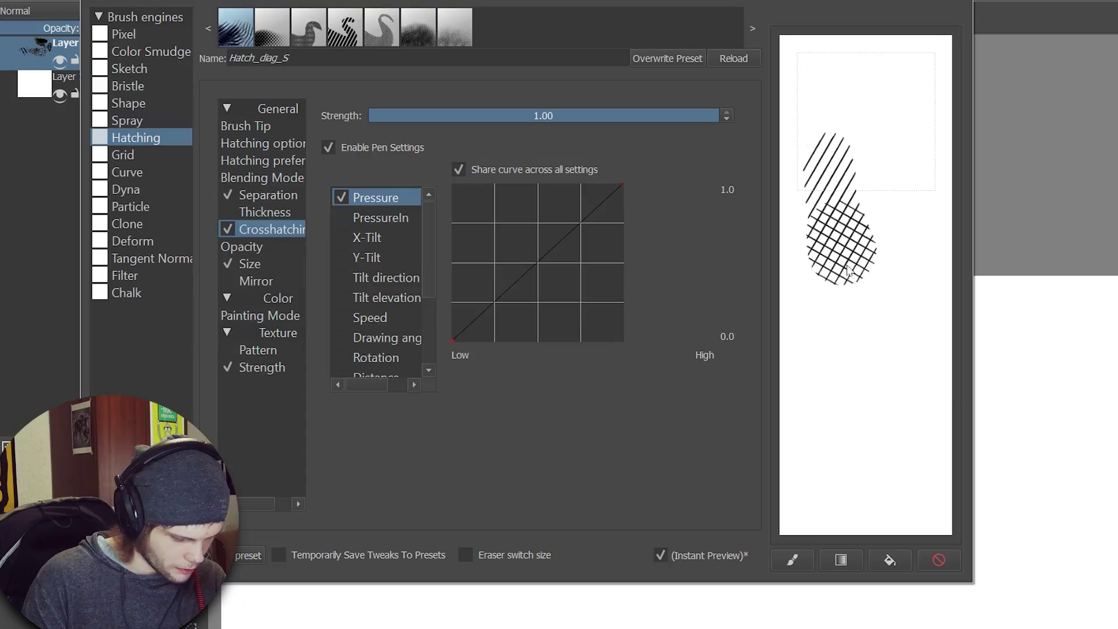
- Test the pressure-driven Crosshatching option with long strokes in the scratchpad, clearing it between tries
drag(847, 268, 890, 392)
click(935, 561)
mouse_move(834, 94)
mouse_down()
mouse_move(878, 376)
mouse_move(900, 448)
mouse_move(931, 504)
mouse_up()
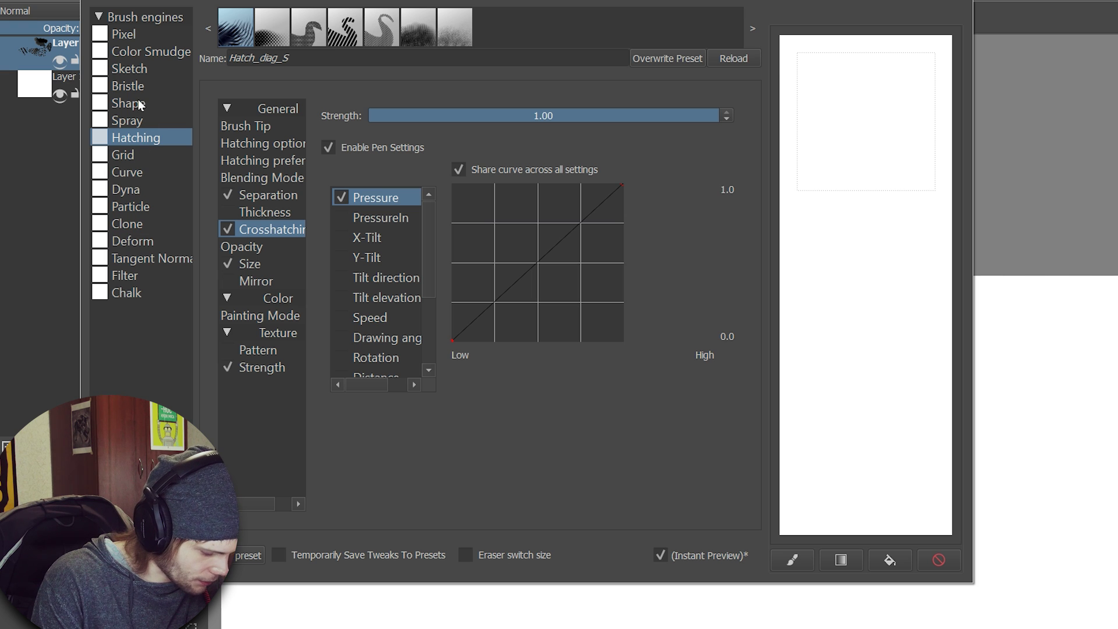
- Switch to the Sketch brush engine, test its 128 px tip in the scratchpad and clear the strokes
click(135, 73)
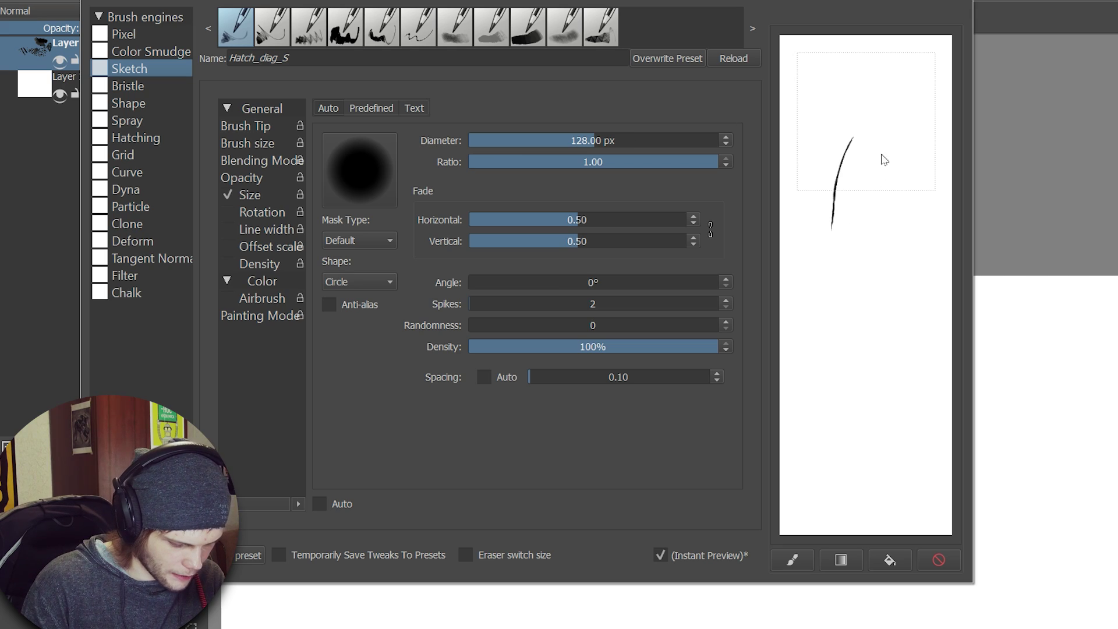
mouse_move(884, 160)
mouse_down()
mouse_move(840, 278)
mouse_move(911, 238)
mouse_move(890, 390)
mouse_up()
click(938, 560)
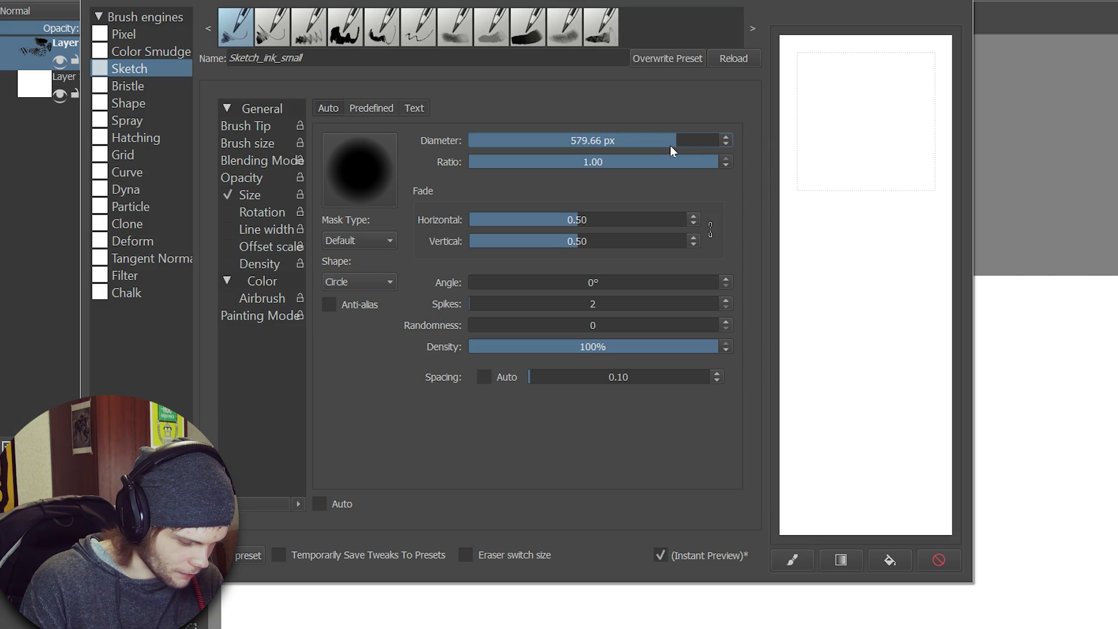
- Set the Sketch tip's diameter to about 126 px and its Offset scale to 5%, then test a scratchpad stroke and clear it
drag(669, 151, 620, 150)
click(262, 126)
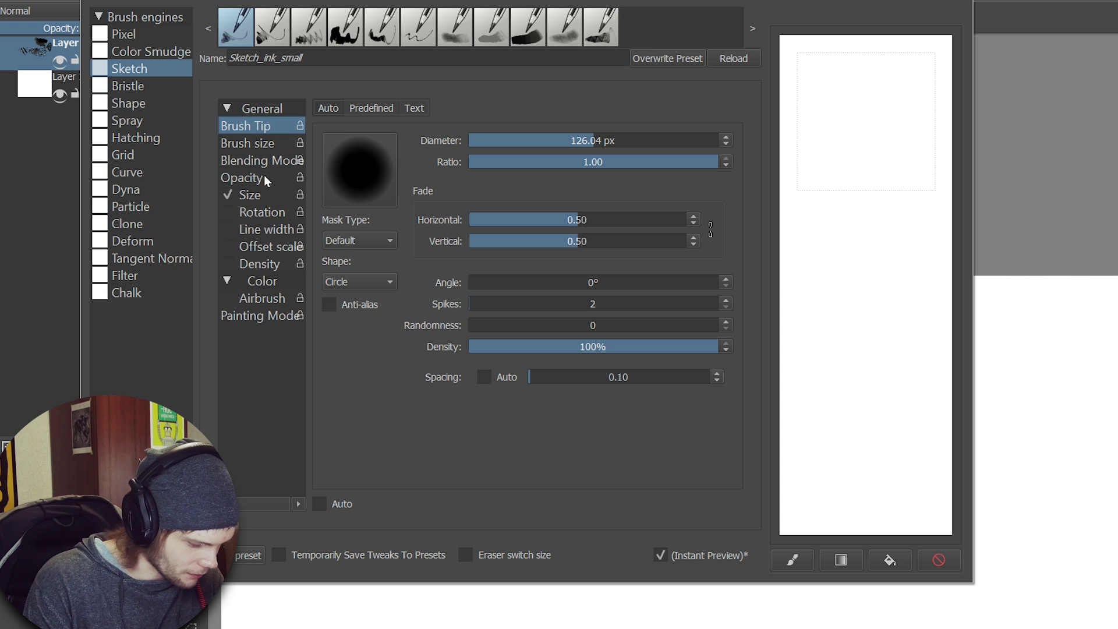
click(247, 143)
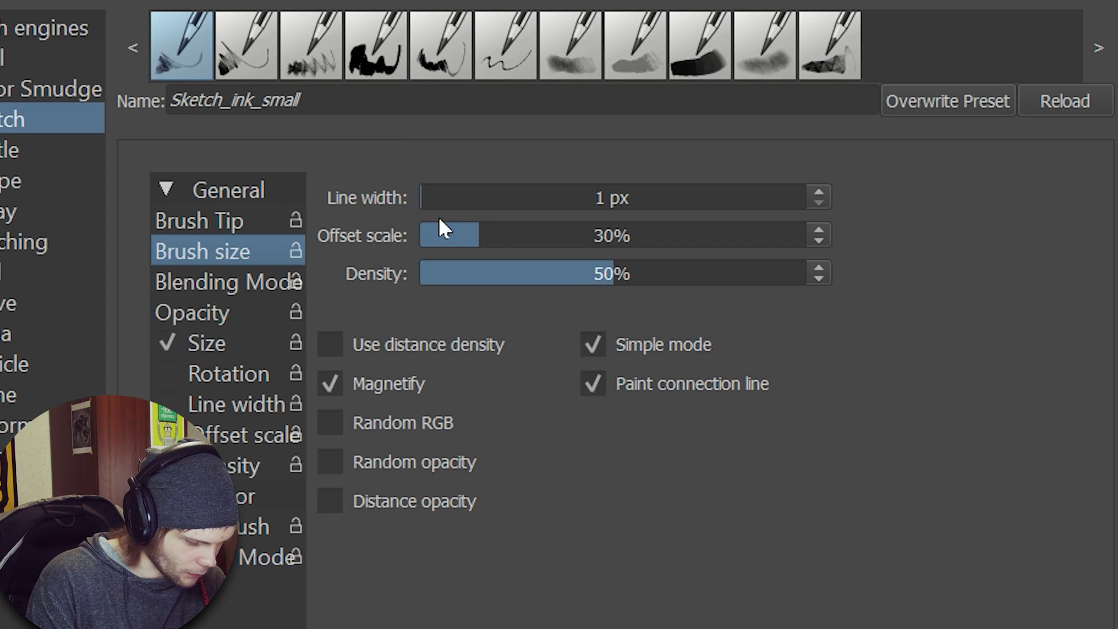
click(815, 206)
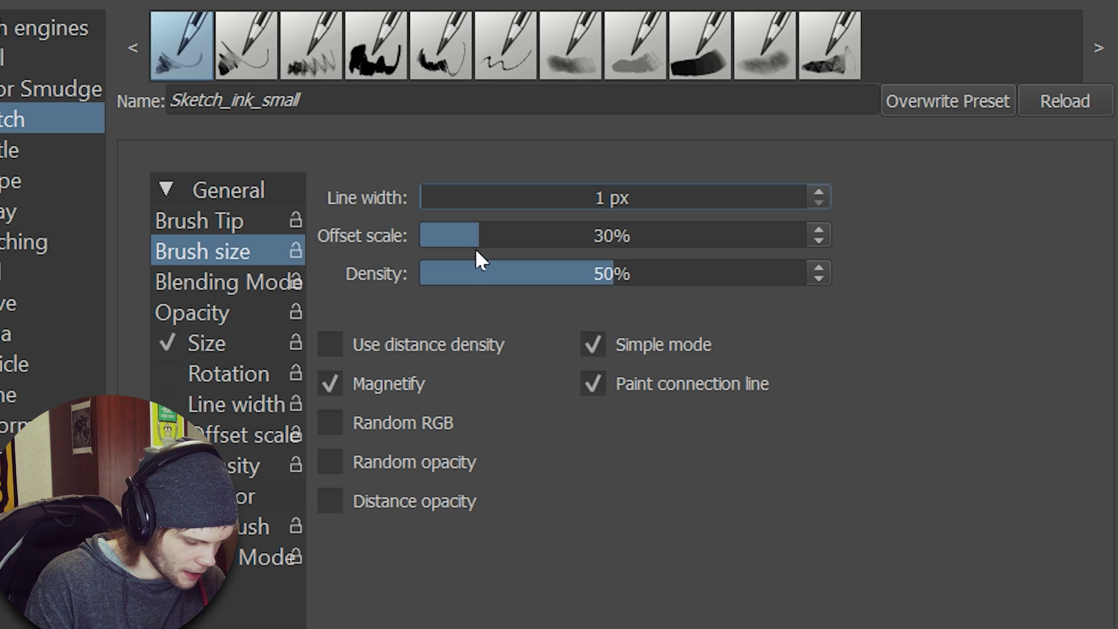
drag(475, 251, 433, 245)
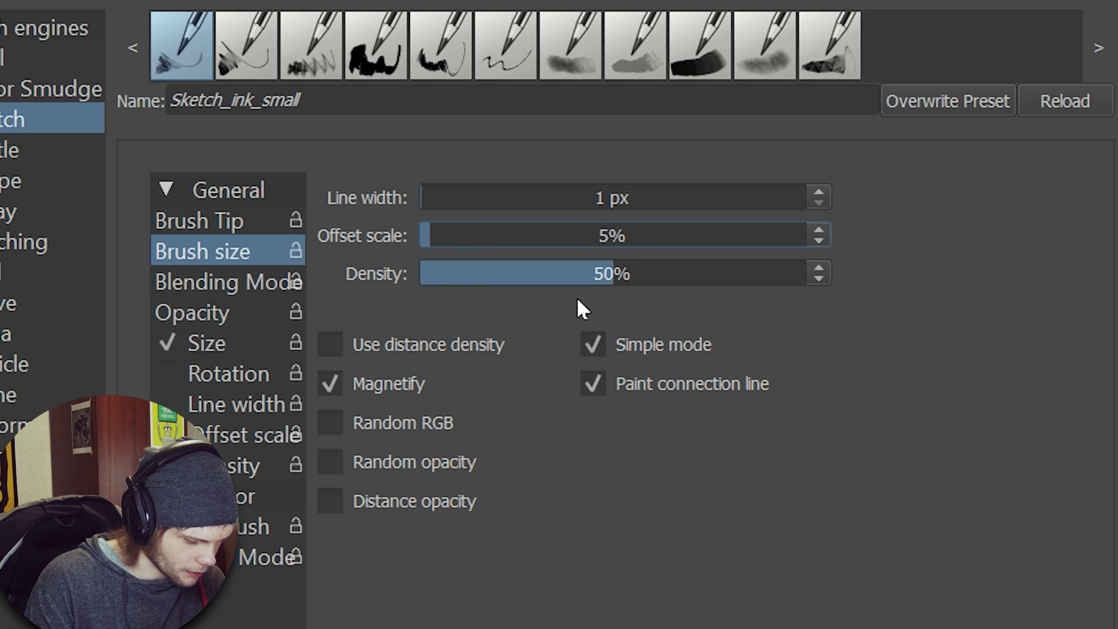
mouse_move(856, 68)
mouse_down()
mouse_move(873, 155)
mouse_move(843, 294)
mouse_move(794, 391)
mouse_move(878, 395)
mouse_move(891, 439)
mouse_move(873, 602)
mouse_up()
mouse_move(833, 119)
mouse_down()
mouse_move(835, 294)
mouse_move(875, 204)
mouse_move(867, 332)
mouse_up()
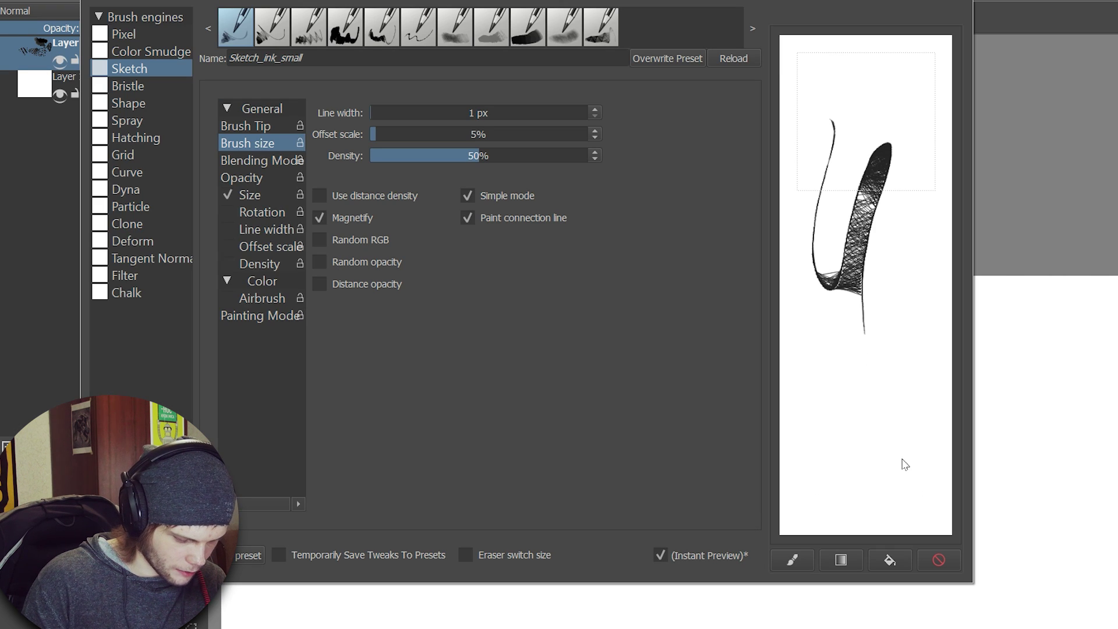
click(938, 556)
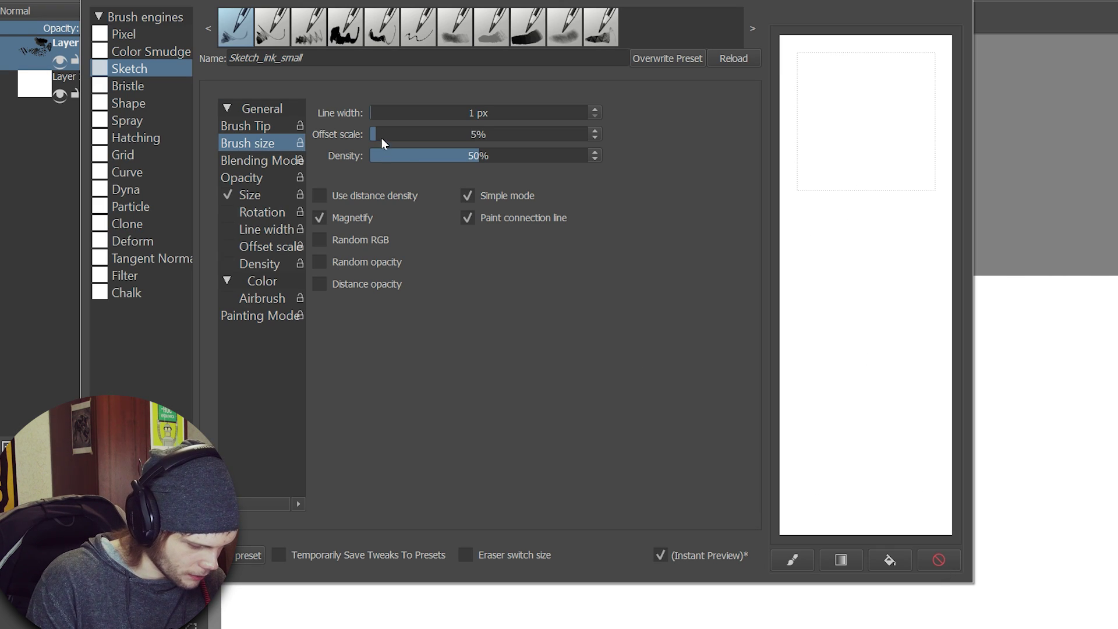
- Raise the Offset scale to 105%, test it with looping scratchpad strokes and clear them
drag(382, 135, 479, 134)
click(863, 140)
mouse_move(867, 158)
mouse_down()
mouse_move(876, 213)
mouse_move(899, 230)
mouse_move(873, 276)
mouse_move(842, 403)
mouse_move(881, 401)
mouse_move(836, 433)
mouse_up()
mouse_move(878, 487)
mouse_down()
mouse_move(905, 474)
mouse_move(906, 310)
mouse_up()
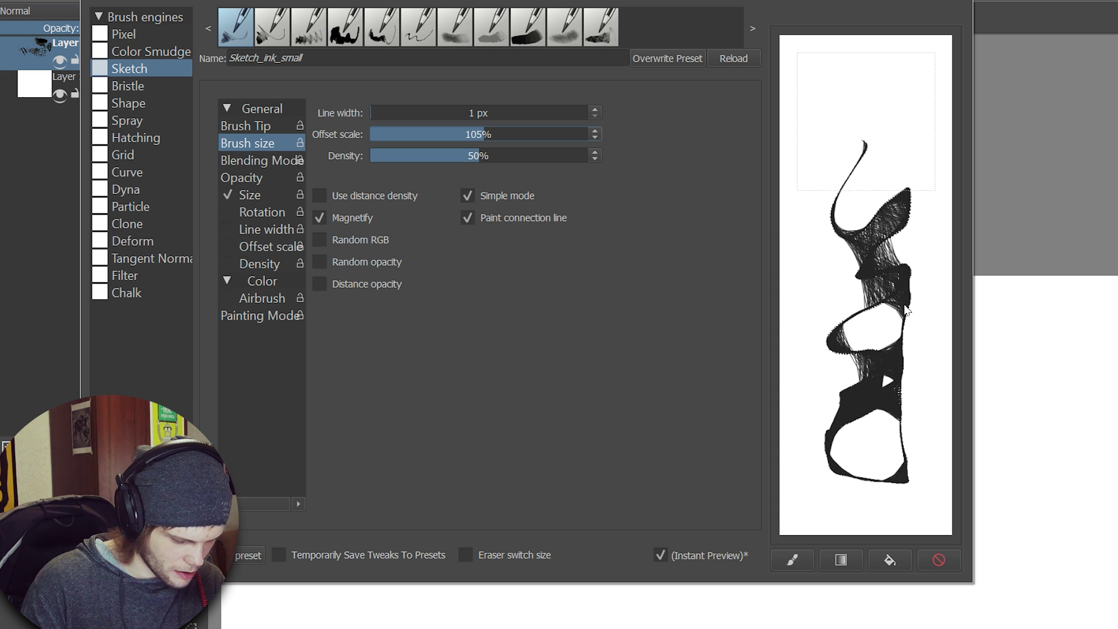
click(939, 565)
- Change the Offset scale to 0%, testing with a long scratchpad stroke and clearing it
drag(484, 134, 550, 135)
mouse_move(888, 83)
mouse_down()
mouse_move(851, 236)
mouse_move(849, 315)
mouse_move(806, 396)
mouse_move(926, 518)
mouse_move(908, 370)
mouse_up()
click(938, 559)
- Enlarge the Sketch tip's diameter to about 492 px, test it with long scratchpad strokes and clear them
click(245, 126)
drag(522, 140, 589, 142)
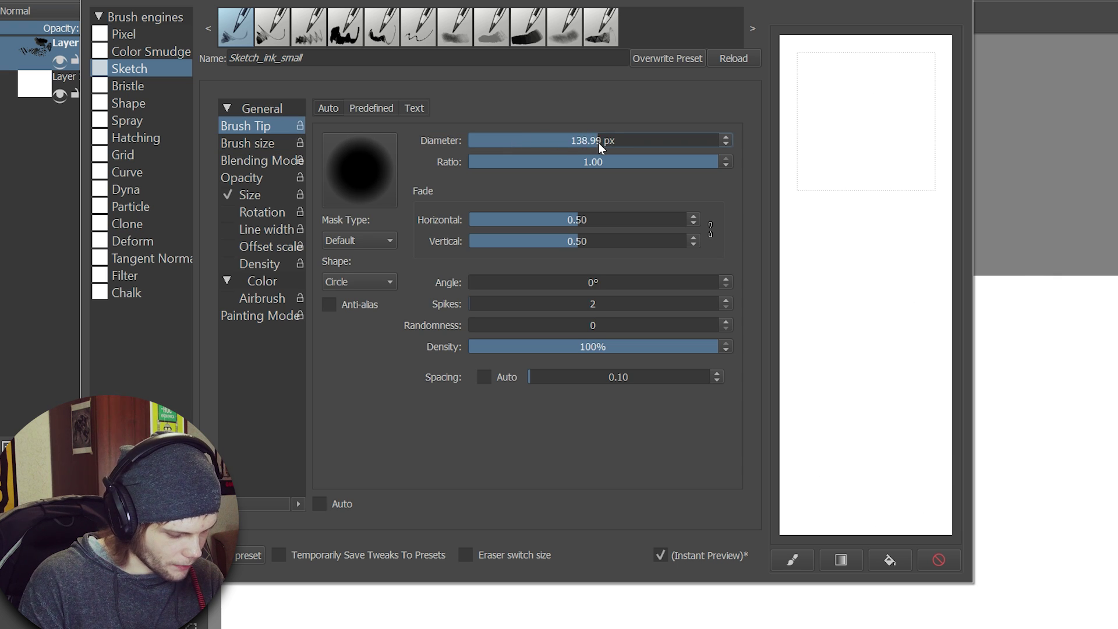
mouse_move(868, 97)
mouse_down()
mouse_move(882, 158)
mouse_move(804, 354)
mouse_move(835, 471)
mouse_move(960, 326)
mouse_up()
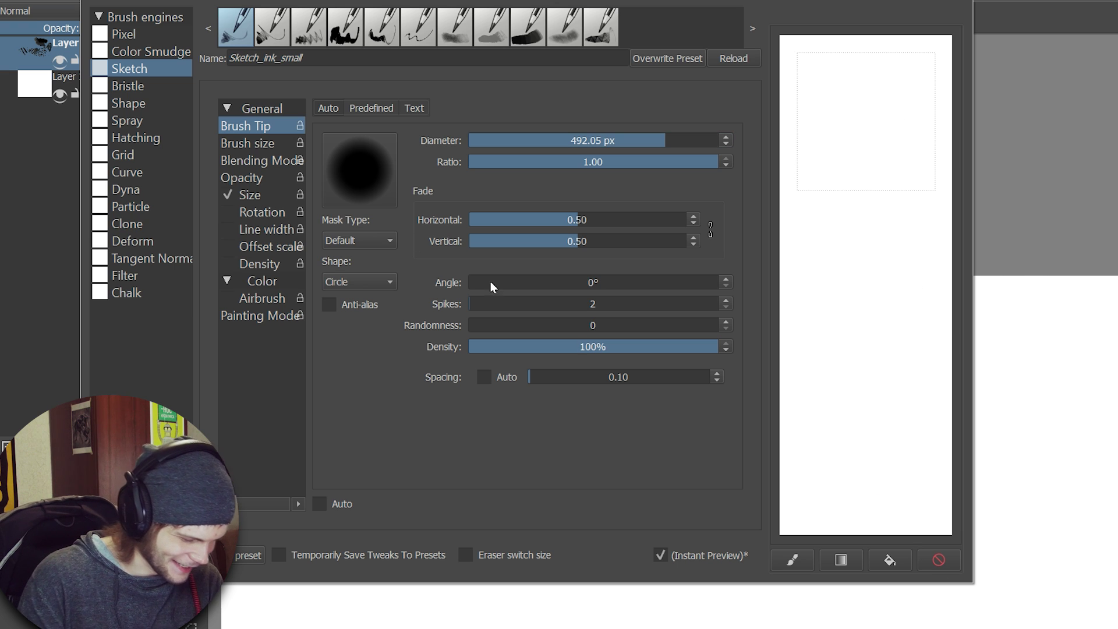
click(250, 144)
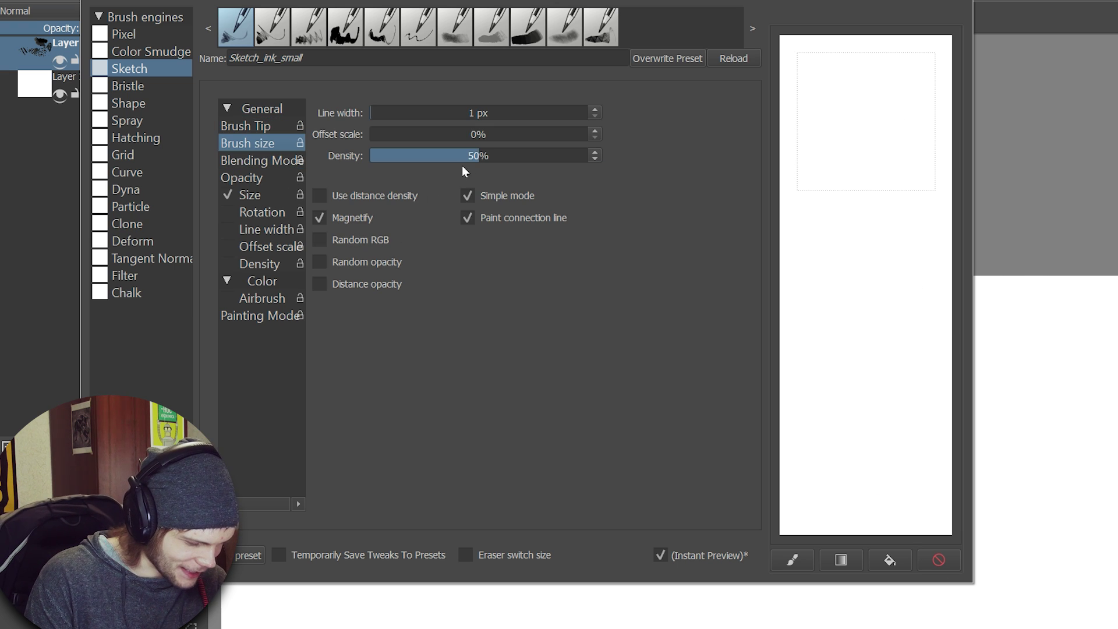
mouse_move(847, 105)
mouse_down()
mouse_move(857, 155)
mouse_move(907, 183)
mouse_move(813, 268)
mouse_move(963, 310)
mouse_move(817, 457)
mouse_up()
click(937, 564)
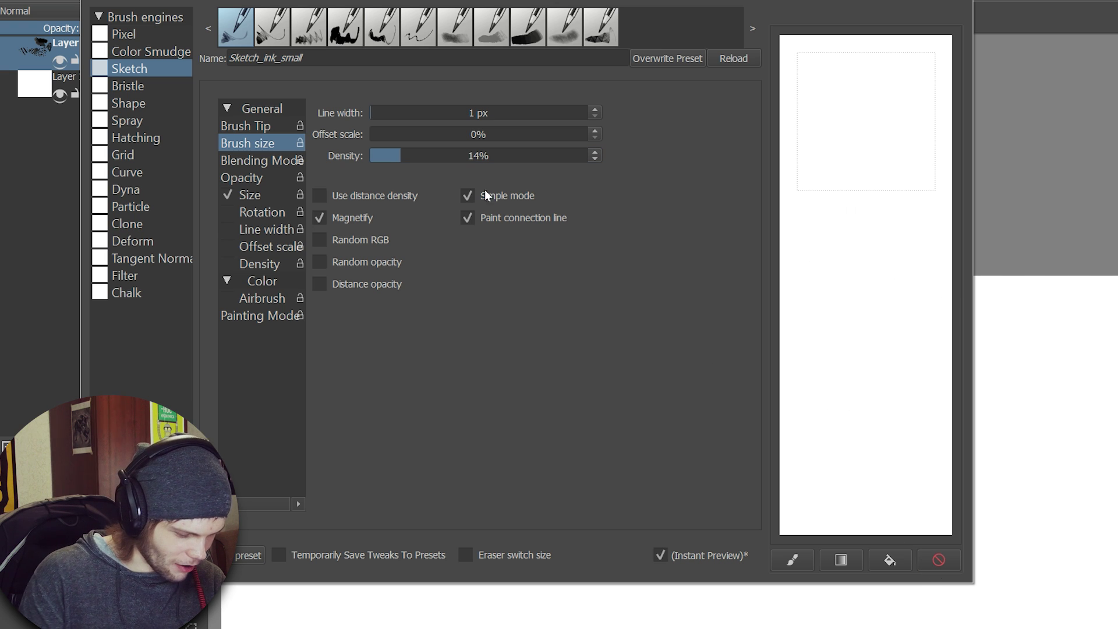
- Lower the Sketch brush's Density to 2% and paint large looping web-like strokes over the canvas's upper-left area
click(379, 158)
mouse_move(882, 108)
mouse_down()
mouse_move(935, 166)
mouse_move(908, 300)
mouse_move(951, 595)
mouse_up()
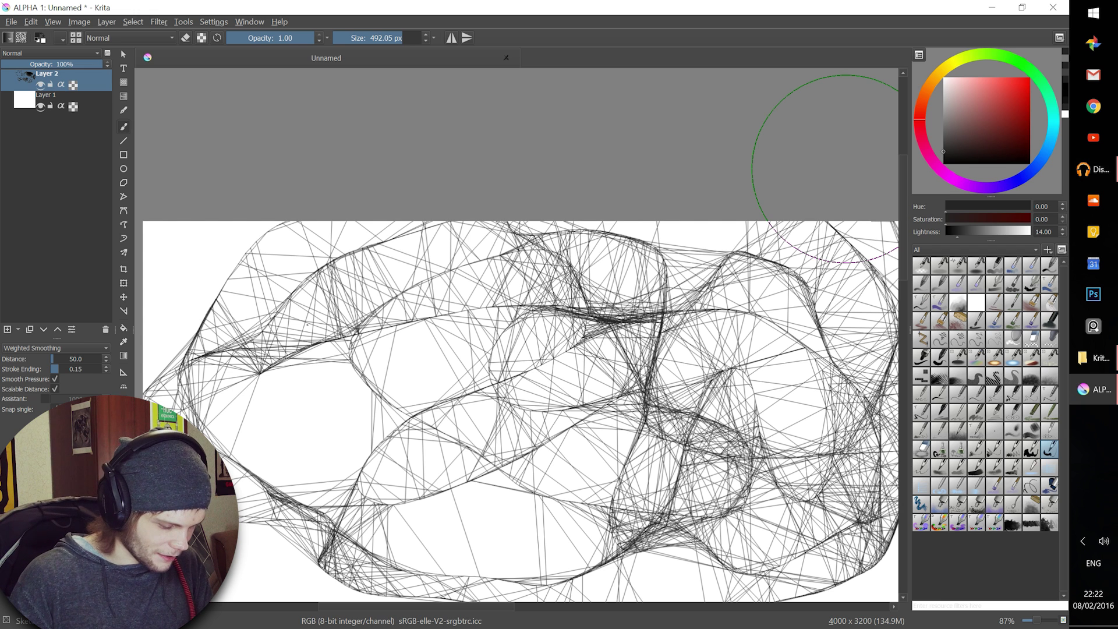
mouse_move(257, 378)
mouse_down()
mouse_move(273, 430)
mouse_move(369, 458)
mouse_move(465, 515)
mouse_move(542, 455)
mouse_move(425, 391)
mouse_move(488, 357)
mouse_move(835, 524)
mouse_up()
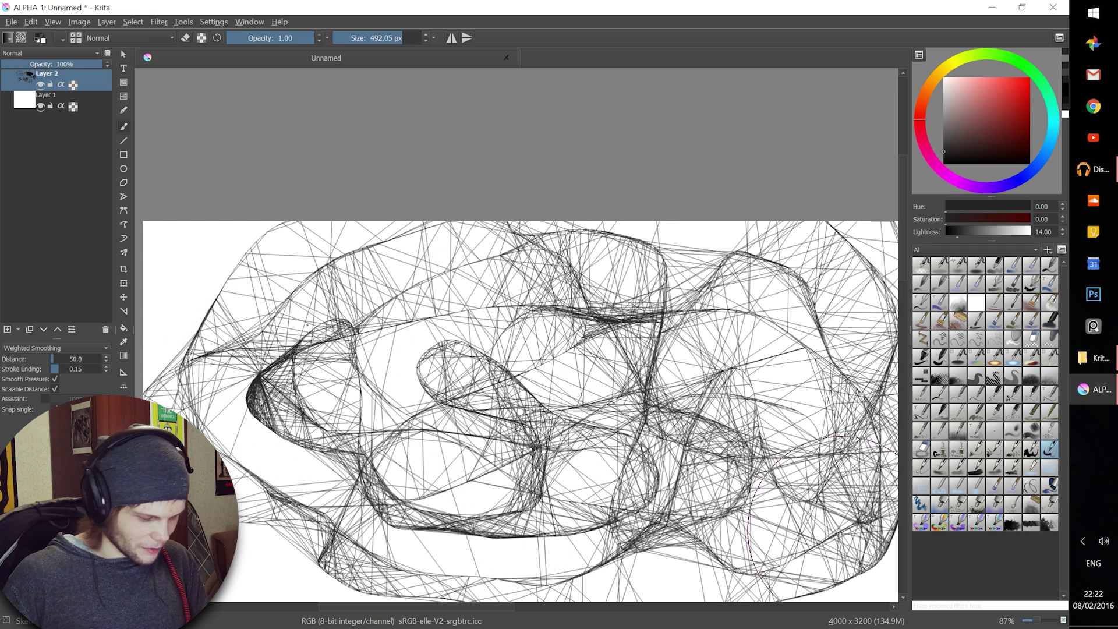
- Enable the pressure-driven Density option for the Sketch brush, test it with scratchpad strokes and clear them
click(59, 39)
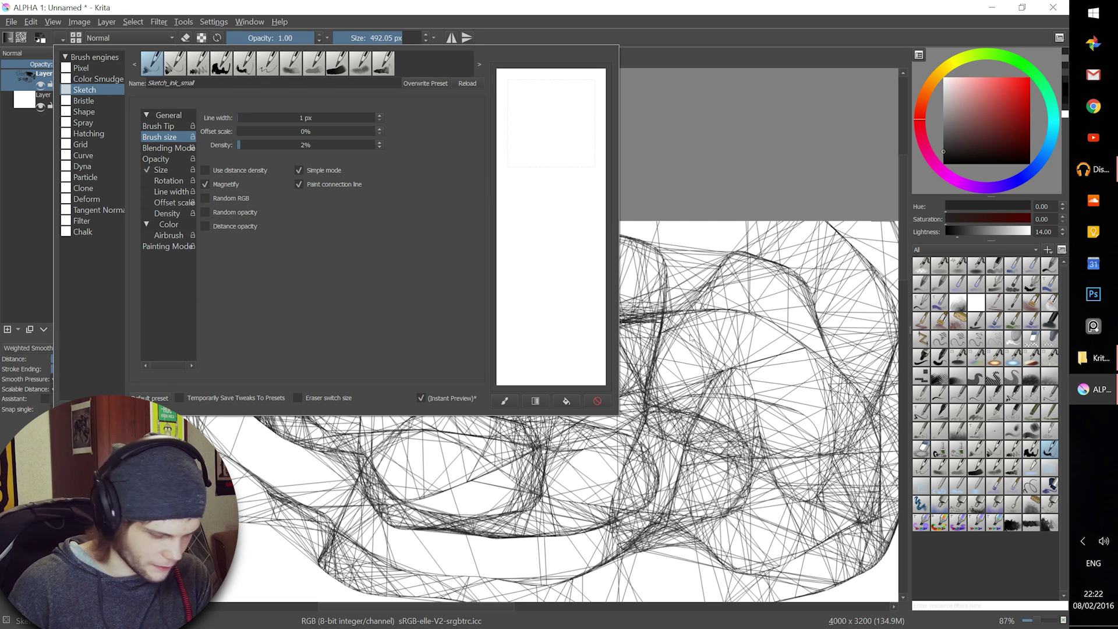
mouse_move(561, 102)
mouse_down()
mouse_move(505, 164)
mouse_move(524, 323)
mouse_up()
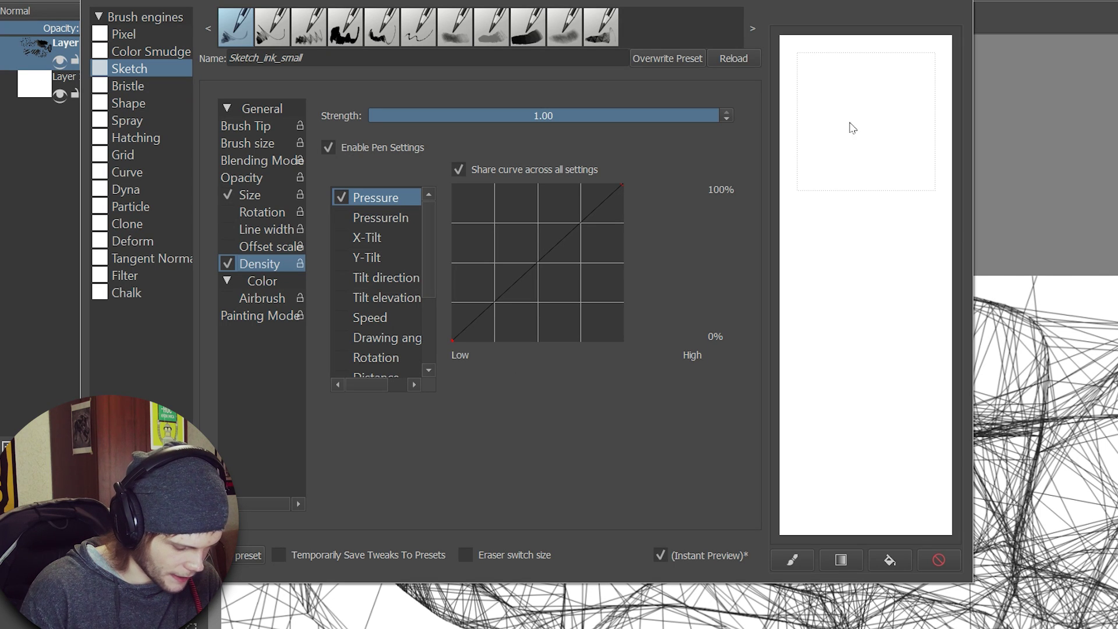
mouse_move(838, 176)
mouse_down()
mouse_move(824, 222)
mouse_move(858, 238)
mouse_move(915, 235)
mouse_move(910, 264)
mouse_move(821, 315)
mouse_up()
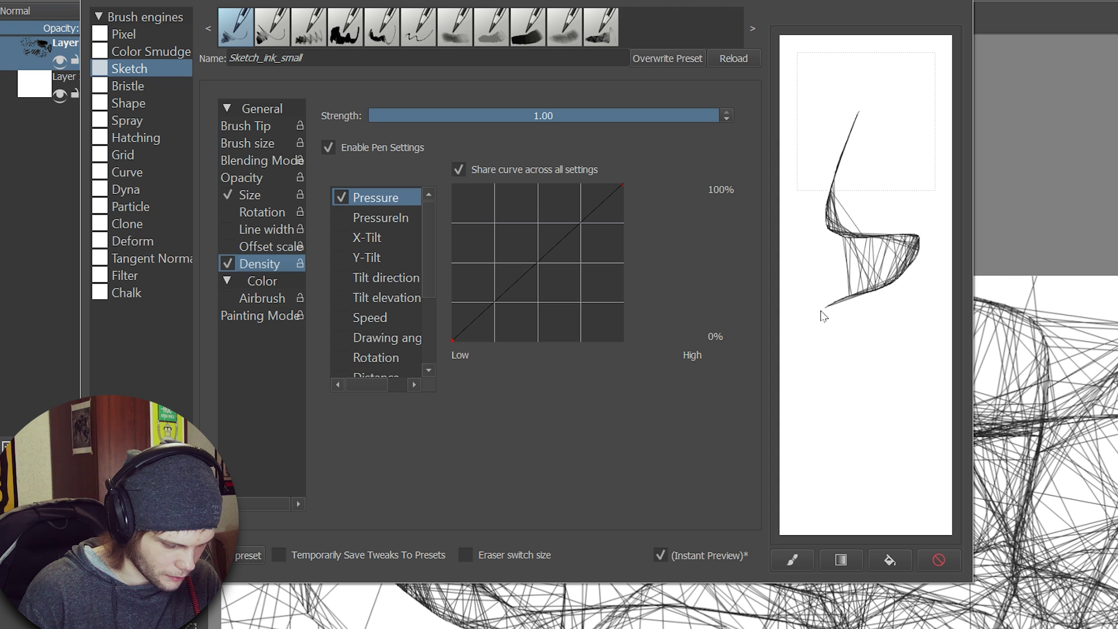
mouse_move(817, 356)
mouse_down()
mouse_move(891, 339)
mouse_move(928, 369)
mouse_move(788, 417)
mouse_move(932, 462)
mouse_move(896, 502)
mouse_move(818, 520)
mouse_move(899, 512)
mouse_move(945, 357)
mouse_move(937, 183)
mouse_up()
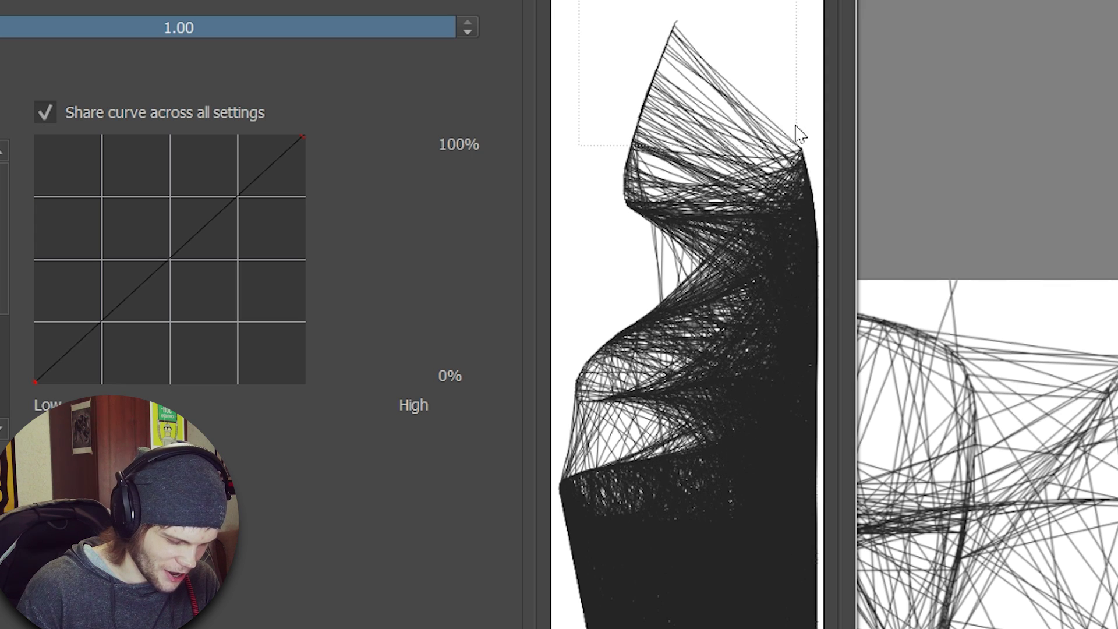
mouse_move(796, 127)
mouse_down()
mouse_move(614, 30)
mouse_move(575, 140)
mouse_move(588, 282)
mouse_up()
click(932, 568)
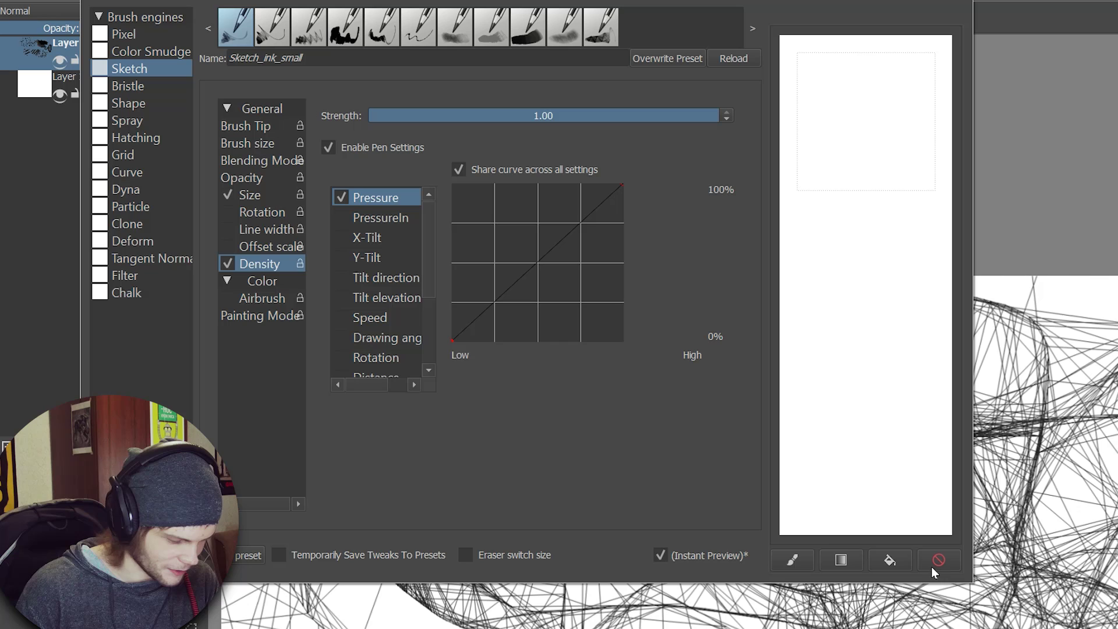
- Switch to the Shape brush engine and draw filled freehand shapes in the scratchpad, clearing it after each try
click(135, 107)
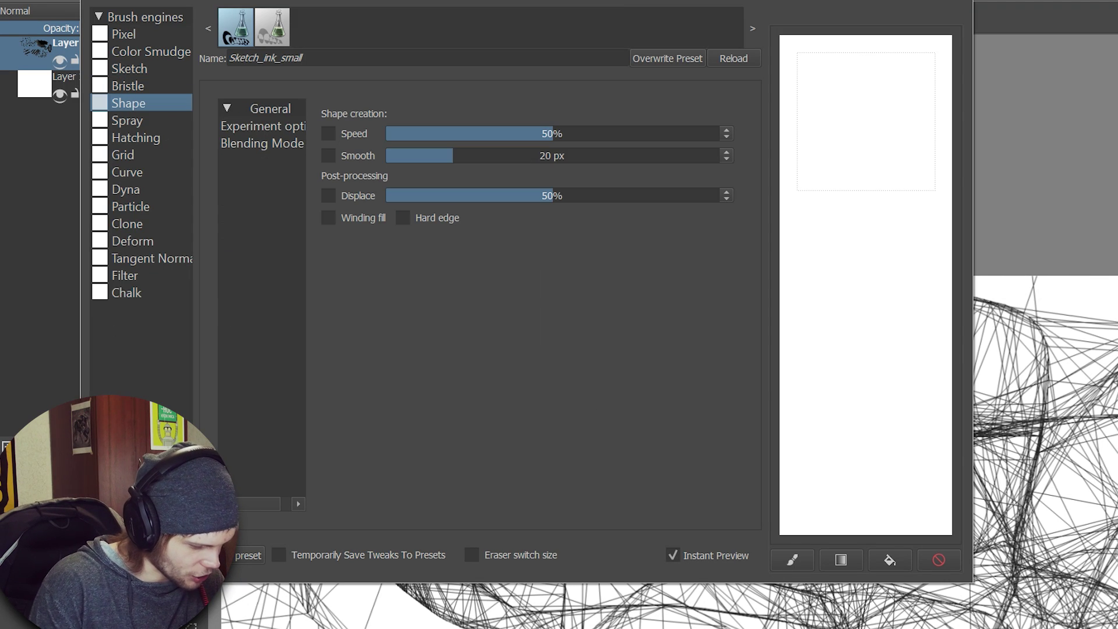
click(1116, 277)
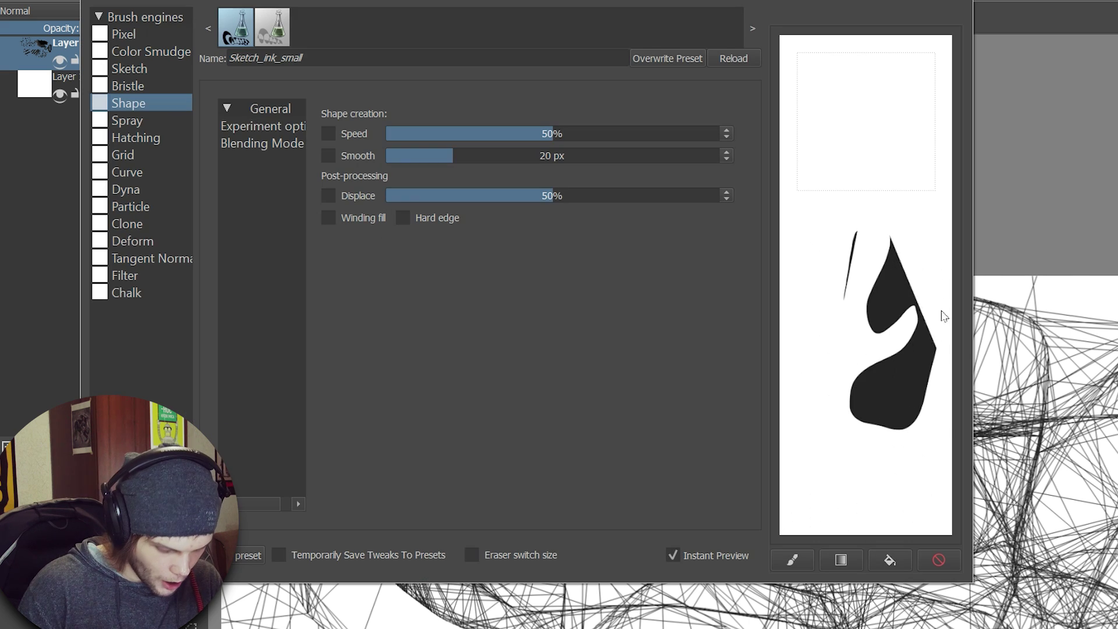
mouse_move(943, 316)
mouse_down()
mouse_move(929, 215)
mouse_move(876, 191)
mouse_move(884, 234)
mouse_move(811, 313)
mouse_move(814, 462)
mouse_move(870, 356)
mouse_move(925, 183)
mouse_move(888, 102)
mouse_move(867, 184)
mouse_up()
click(938, 562)
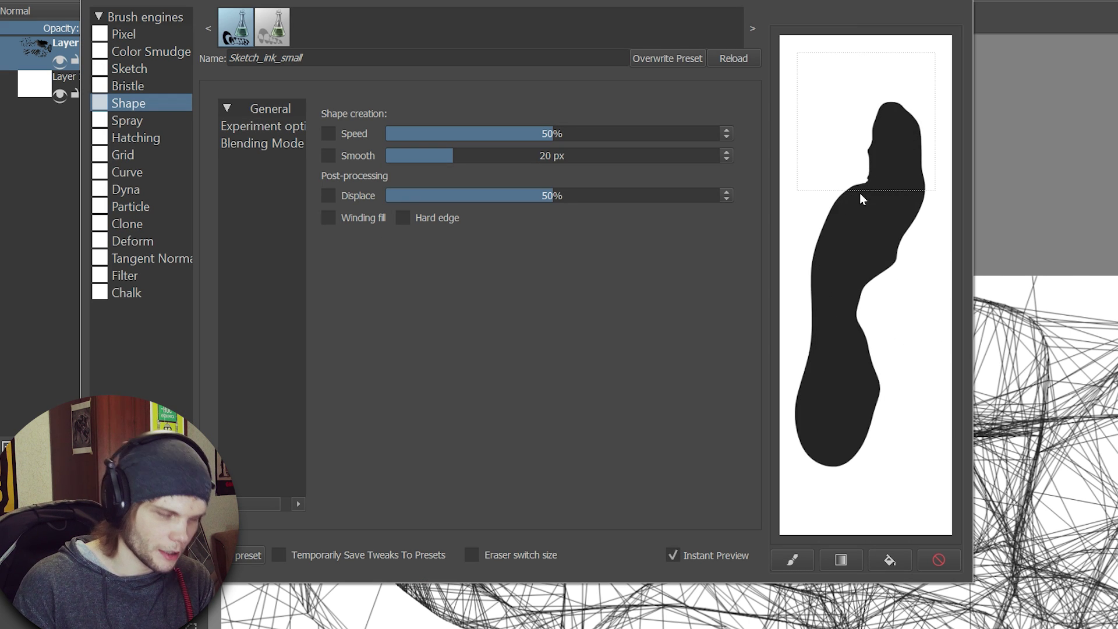
click(938, 562)
mouse_move(799, 262)
mouse_down()
mouse_move(915, 131)
mouse_move(888, 309)
mouse_move(819, 429)
mouse_move(816, 316)
mouse_move(833, 230)
mouse_up()
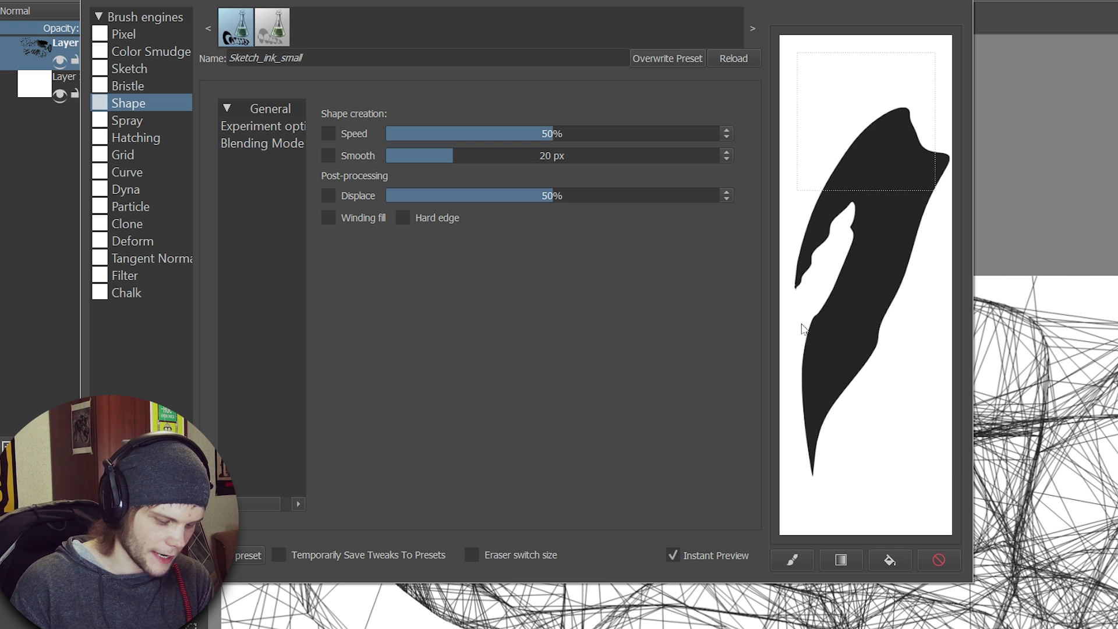
click(935, 562)
- Lower the brush opacity to 0.36 and paint translucent shapes over the web-like sketch strokes on the canvas
click(267, 126)
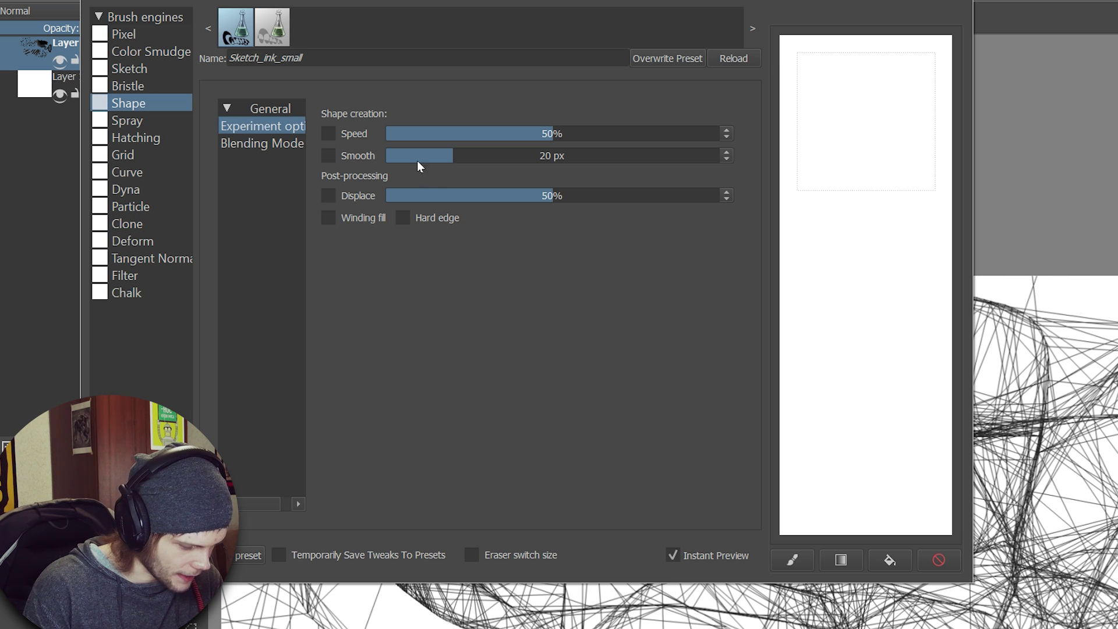
click(263, 126)
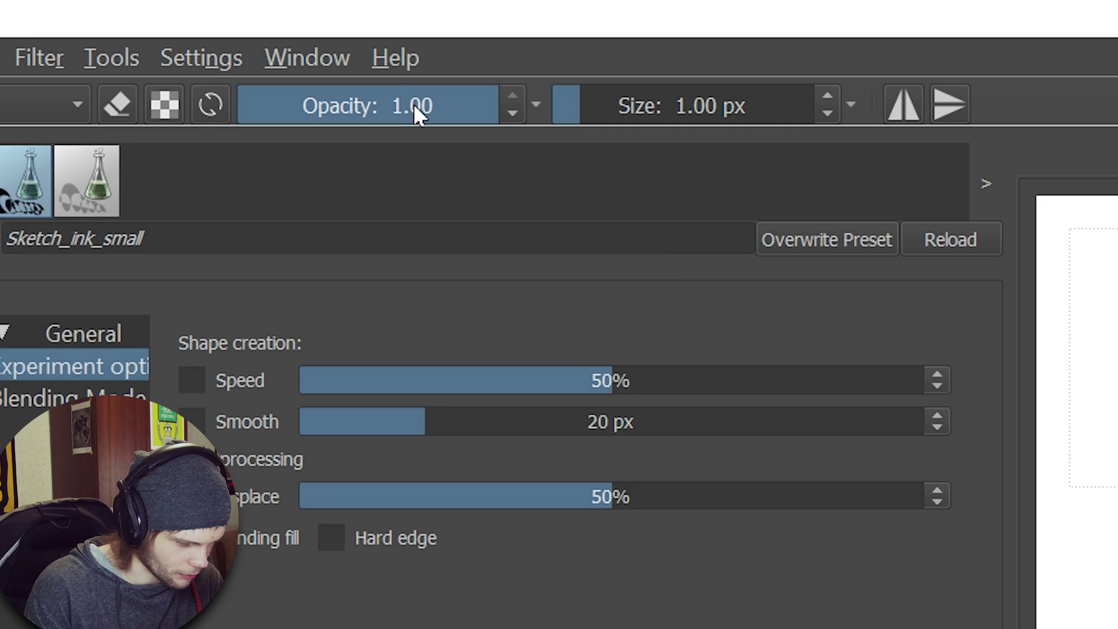
drag(414, 103, 332, 108)
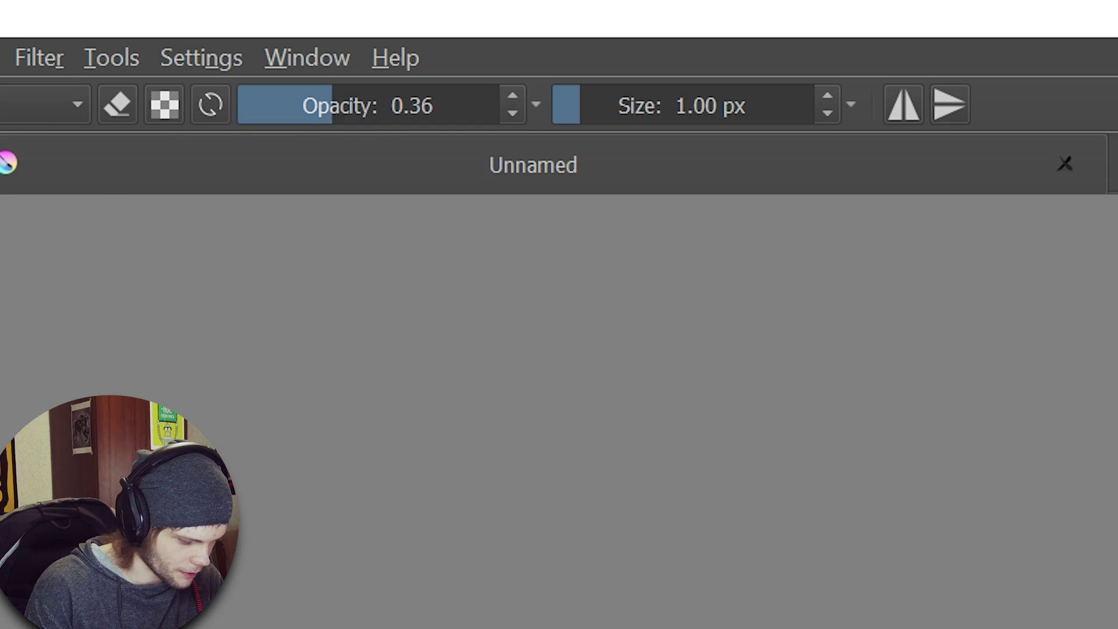
mouse_move(307, 324)
mouse_down()
mouse_move(291, 239)
mouse_move(381, 256)
mouse_up()
mouse_move(626, 280)
mouse_down()
mouse_move(483, 443)
mouse_move(713, 314)
mouse_up()
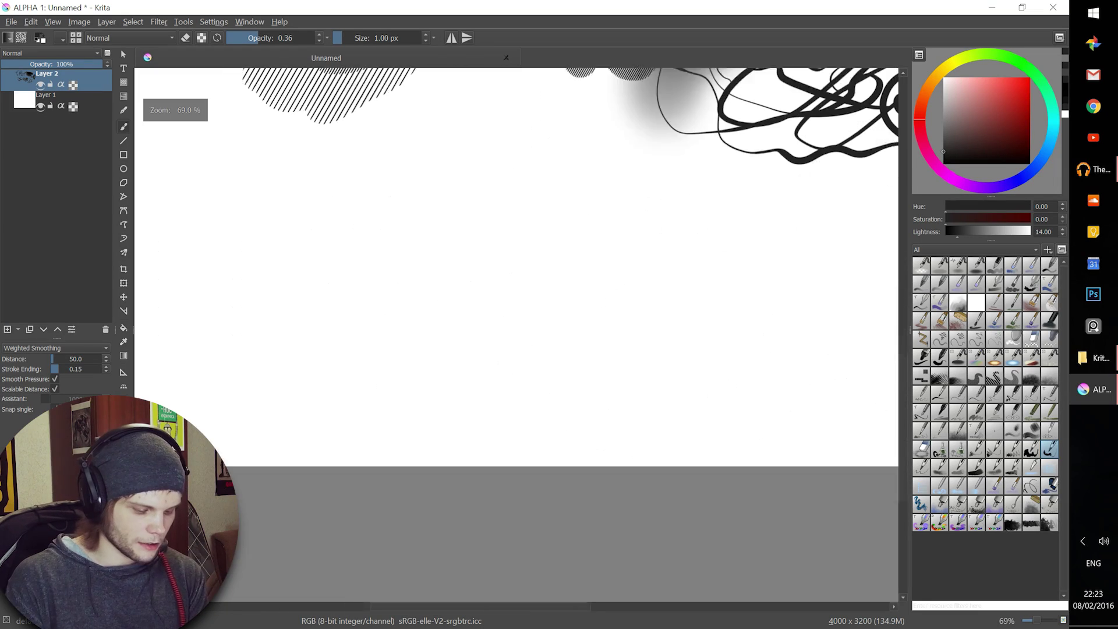
drag(793, 283, 848, 365)
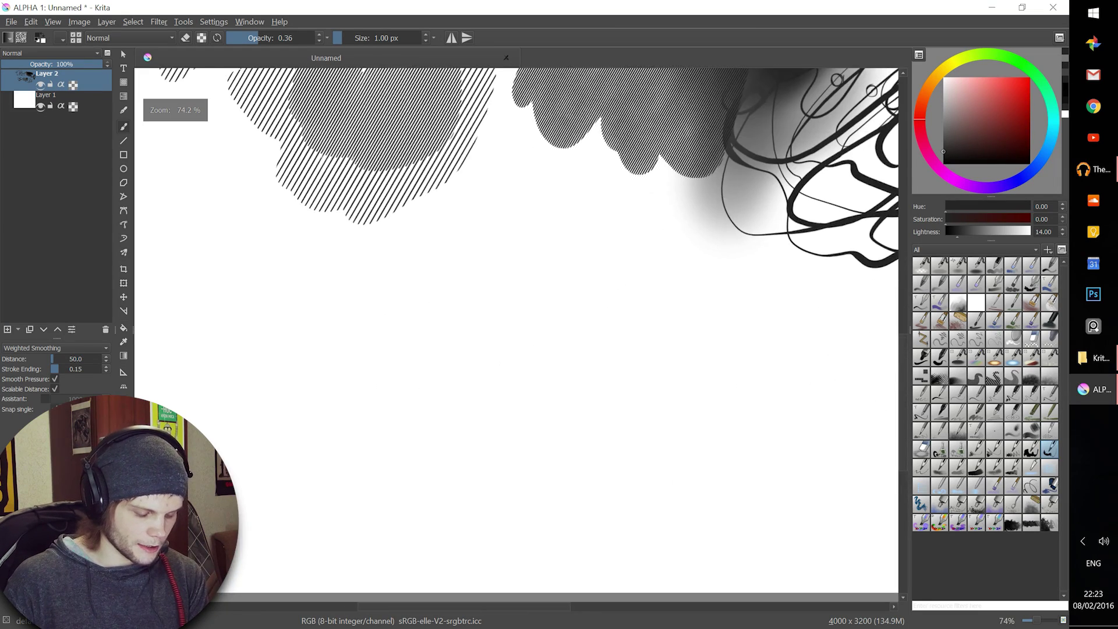
- Paint a translucent horn-shaped figure with eyes and a mouth below the hatching, and layer darker shading along its side
mouse_move(541, 227)
mouse_down()
mouse_move(513, 400)
mouse_move(602, 291)
mouse_move(550, 219)
mouse_move(553, 481)
mouse_move(608, 233)
mouse_move(585, 204)
mouse_up()
mouse_move(594, 257)
mouse_down()
mouse_move(541, 257)
mouse_move(616, 258)
mouse_up()
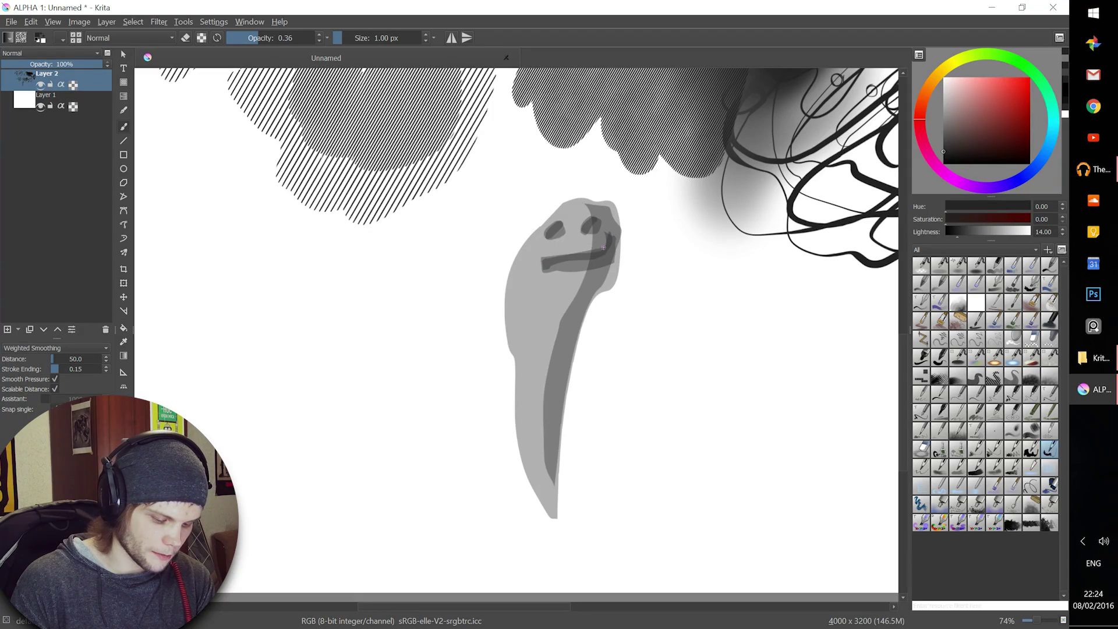
mouse_move(565, 257)
mouse_down()
mouse_move(617, 276)
mouse_move(622, 251)
mouse_up()
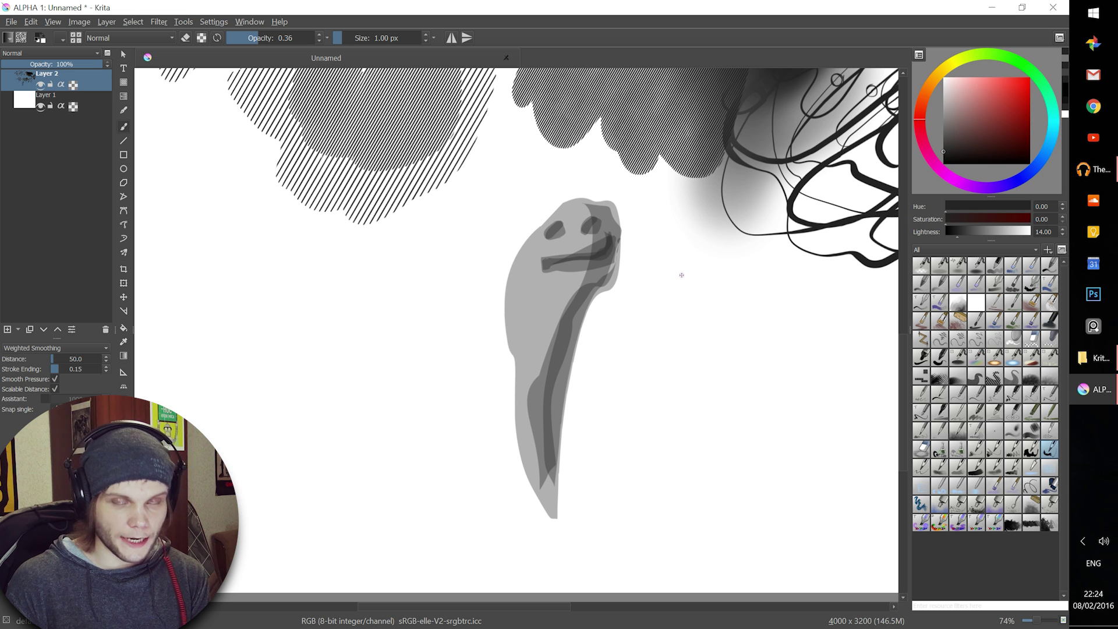
click(53, 40)
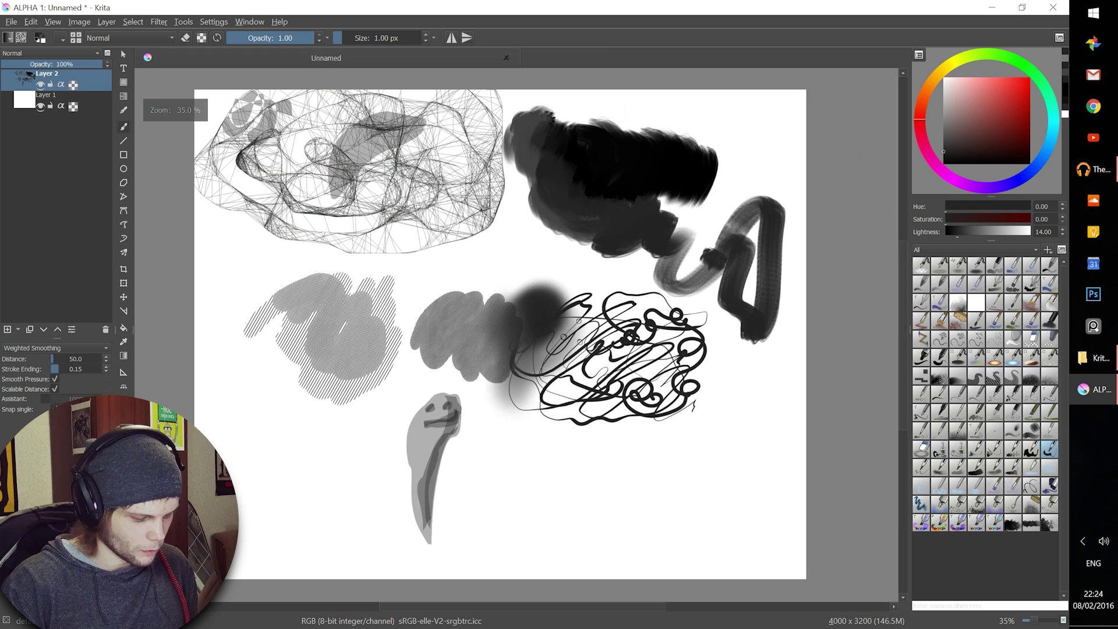